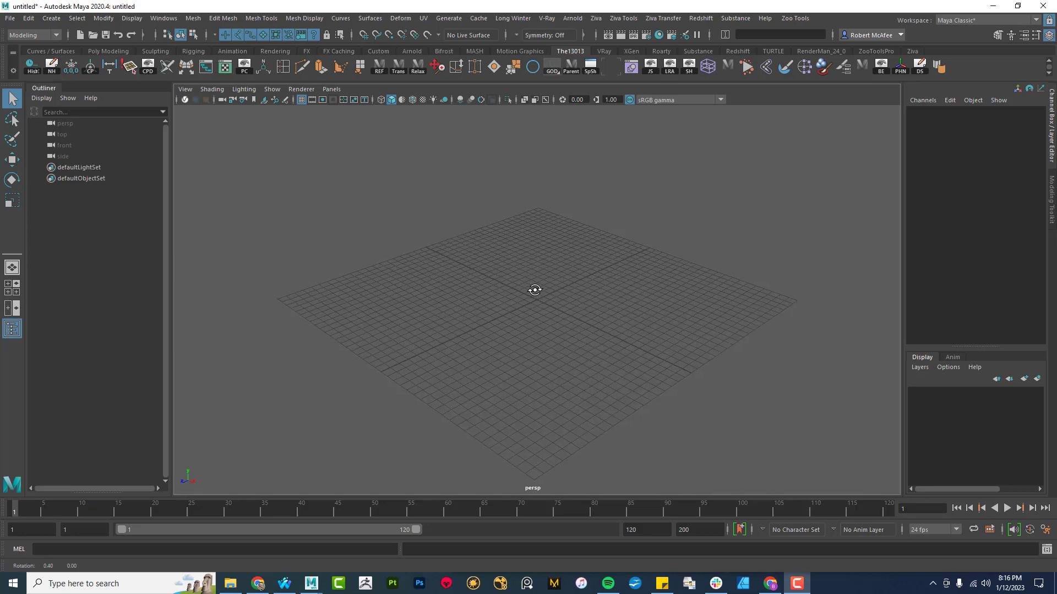
{"action": "left_click", "coordinate": [10, 18]}
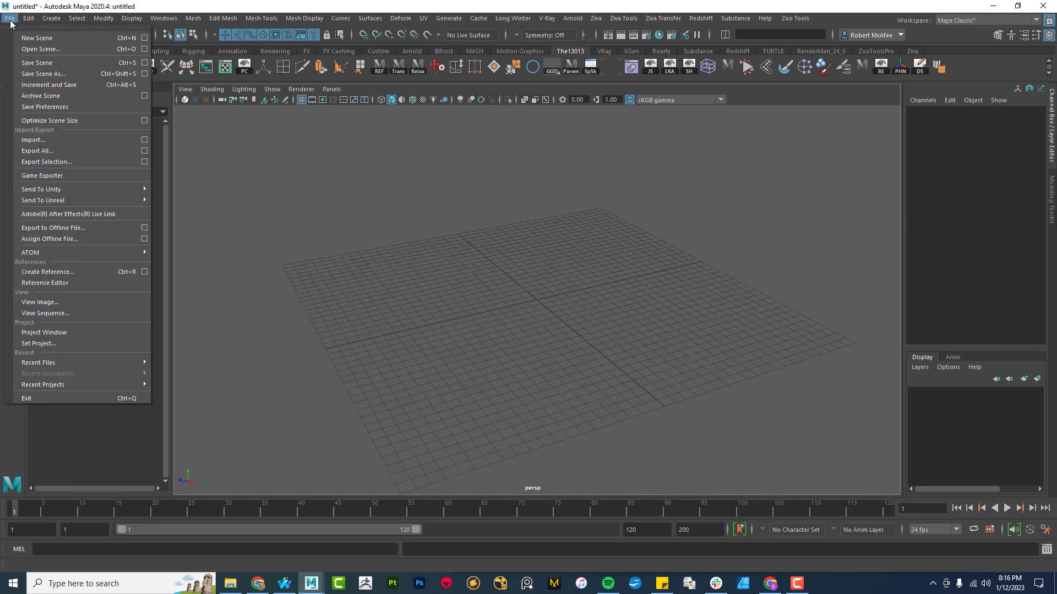
{"action": "left_click", "coordinate": [38, 344]}
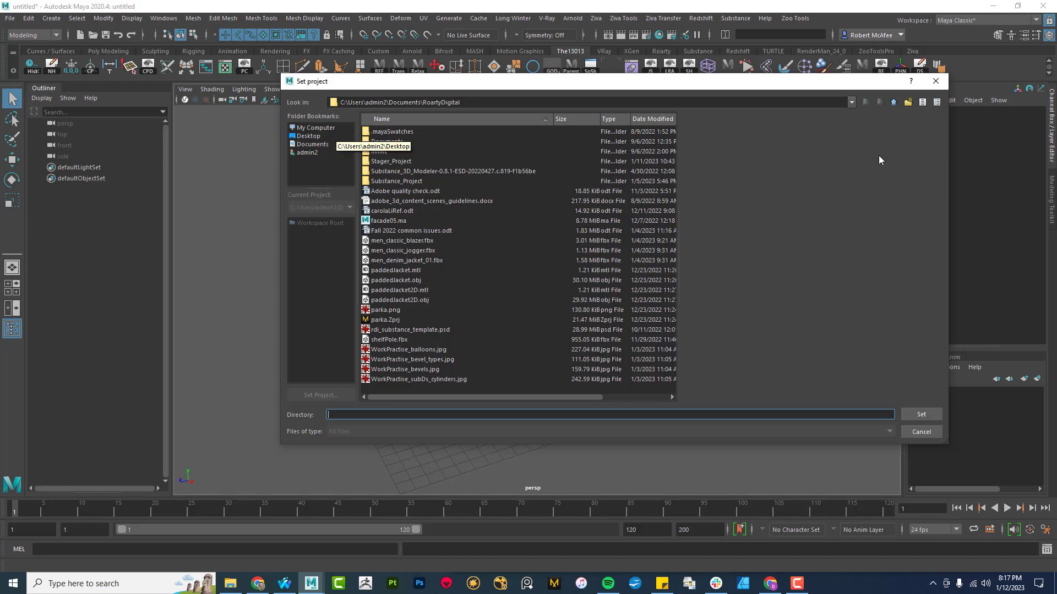
{"action": "left_click", "coordinate": [922, 432]}
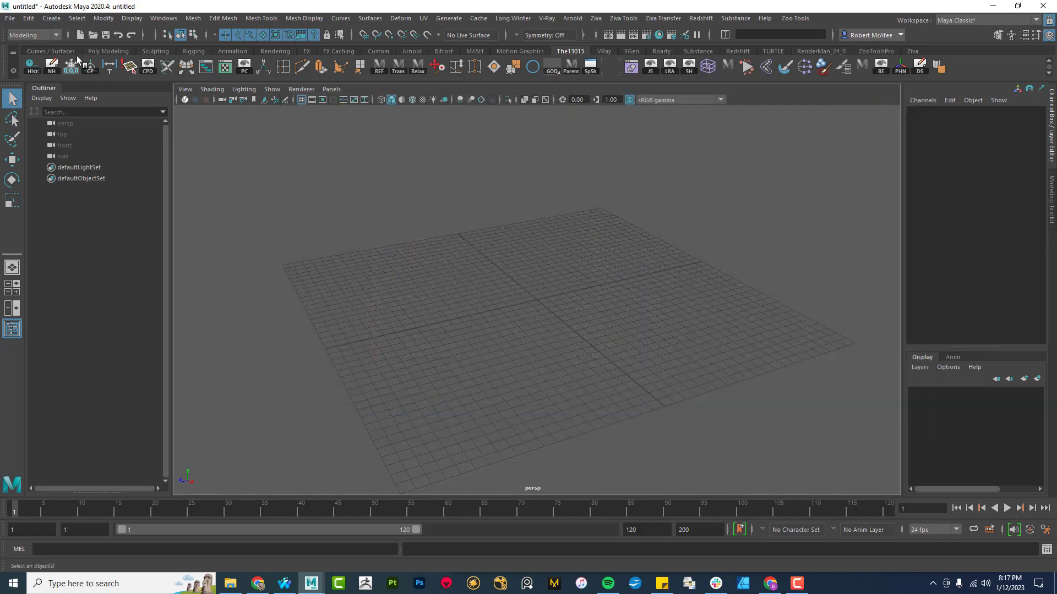
- Start a new project in the Project Window and set its location to the Documents/maya/projects folder
{"action": "left_click", "coordinate": [10, 18]}
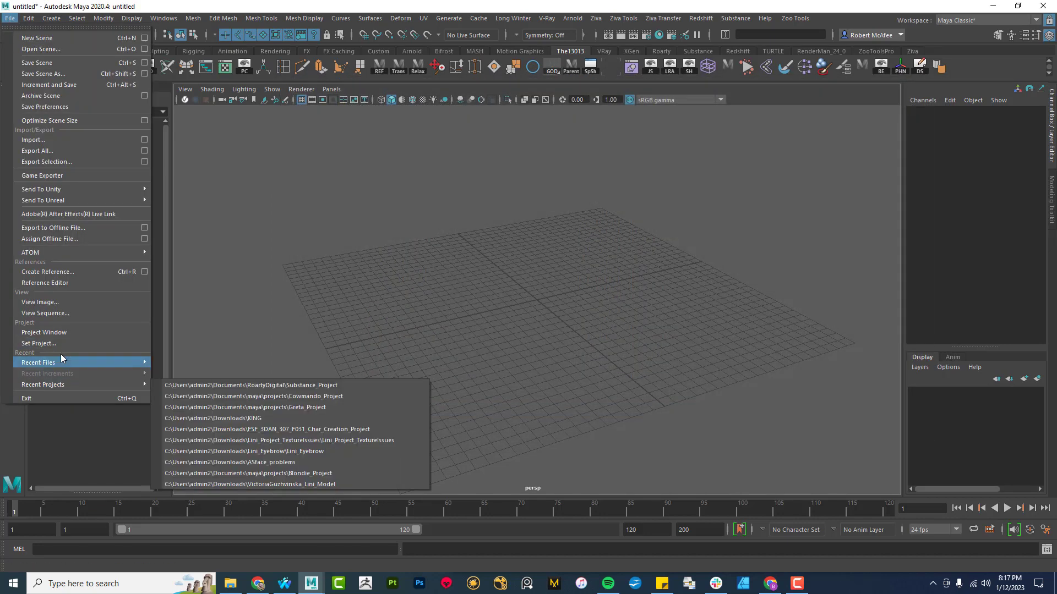
{"action": "left_click", "coordinate": [51, 332]}
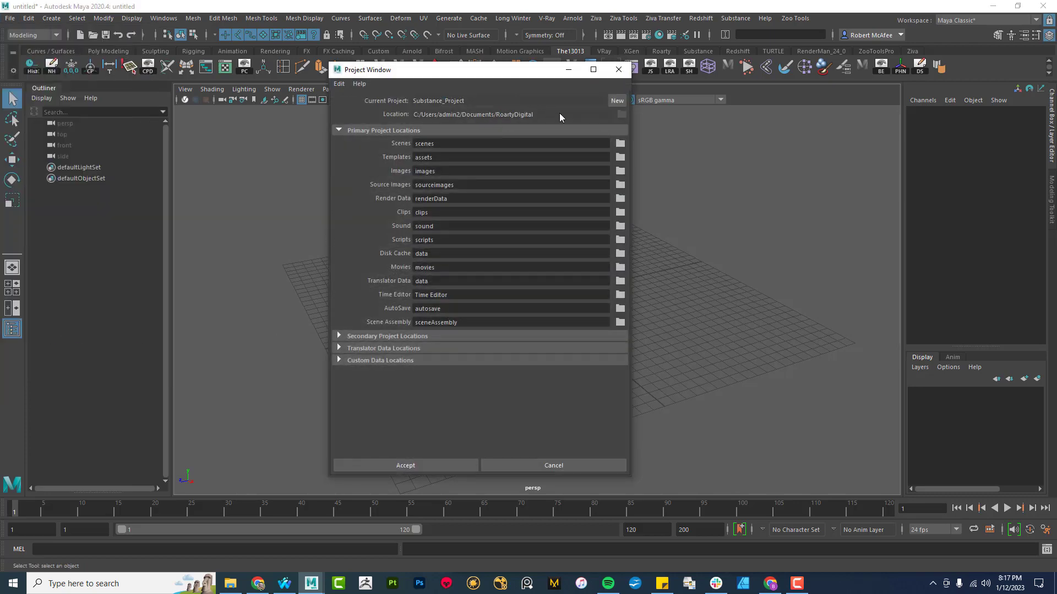
{"action": "left_click", "coordinate": [617, 100]}
{"action": "left_click", "coordinate": [620, 115]}
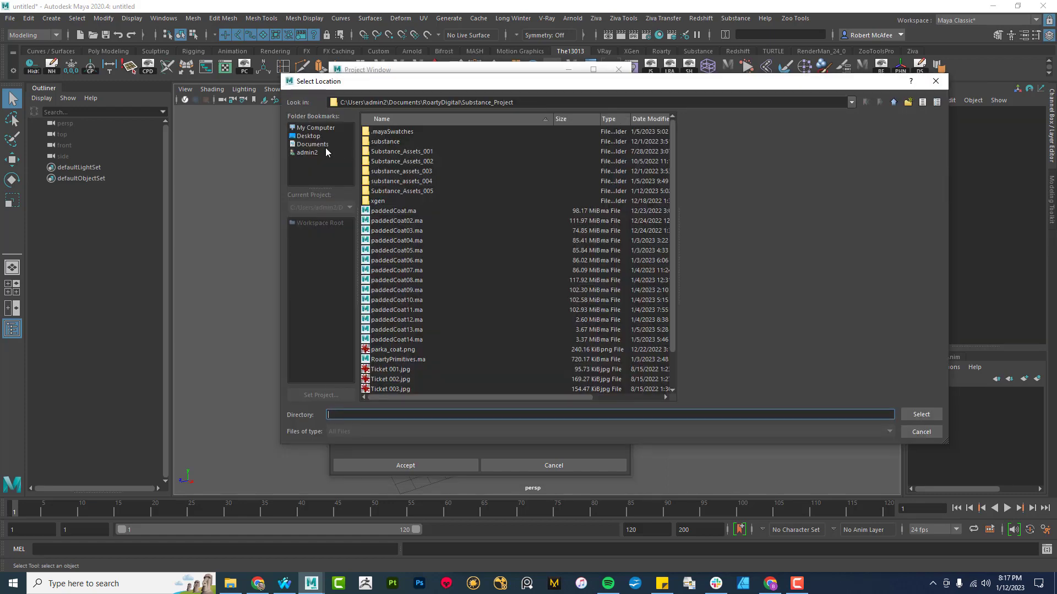
{"action": "left_click", "coordinate": [313, 144]}
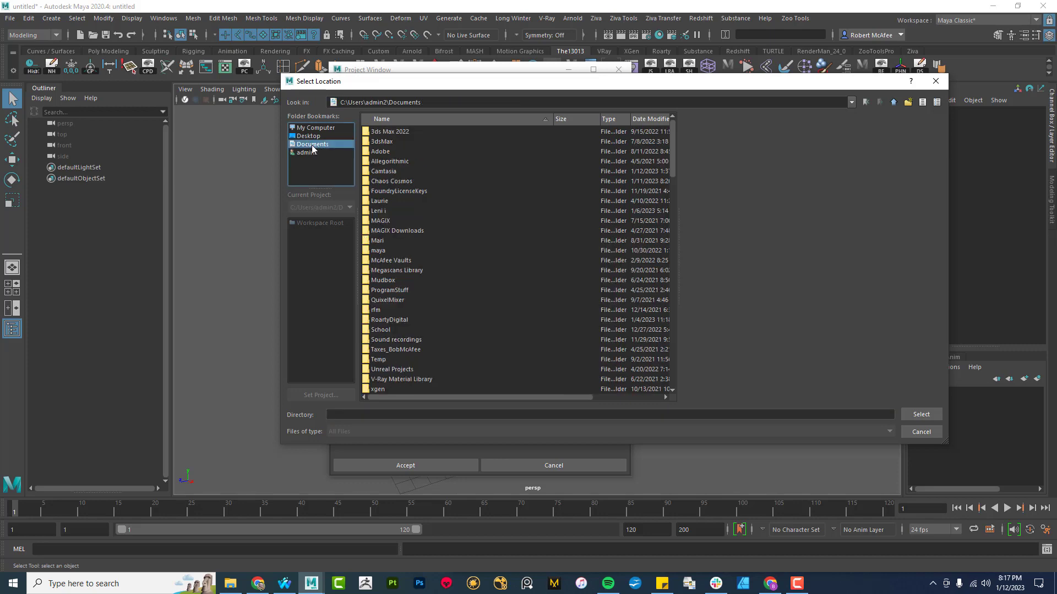
{"action": "double_click", "coordinate": [378, 250]}
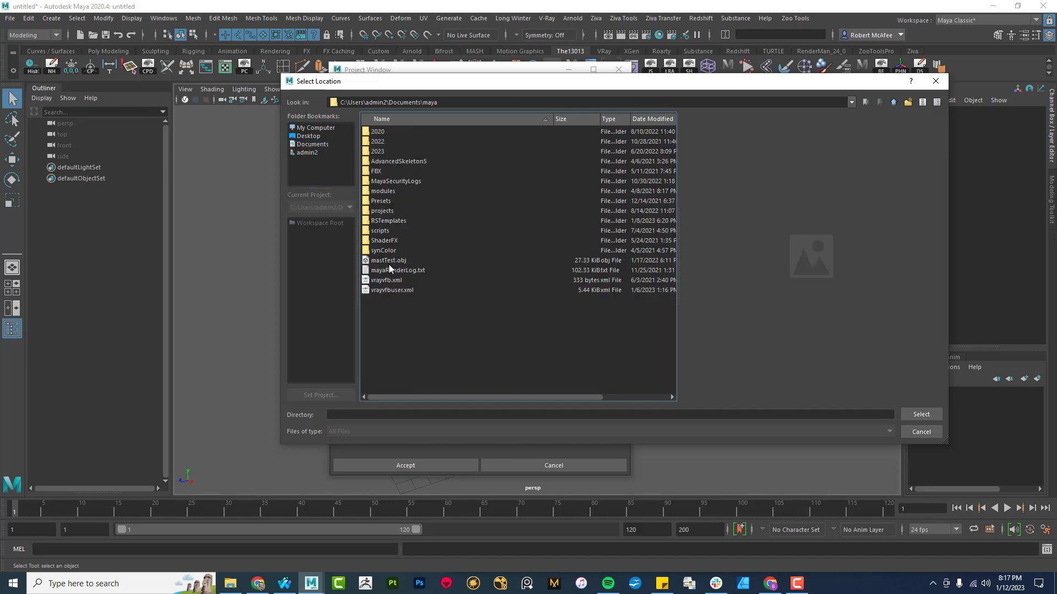
{"action": "double_click", "coordinate": [381, 211]}
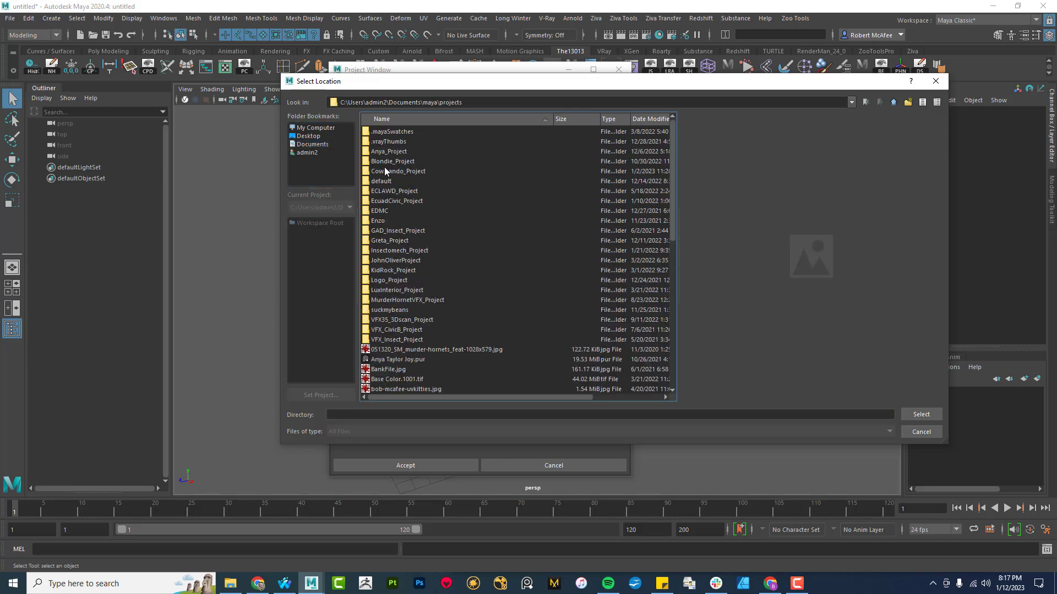
{"action": "left_click", "coordinate": [921, 414]}
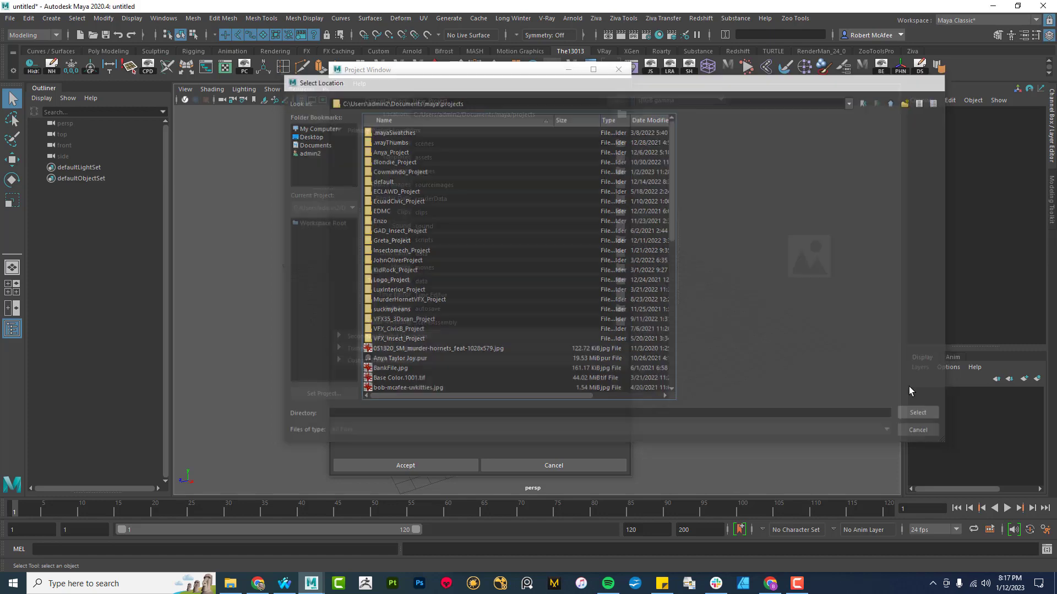
- Name the new project Eyecuad and accept its default folder structure
{"action": "left_click", "coordinate": [452, 101]}
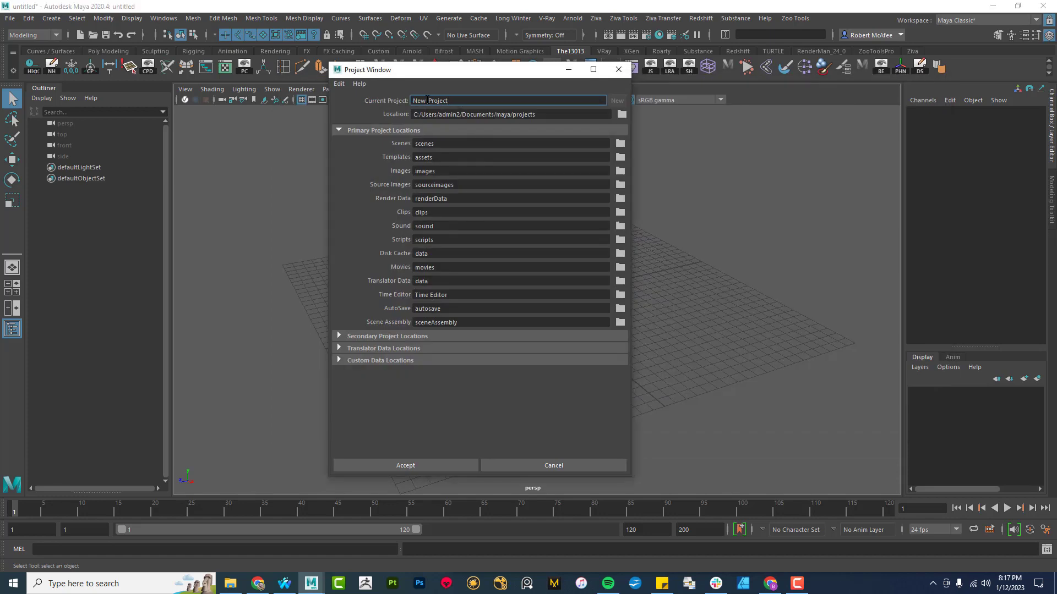
{"action": "type", "text": "Eyecuad"}
{"action": "left_click", "coordinate": [426, 464]}
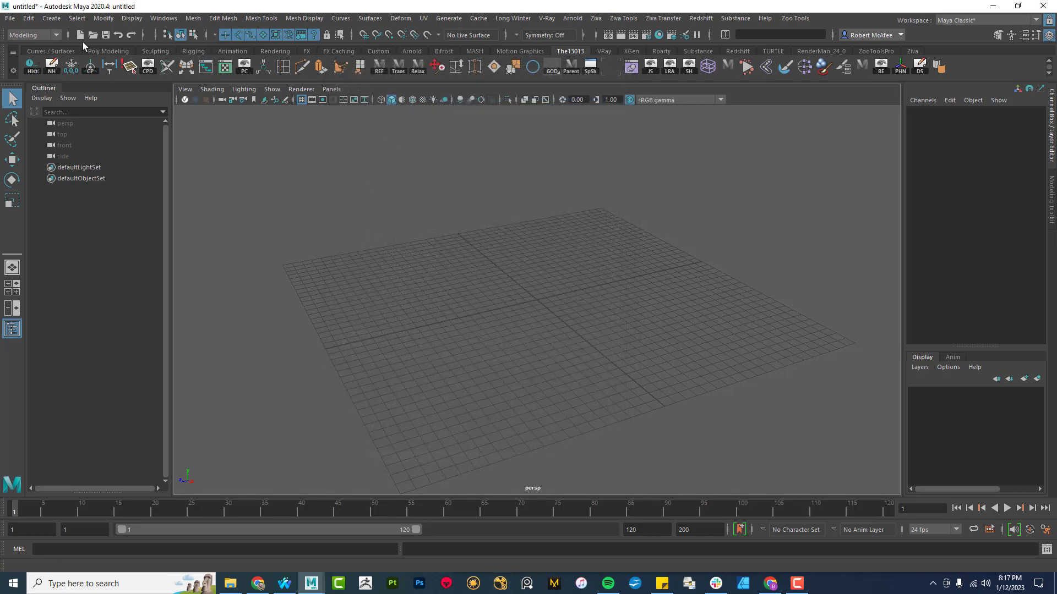
- Create a polygon sphere at the origin and frame it in the perspective view
{"action": "left_click", "coordinate": [51, 18]}
{"action": "mouse_move", "coordinate": [91, 58]}
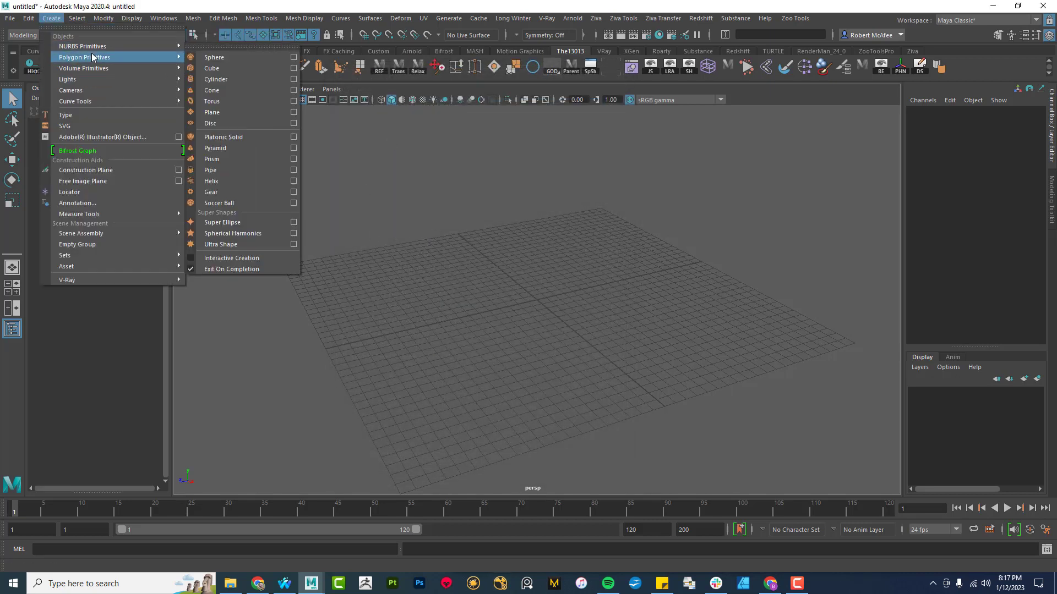
{"action": "left_click", "coordinate": [215, 58]}
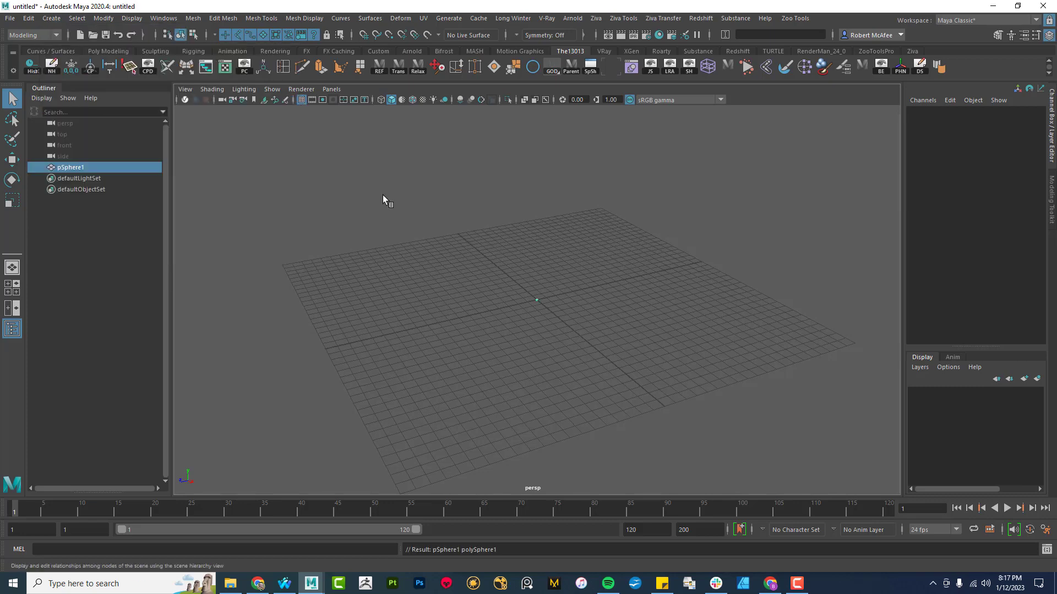
{"action": "key", "text": "f"}
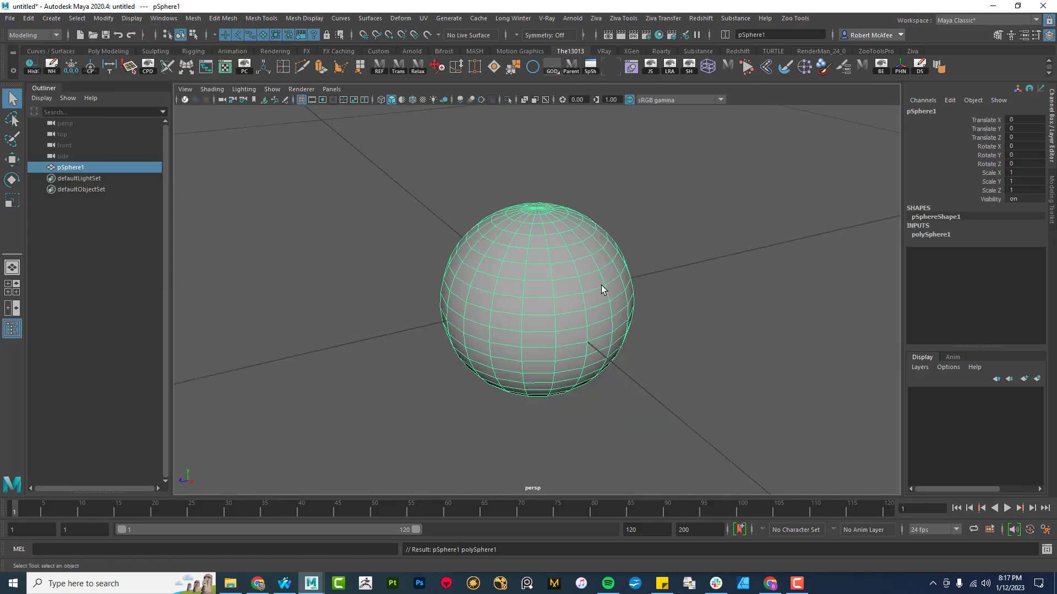
{"action": "scroll", "coordinate": [444, 254], "scroll_direction": "down", "scroll_amount": 4}
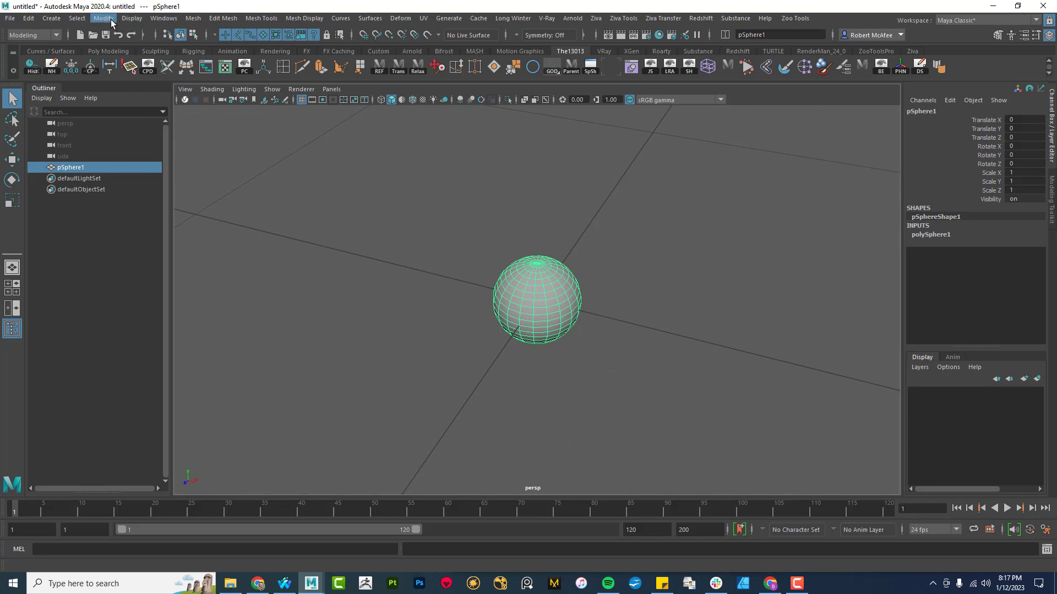
- Reset the grid options to their default settings and apply them
{"action": "left_click", "coordinate": [131, 20]}
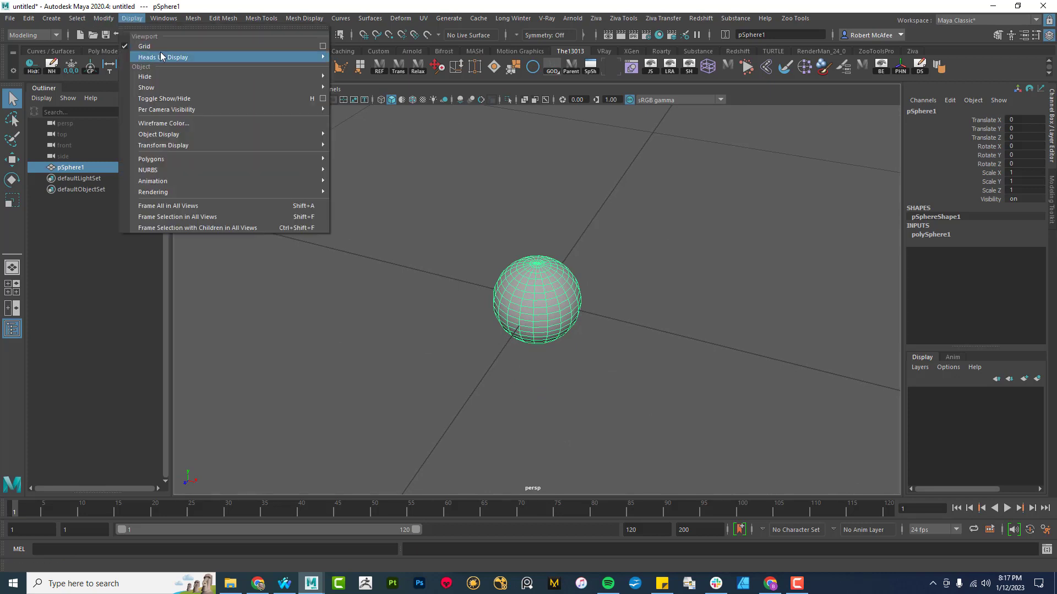
{"action": "left_click", "coordinate": [322, 45]}
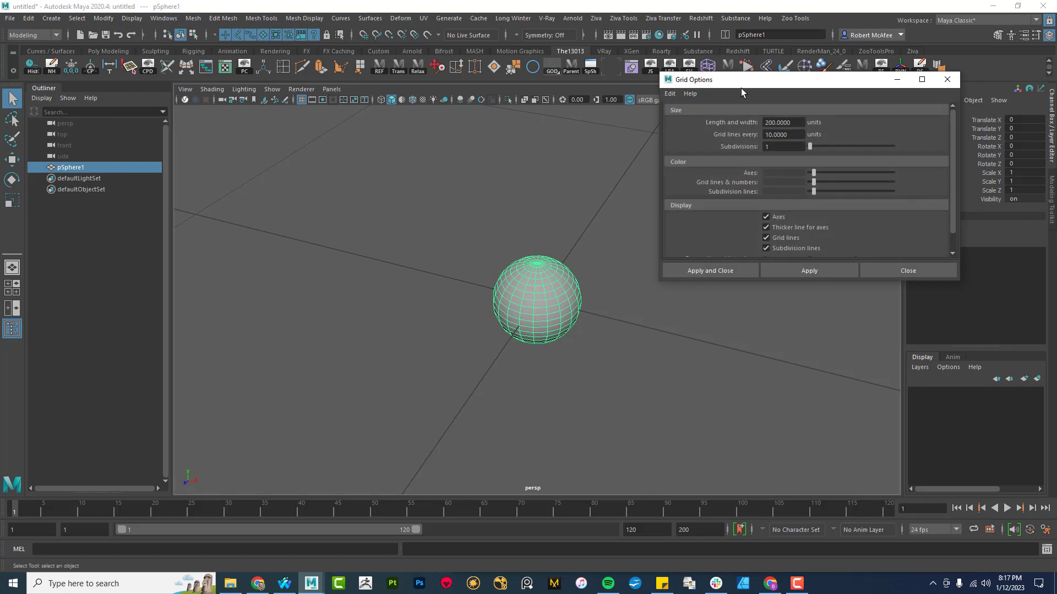
{"action": "left_click", "coordinate": [670, 95]}
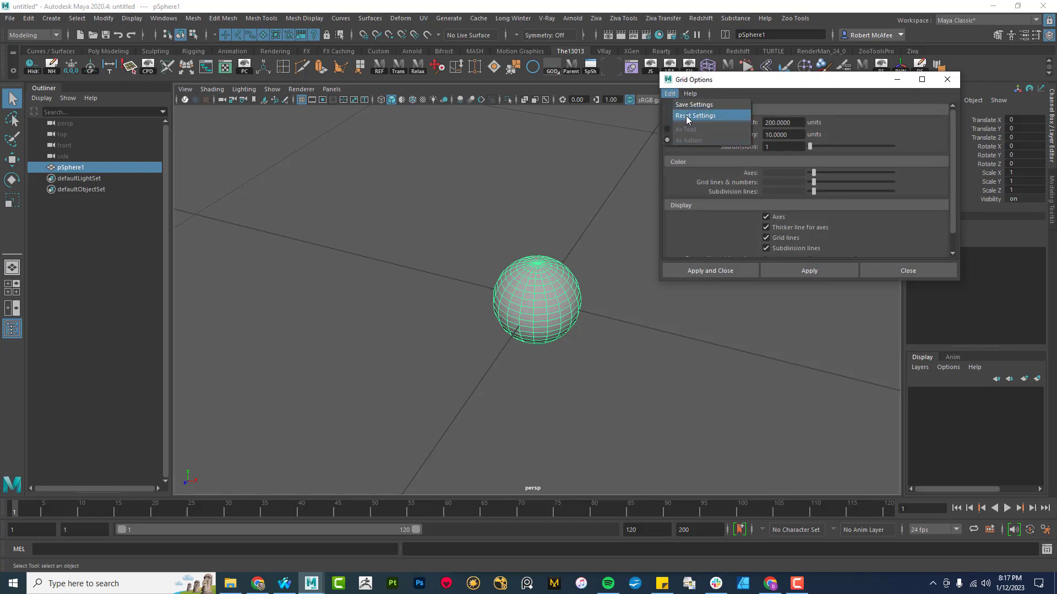
{"action": "left_click", "coordinate": [687, 117]}
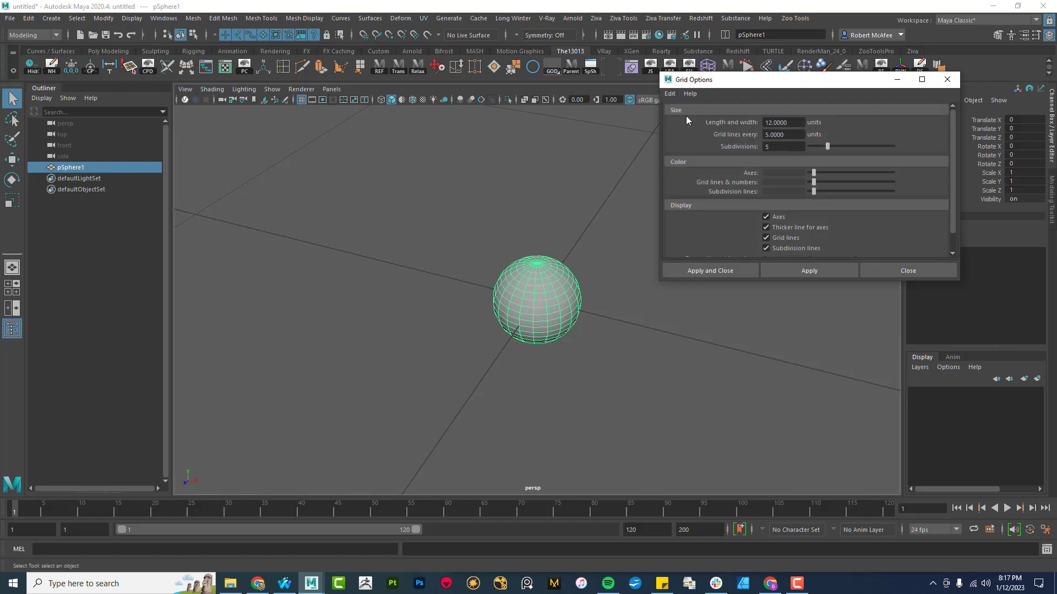
{"action": "left_click", "coordinate": [710, 271]}
- Set the sphere's scale to 1.2 in X, Y and Z
{"action": "left_click_drag", "start_coordinate": [570, 331], "coordinate": [515, 290], "text": "alt"}
{"action": "scroll", "coordinate": [658, 361], "scroll_direction": "up", "scroll_amount": 3}
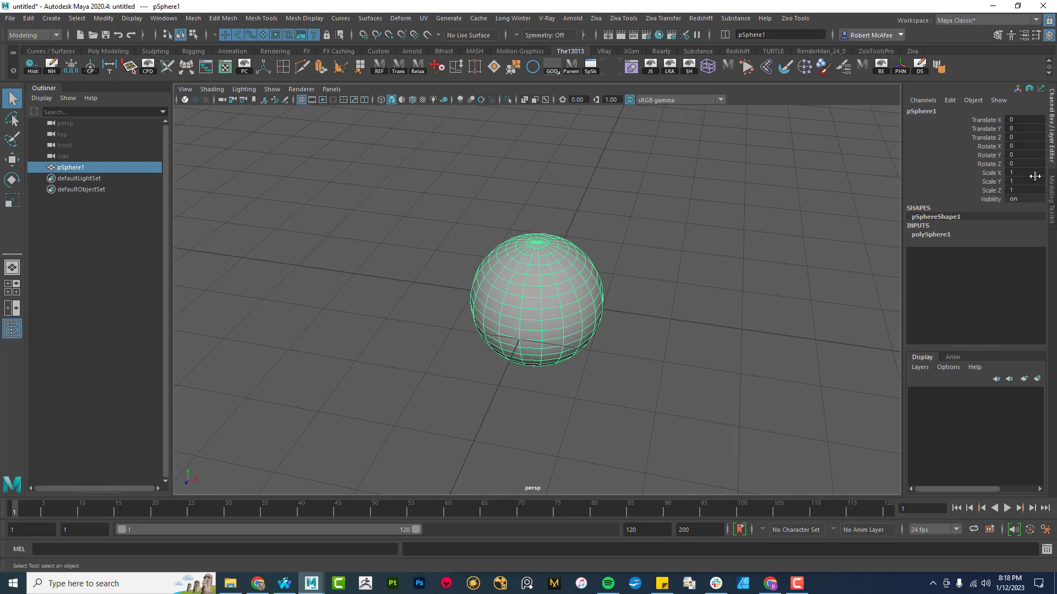
{"action": "left_click_drag", "start_coordinate": [1034, 175], "coordinate": [1036, 189]}
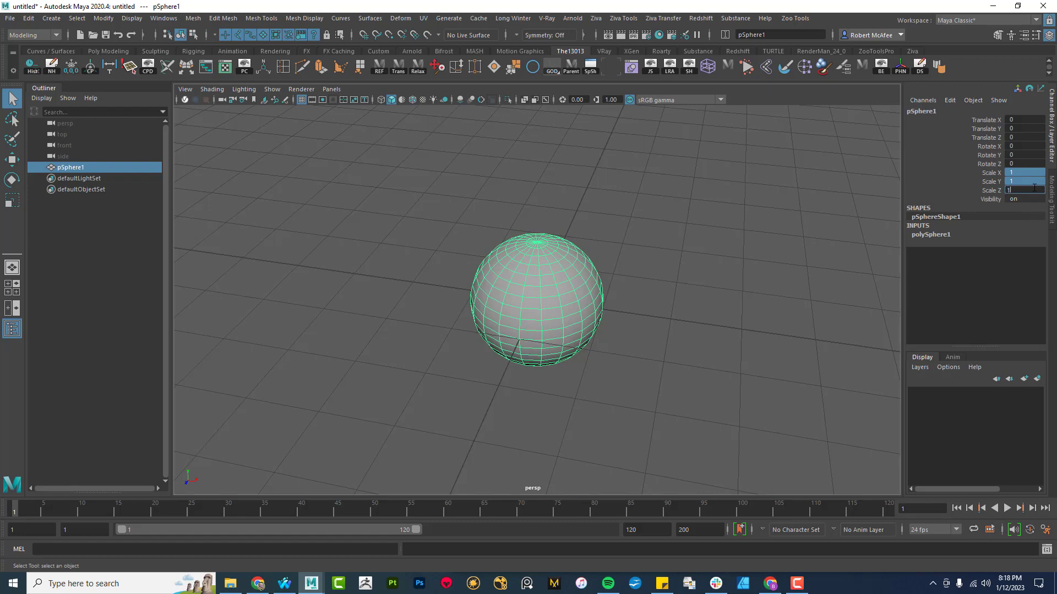
{"action": "type", "text": "1.2"}
{"action": "key", "text": "Return"}
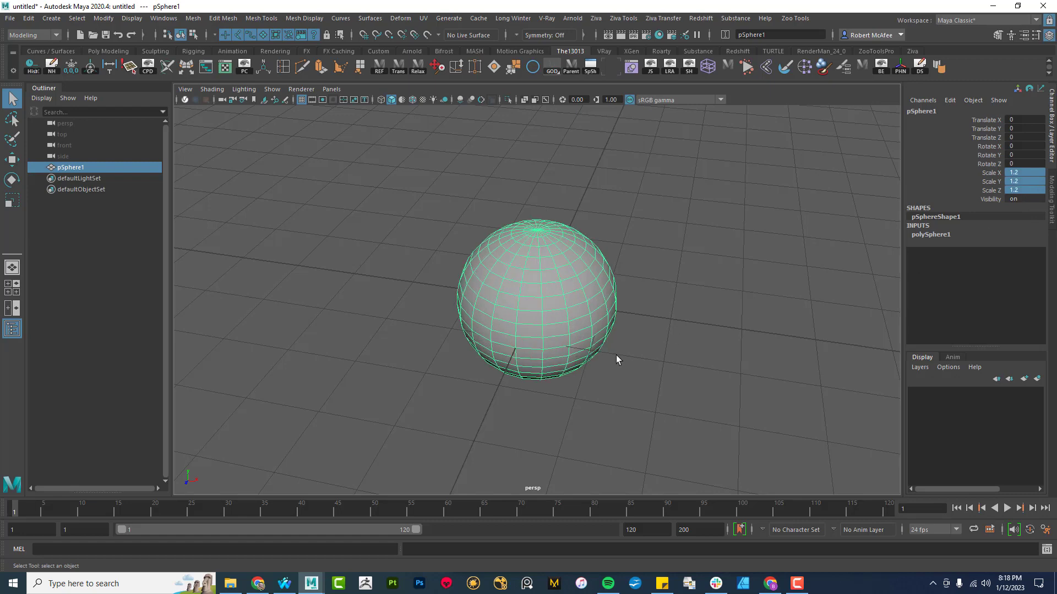
- Rotate the sphere 90 degrees about X so its pole faces sideways along the ground plane
{"action": "mouse_move", "coordinate": [606, 345]}
{"action": "left_mouse_down", "text": "alt"}
{"action": "mouse_move", "coordinate": [655, 363]}
{"action": "mouse_move", "coordinate": [594, 349]}
{"action": "mouse_move", "coordinate": [603, 342]}
{"action": "left_mouse_up", "text": "alt"}
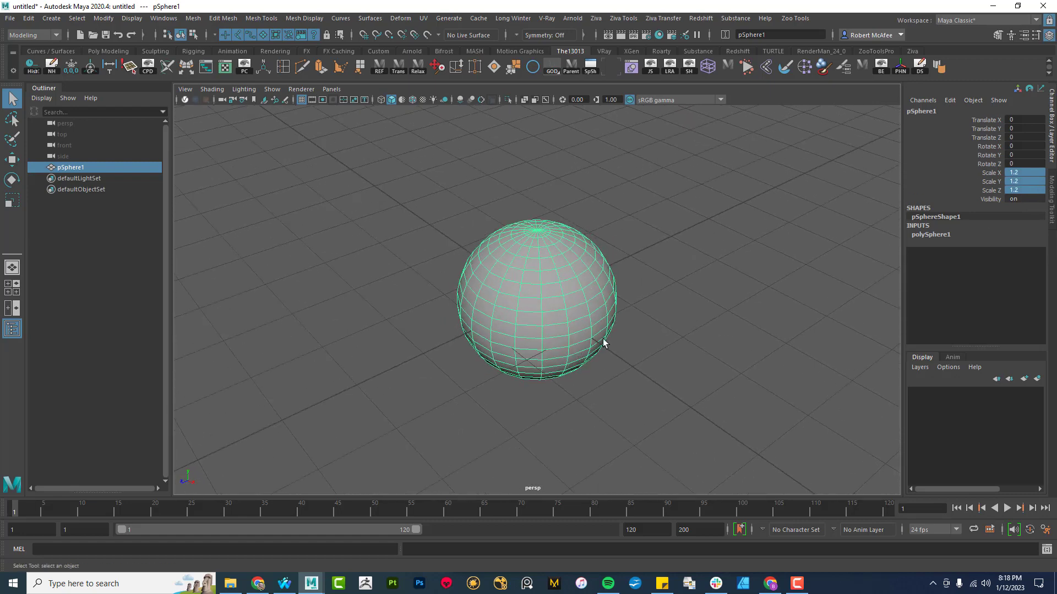
{"action": "key", "text": "e"}
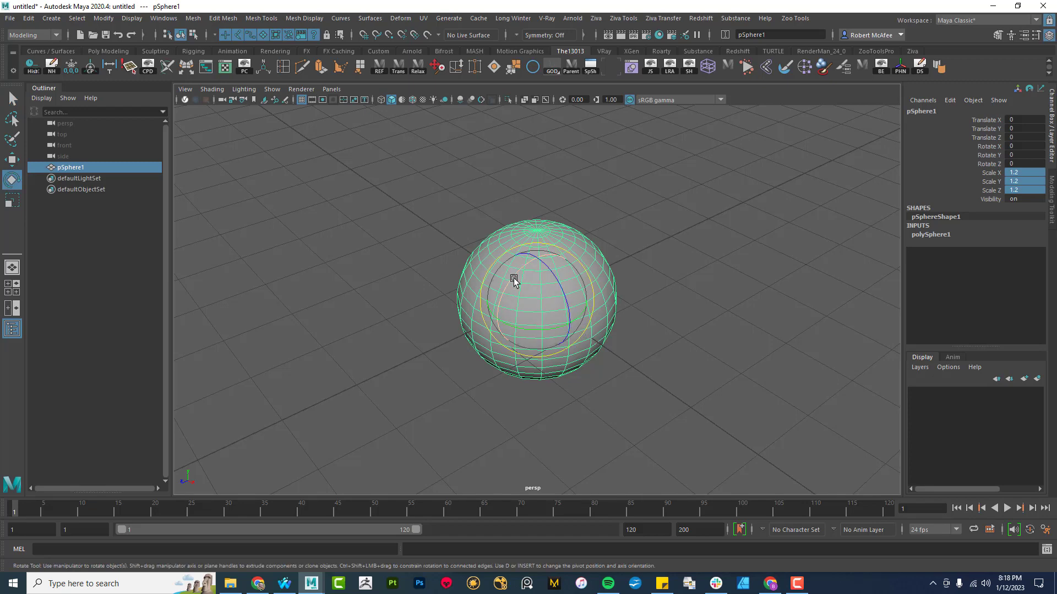
{"action": "left_click_drag", "start_coordinate": [516, 280], "coordinate": [622, 377]}
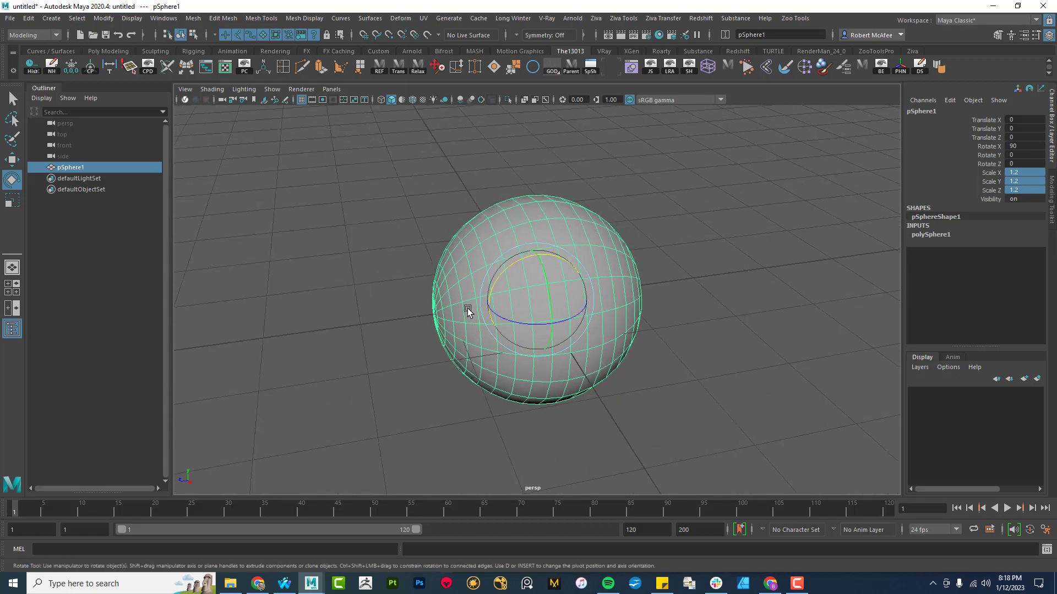
{"action": "left_click", "coordinate": [1017, 147]}
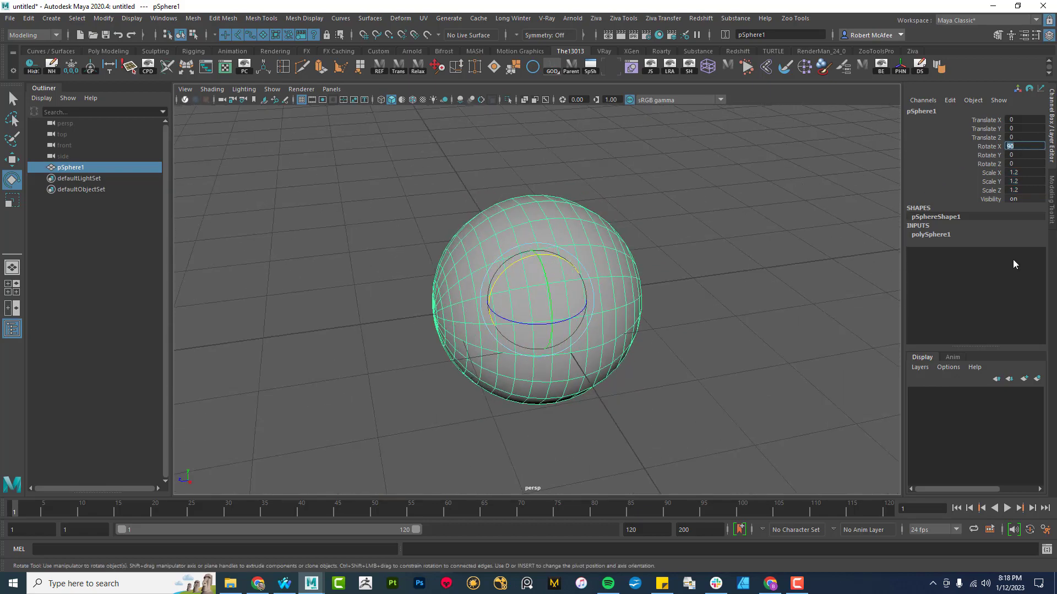
{"action": "key", "text": "Return"}
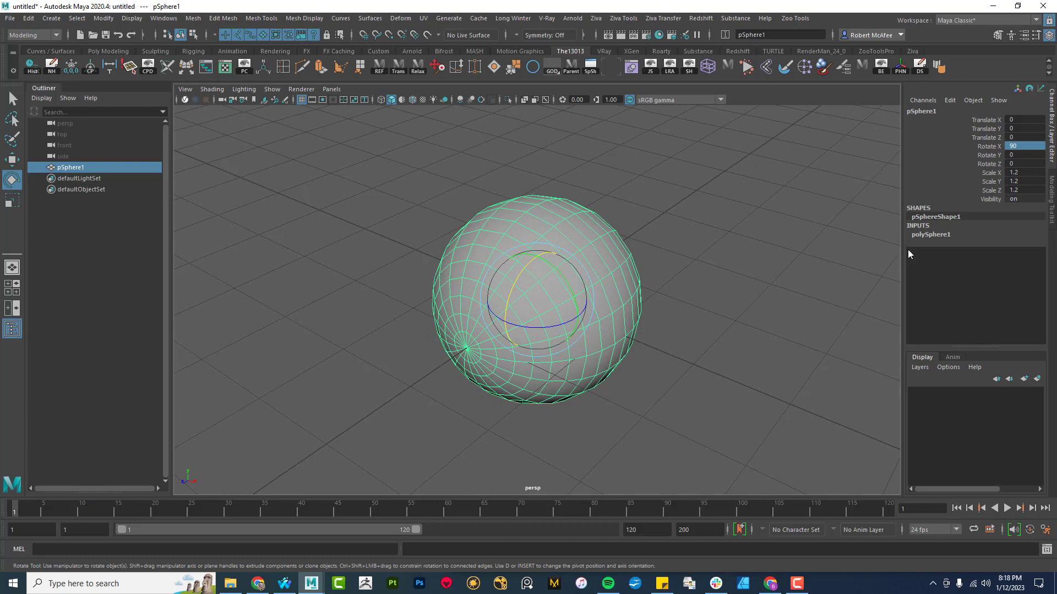
- Set the sphere's Subdivisions Axis to 16 in its polySphere1 inputs
{"action": "left_click", "coordinate": [922, 236]}
{"action": "left_click", "coordinate": [982, 252]}
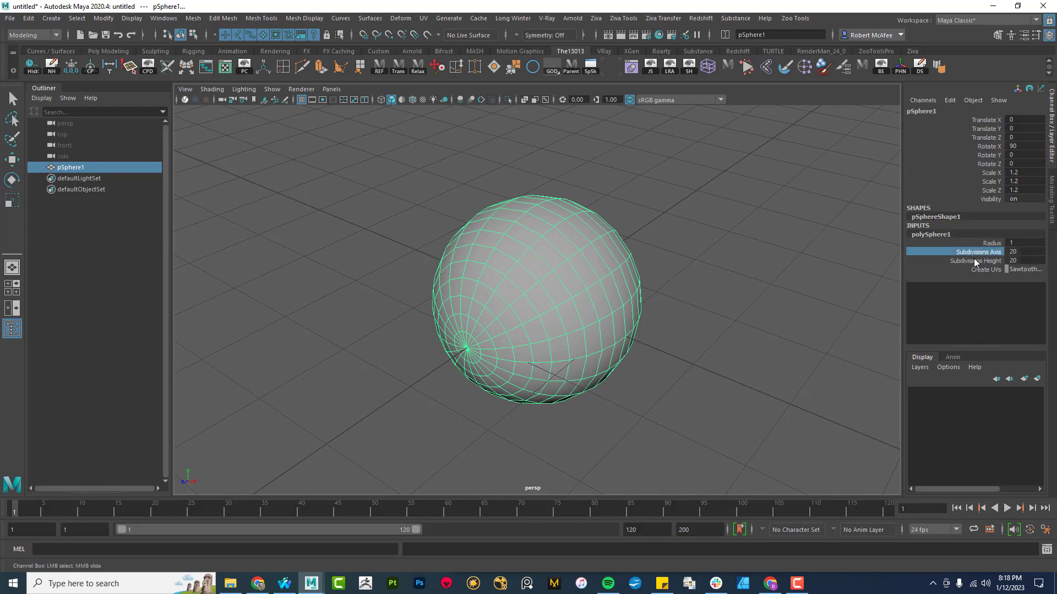
{"action": "right_click_drag", "start_coordinate": [698, 378], "coordinate": [834, 340], "text": "alt"}
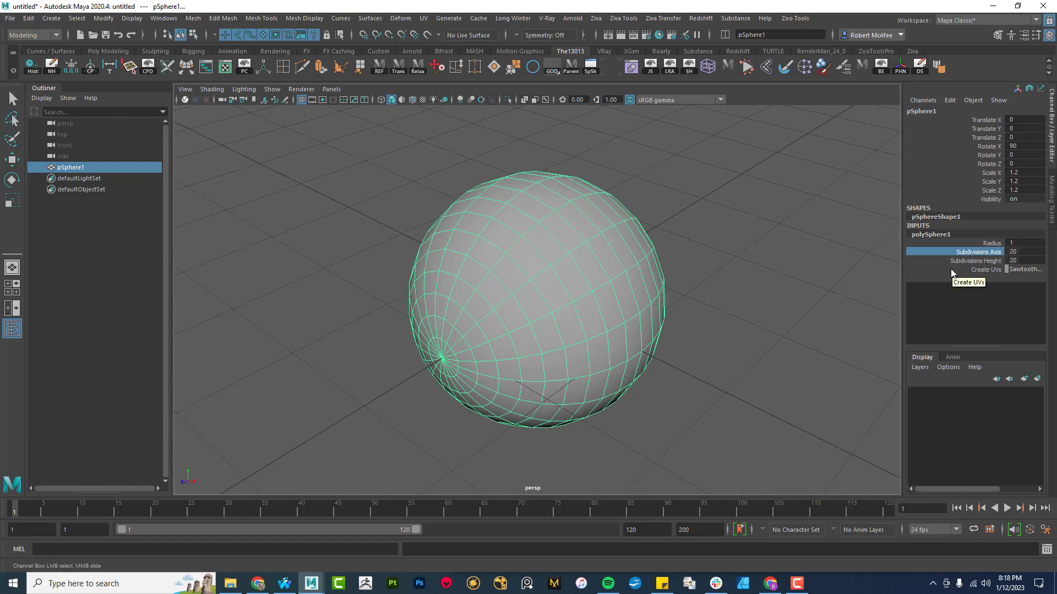
{"action": "middle_click_drag", "start_coordinate": [894, 270], "coordinate": [844, 267]}
{"action": "left_click_drag", "start_coordinate": [759, 341], "coordinate": [688, 352], "text": "alt"}
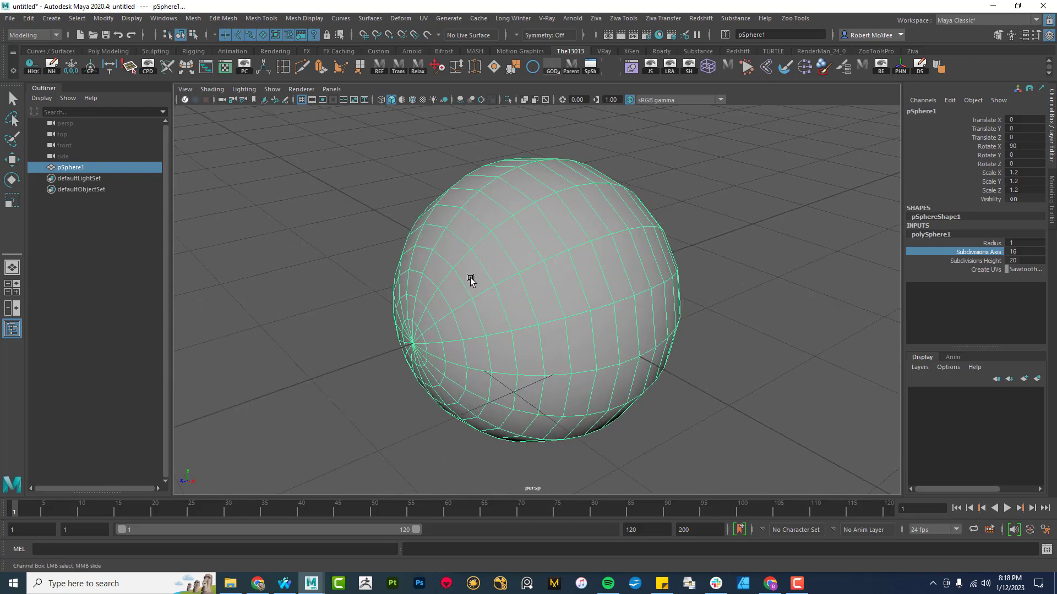
- Set the sphere's Subdivisions Height to 12 and check the coarser mesh from several angles
{"action": "left_click", "coordinate": [973, 261]}
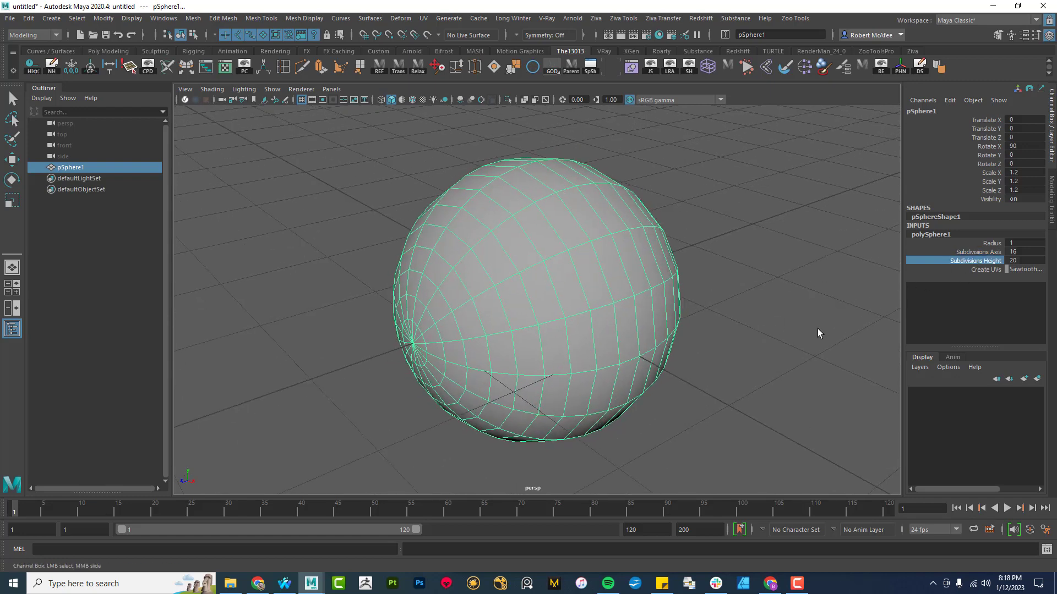
{"action": "middle_click_drag", "start_coordinate": [816, 332], "coordinate": [774, 342]}
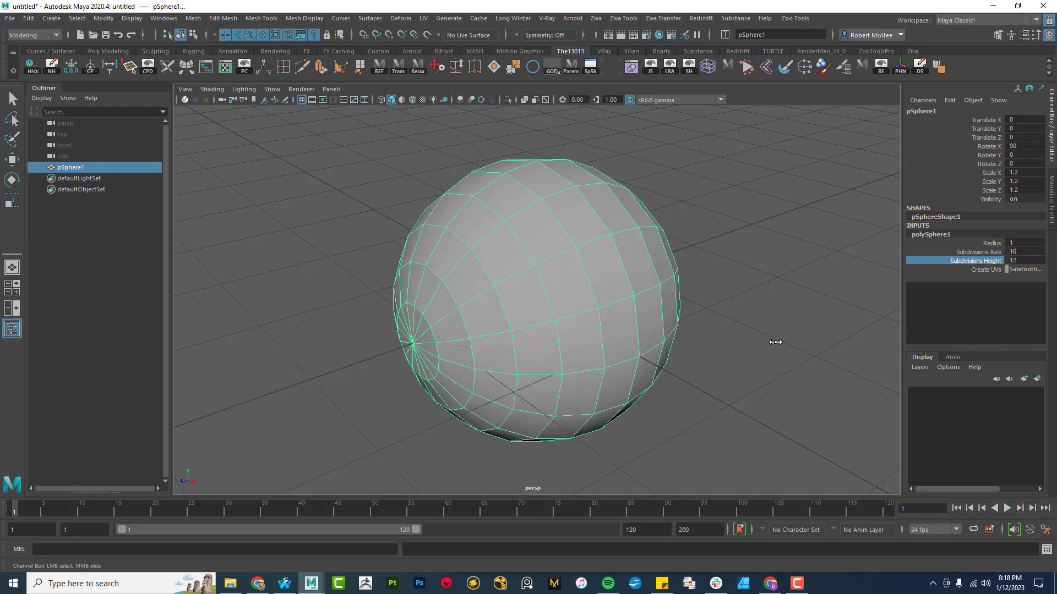
{"action": "left_click_drag", "start_coordinate": [775, 342], "coordinate": [528, 233], "text": "alt"}
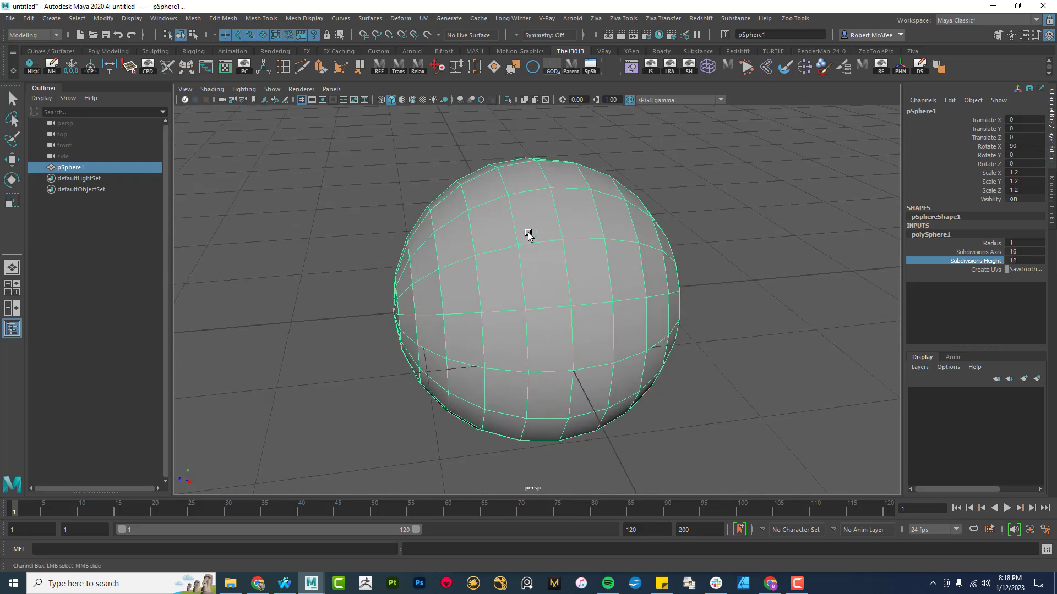
{"action": "left_click_drag", "start_coordinate": [479, 266], "coordinate": [536, 283], "text": "alt"}
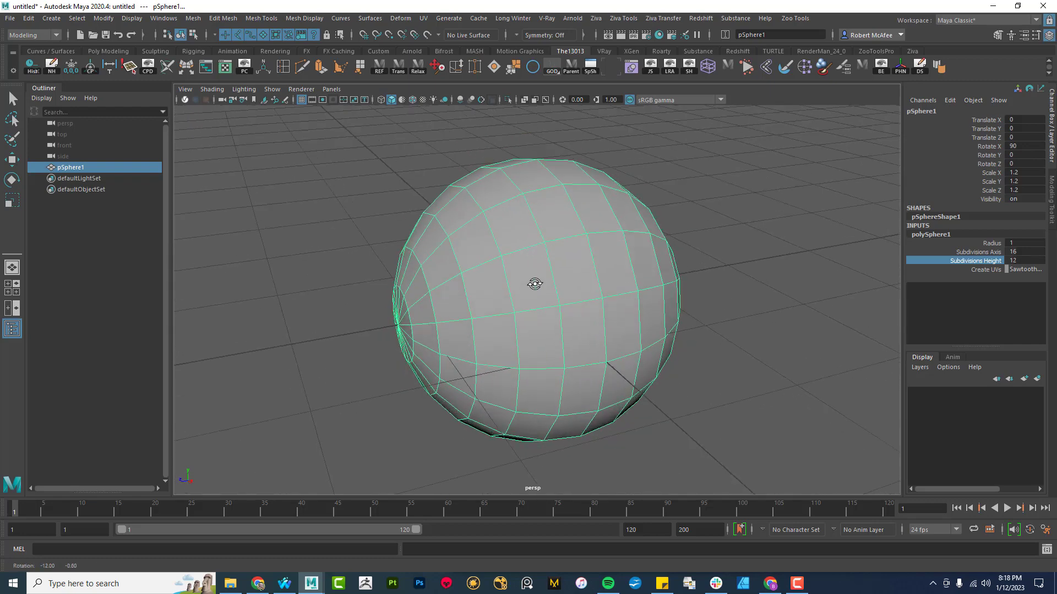
- Set the sphere's Subdivisions Height to 24 and switch the sphere to edge selection
{"action": "right_click_drag", "start_coordinate": [535, 283], "coordinate": [576, 313], "text": "alt"}
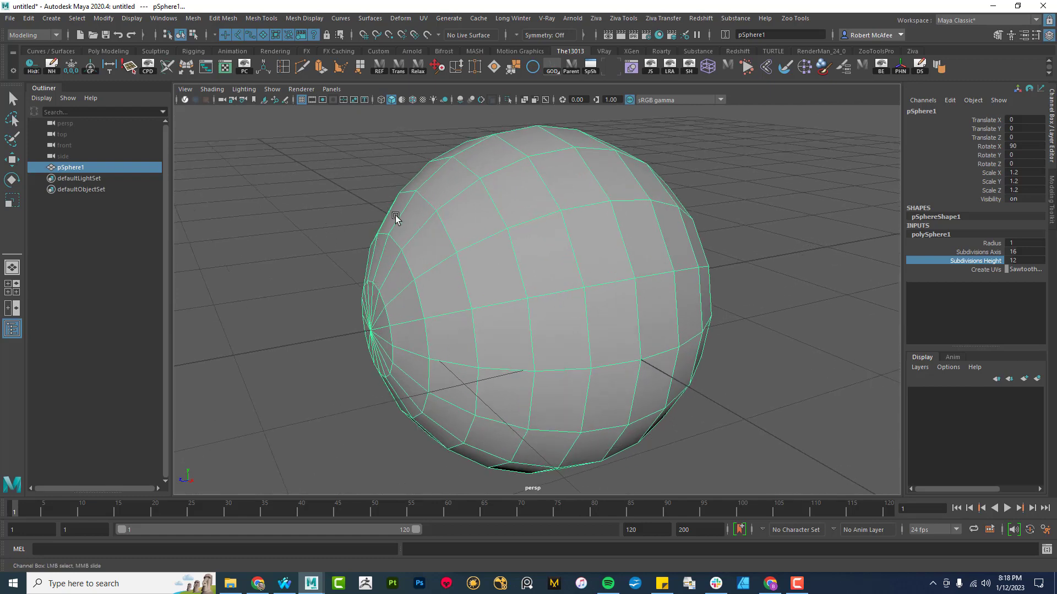
{"action": "middle_click_drag", "start_coordinate": [721, 292], "coordinate": [784, 301]}
{"action": "left_click_drag", "start_coordinate": [770, 322], "coordinate": [535, 136], "text": "alt"}
{"action": "right_click_drag", "start_coordinate": [535, 136], "coordinate": [527, 118]}
- Try deleting two alternate edge loops near the sphere's middle and undo both deletions
{"action": "left_click", "coordinate": [519, 169]}
{"action": "key", "text": "e"}
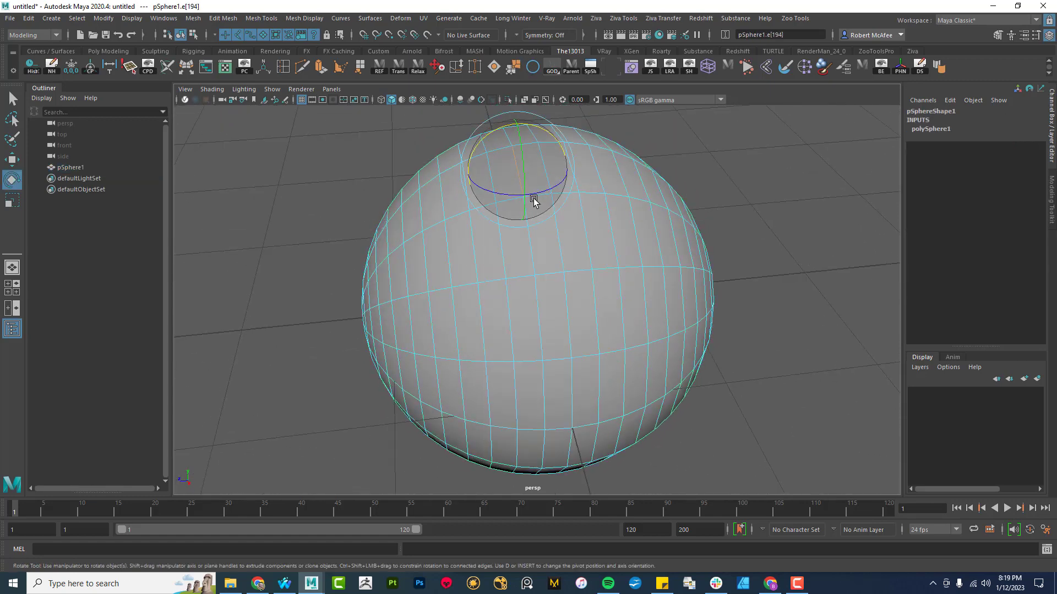
{"action": "double_click", "coordinate": [532, 235]}
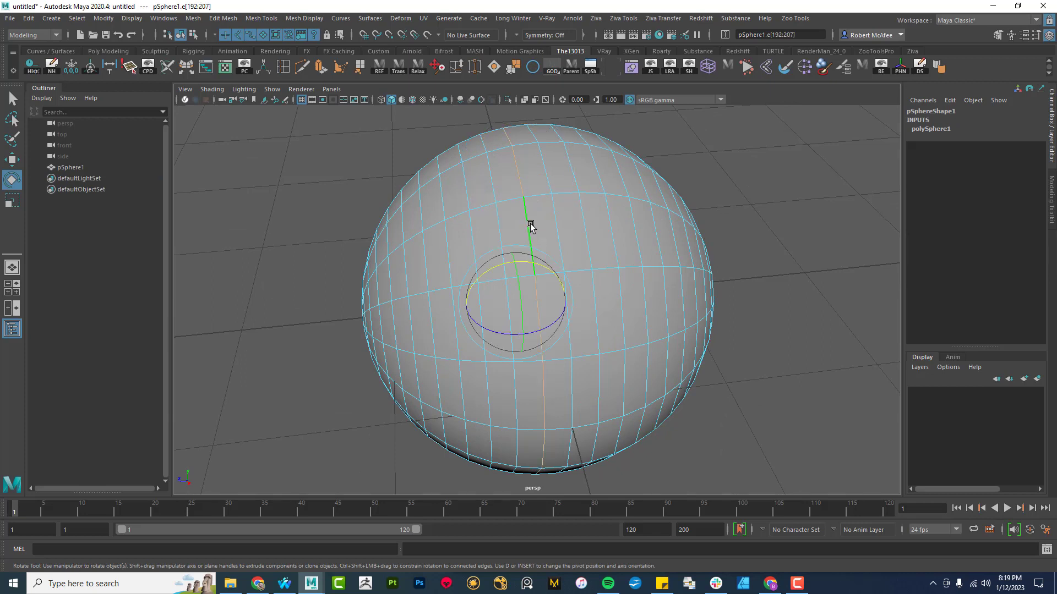
{"action": "right_click_drag", "start_coordinate": [530, 225], "coordinate": [484, 241], "text": "shift"}
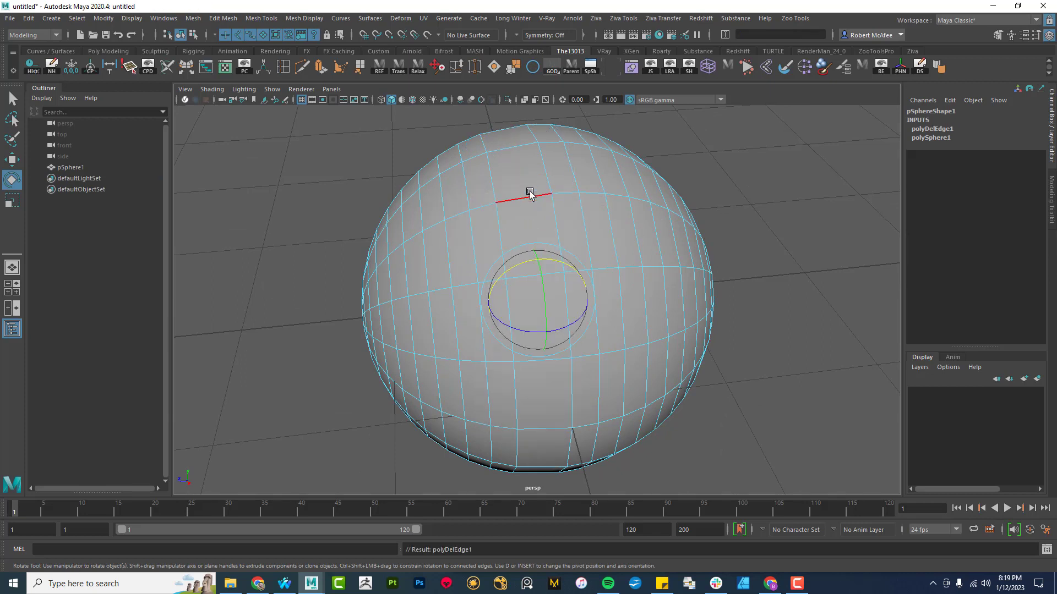
{"action": "double_click", "coordinate": [474, 239]}
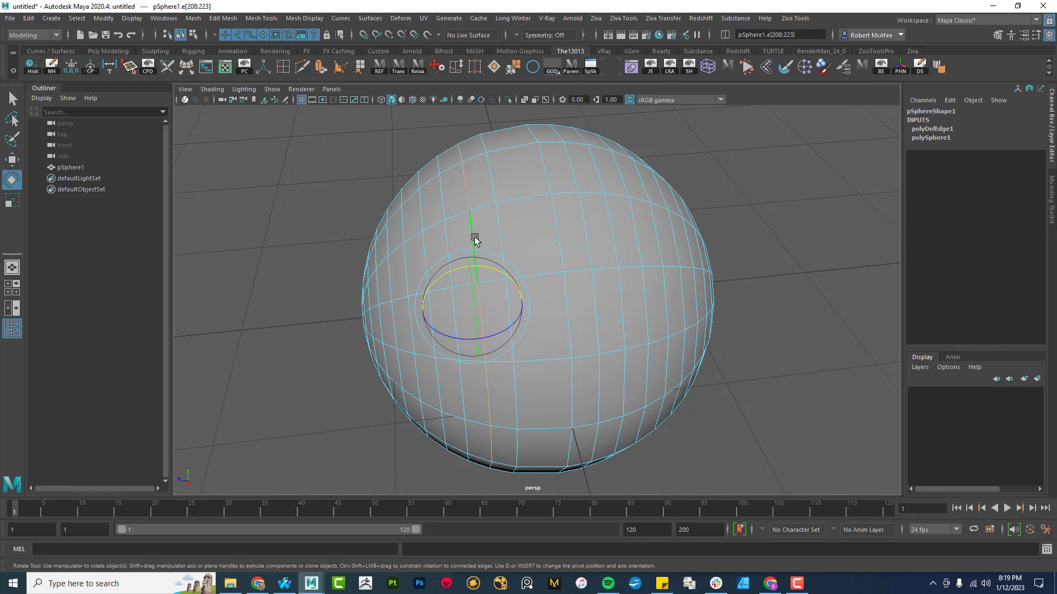
{"action": "key", "text": "Delete"}
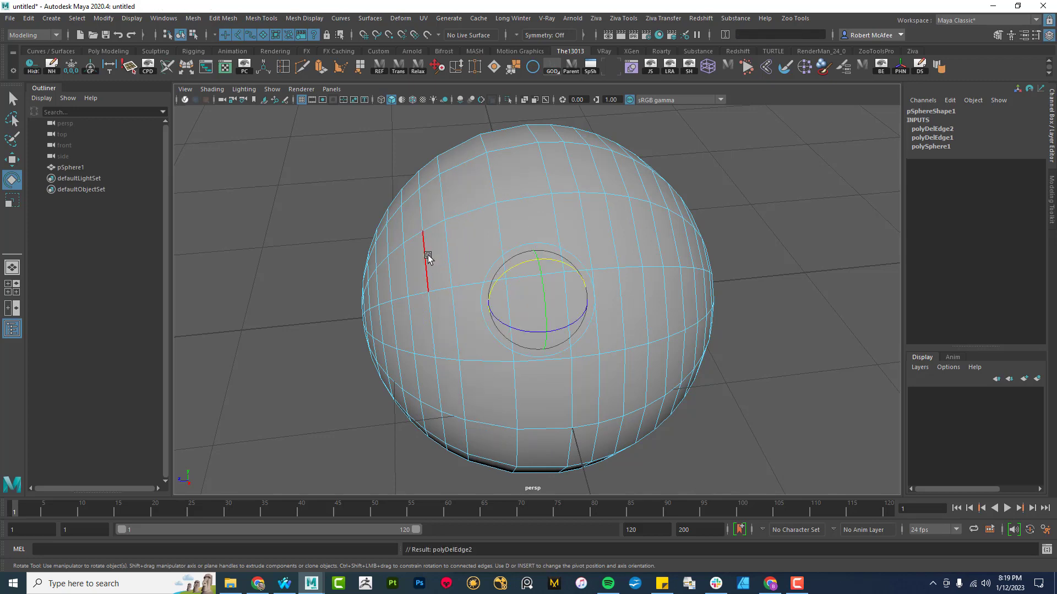
{"action": "left_click_drag", "start_coordinate": [569, 196], "coordinate": [468, 358], "text": "alt"}
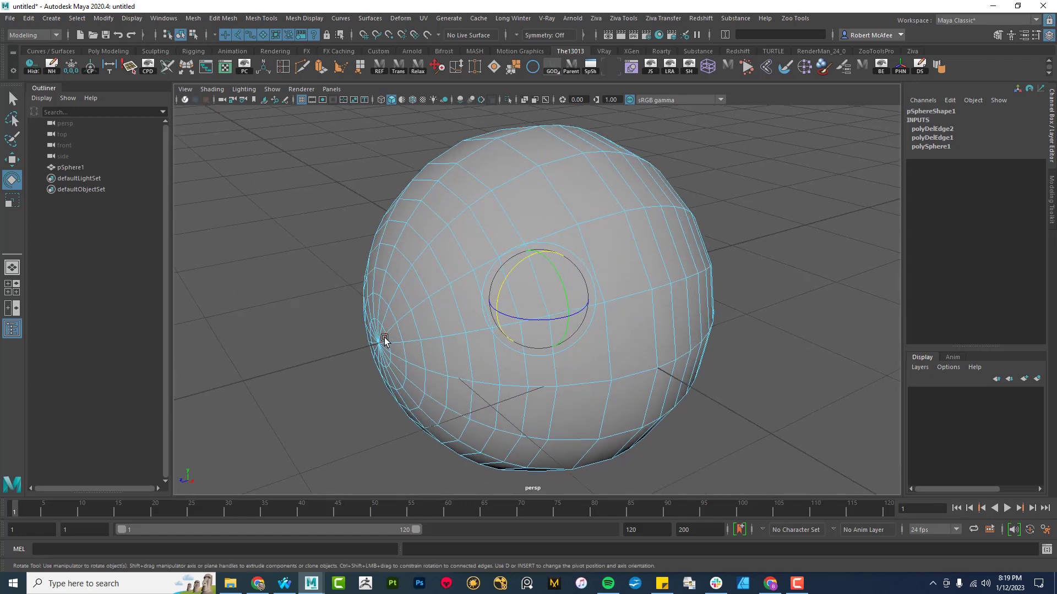
{"action": "key", "text": "ctrl+z"}
{"action": "key", "text": "ctrl+z"}
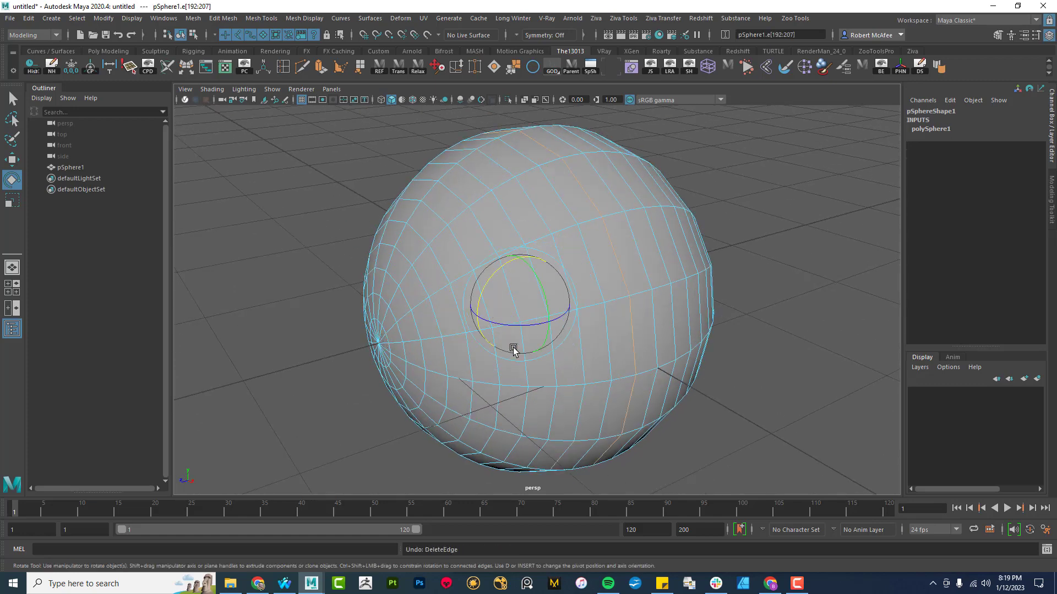
- Set the sphere's Subdivisions Height to 32 in its polySphere1 inputs
{"action": "left_click", "coordinate": [914, 130]}
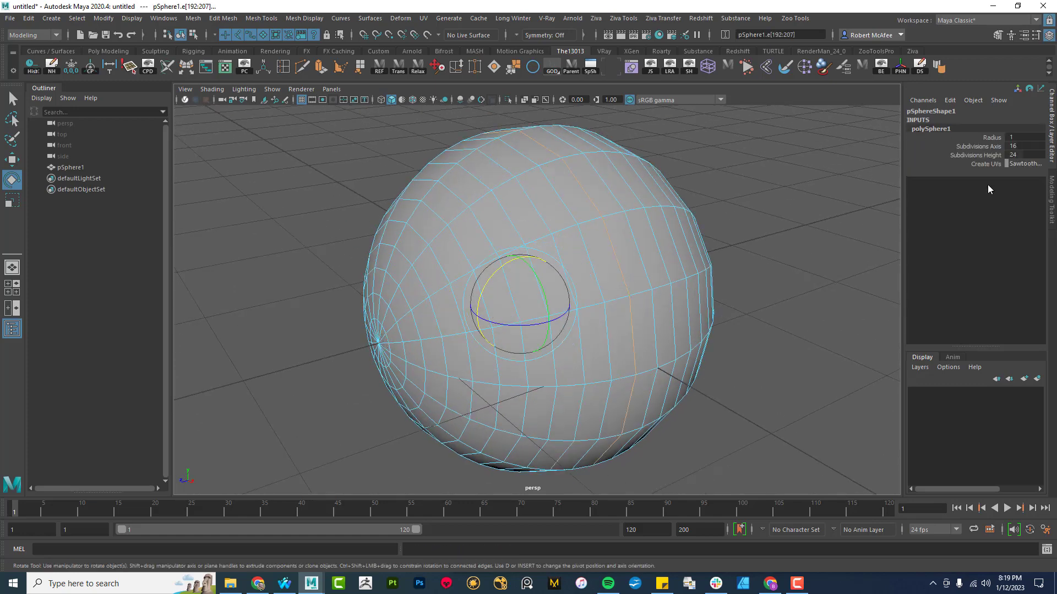
{"action": "left_click", "coordinate": [985, 156]}
{"action": "middle_click_drag", "start_coordinate": [743, 264], "coordinate": [691, 302]}
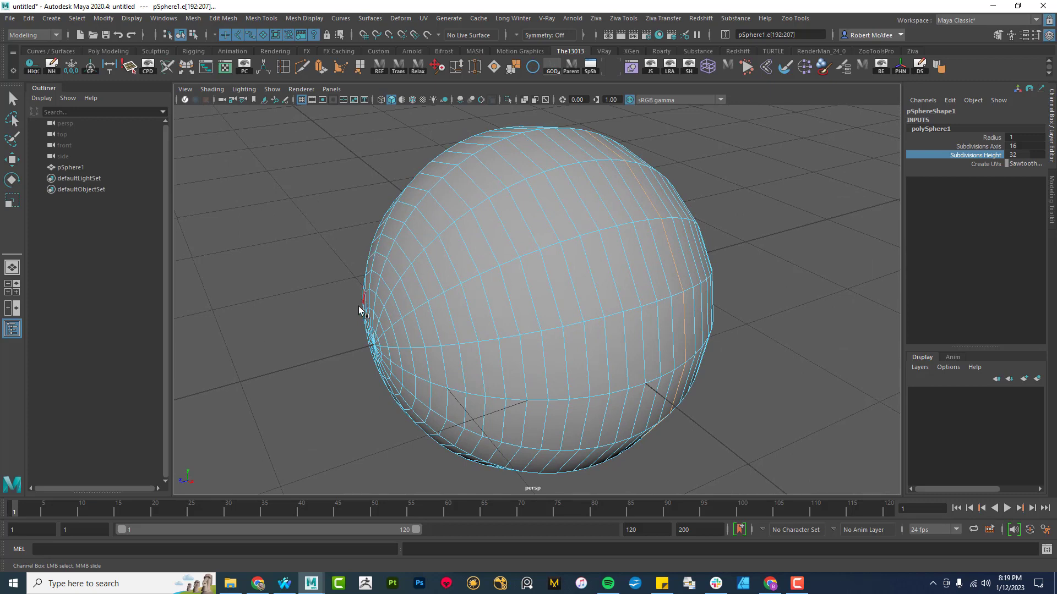
{"action": "left_click_drag", "start_coordinate": [413, 318], "coordinate": [490, 314], "text": "alt"}
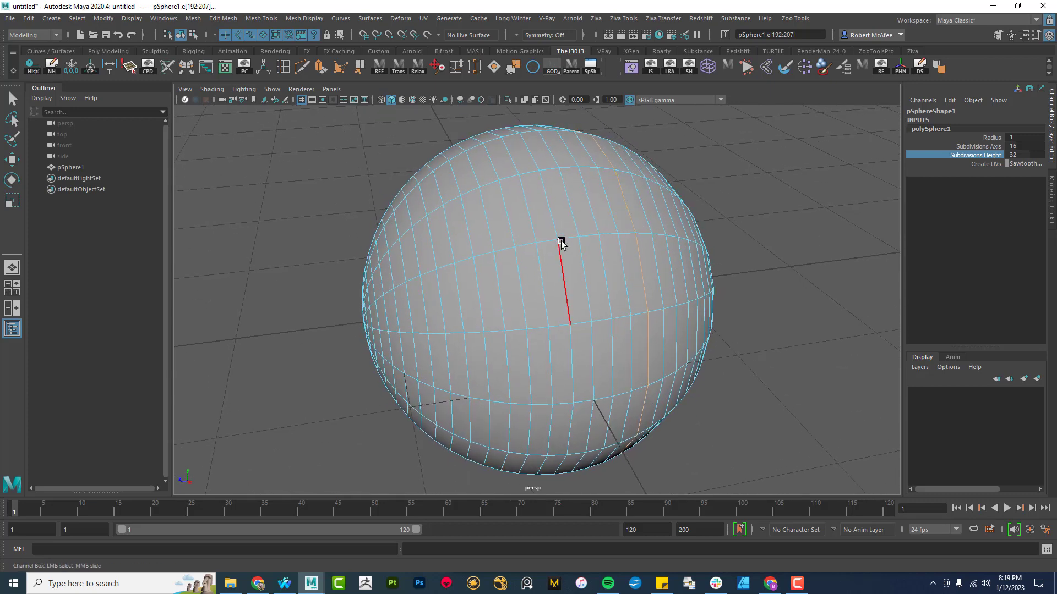
{"action": "left_click_drag", "start_coordinate": [555, 220], "coordinate": [547, 218], "text": "alt"}
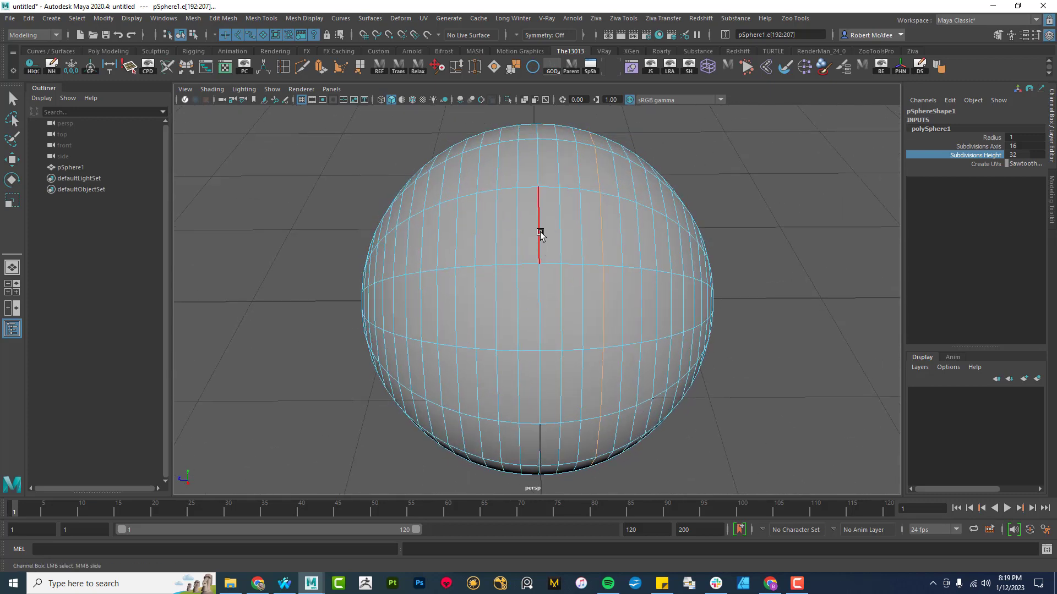
- Delete four alternate edge loops from beside the sphere's middle loop towards one pole
{"action": "double_click", "coordinate": [519, 252]}
{"action": "key", "text": "e"}
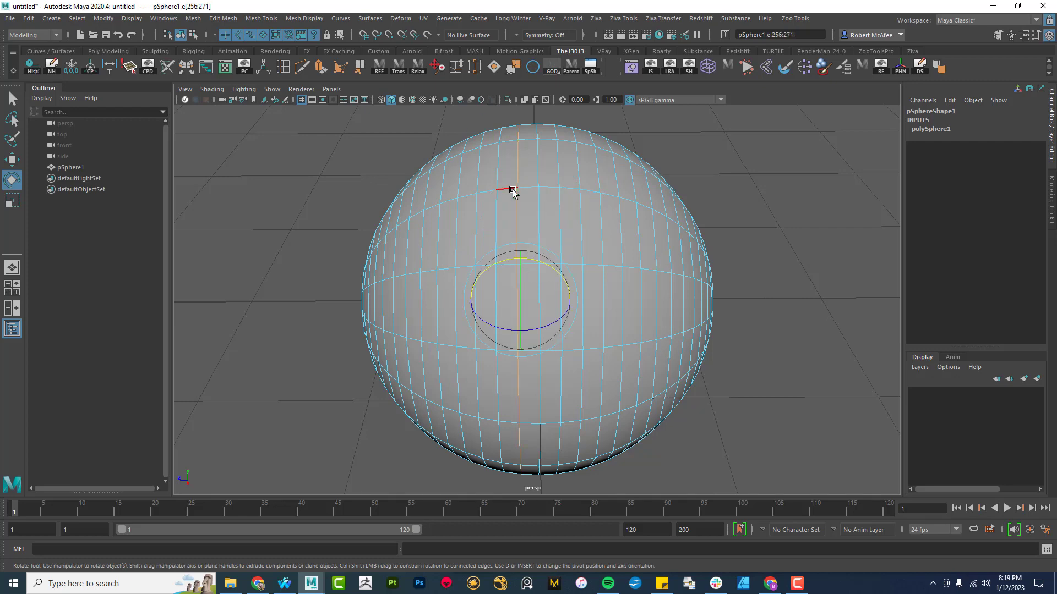
{"action": "double_click", "coordinate": [501, 165], "text": "shift"}
{"action": "right_click_drag", "start_coordinate": [502, 166], "coordinate": [466, 191], "text": "shift"}
{"action": "left_click_drag", "start_coordinate": [466, 191], "coordinate": [474, 210], "text": "alt"}
{"action": "double_click", "coordinate": [473, 193]}
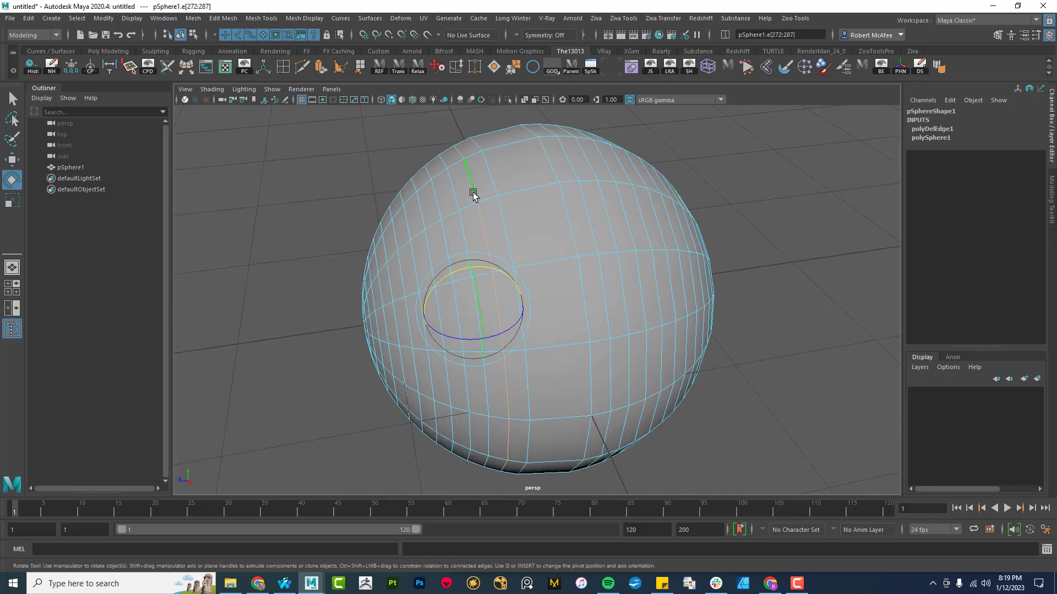
{"action": "key", "text": "ctrl+Delete"}
{"action": "left_click", "coordinate": [456, 196]}
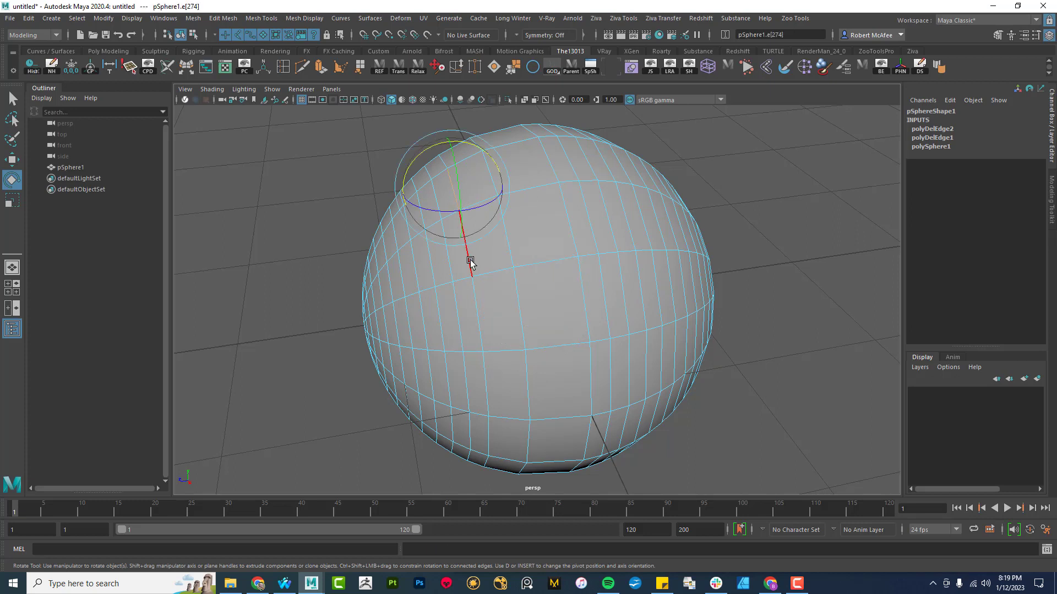
{"action": "key", "text": "ctrl+Delete"}
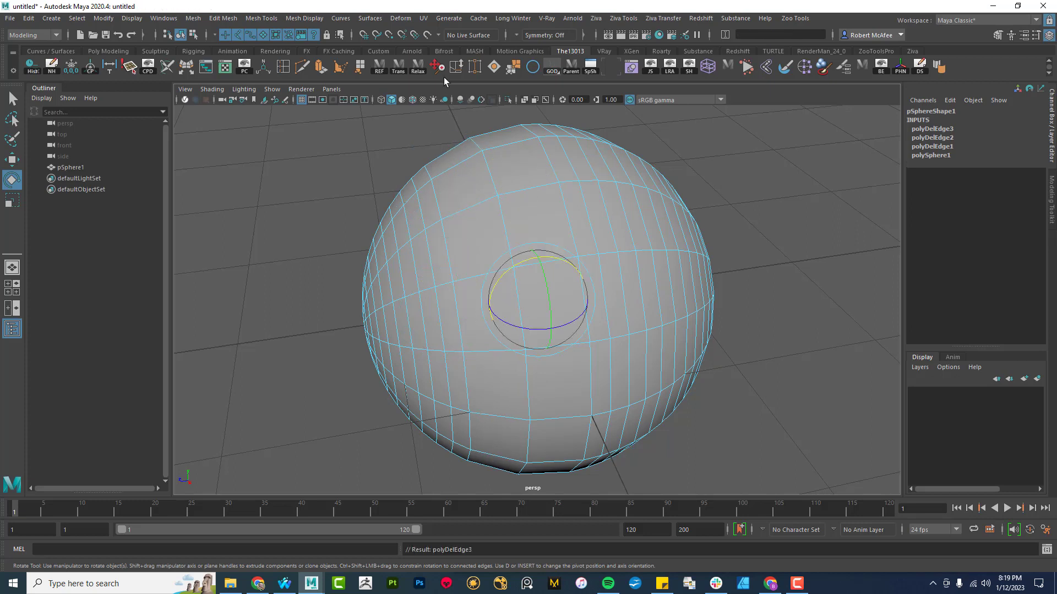
{"action": "left_click", "coordinate": [430, 259]}
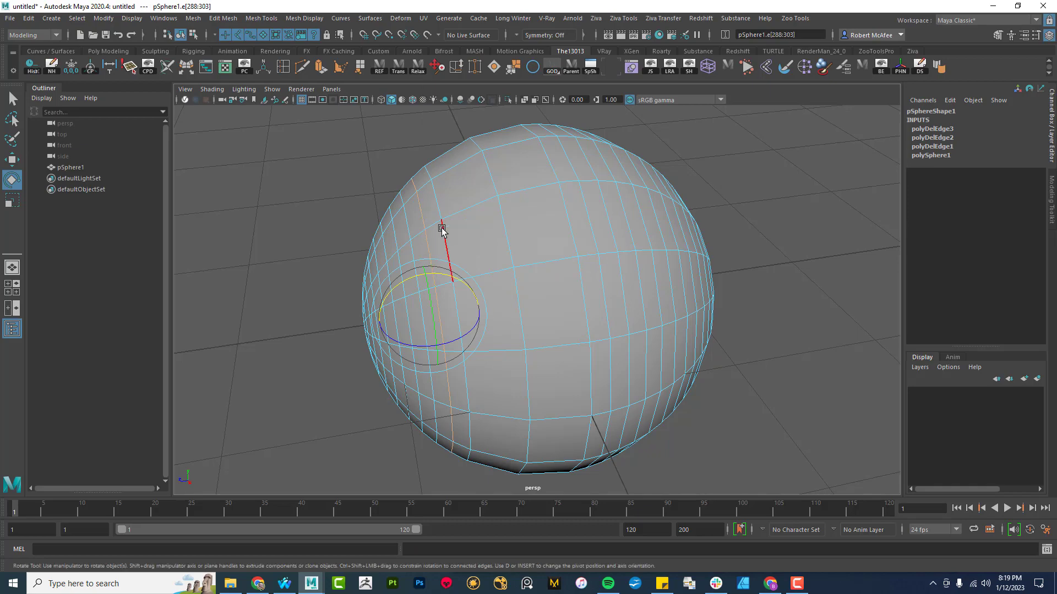
{"action": "key", "text": "ctrl+Delete"}
- Delete six alternate edge loops on the sphere's other half, working from the middle loop towards the opposite pole
{"action": "left_click_drag", "start_coordinate": [512, 287], "coordinate": [438, 216], "text": "alt"}
{"action": "double_click", "coordinate": [471, 190]}
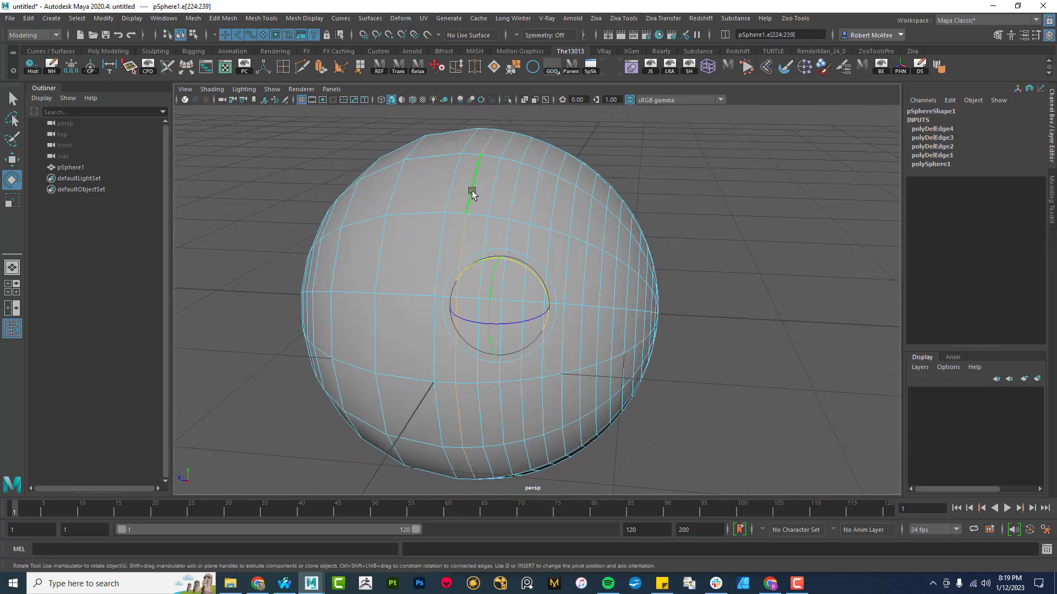
{"action": "key", "text": "Delete"}
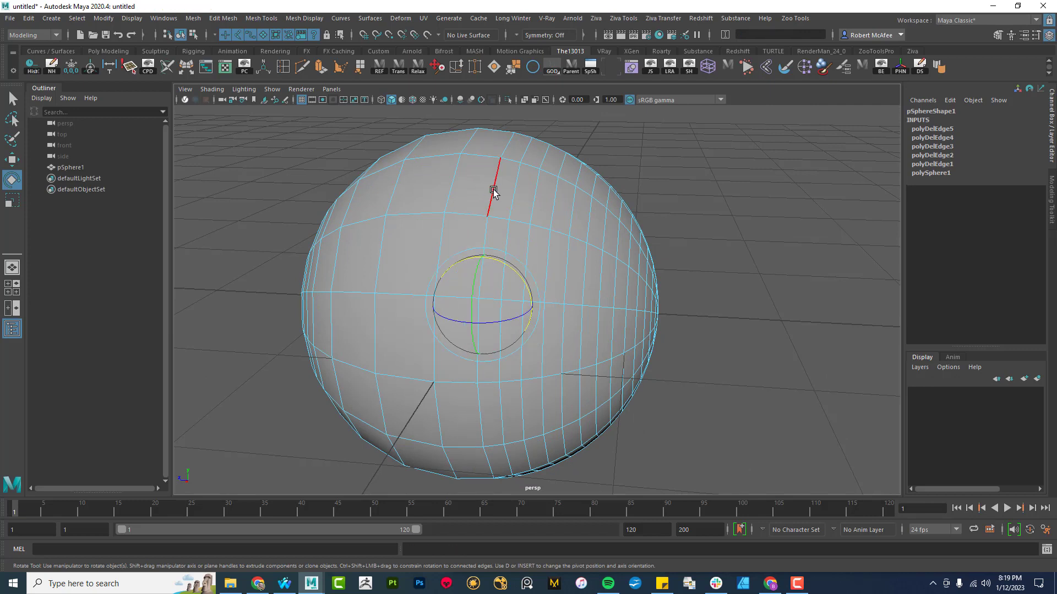
{"action": "double_click", "coordinate": [538, 200]}
{"action": "key", "text": "Delete"}
{"action": "double_click", "coordinate": [556, 202]}
{"action": "key", "text": "Delete"}
{"action": "left_click", "coordinate": [597, 223]}
{"action": "key", "text": "Delete"}
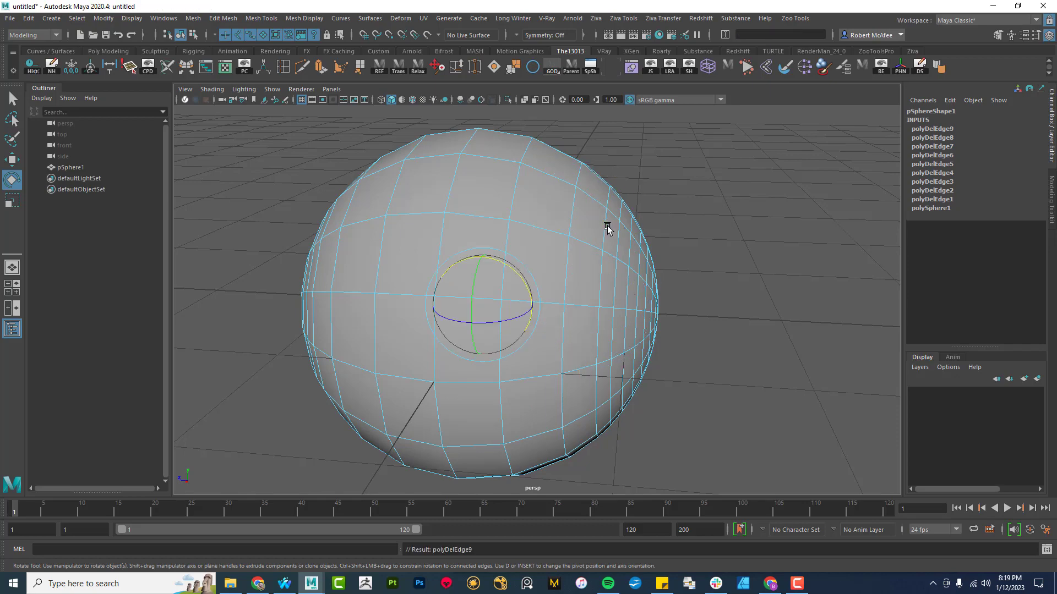
{"action": "left_click", "coordinate": [607, 231]}
{"action": "double_click", "coordinate": [606, 226]}
{"action": "key", "text": "Delete"}
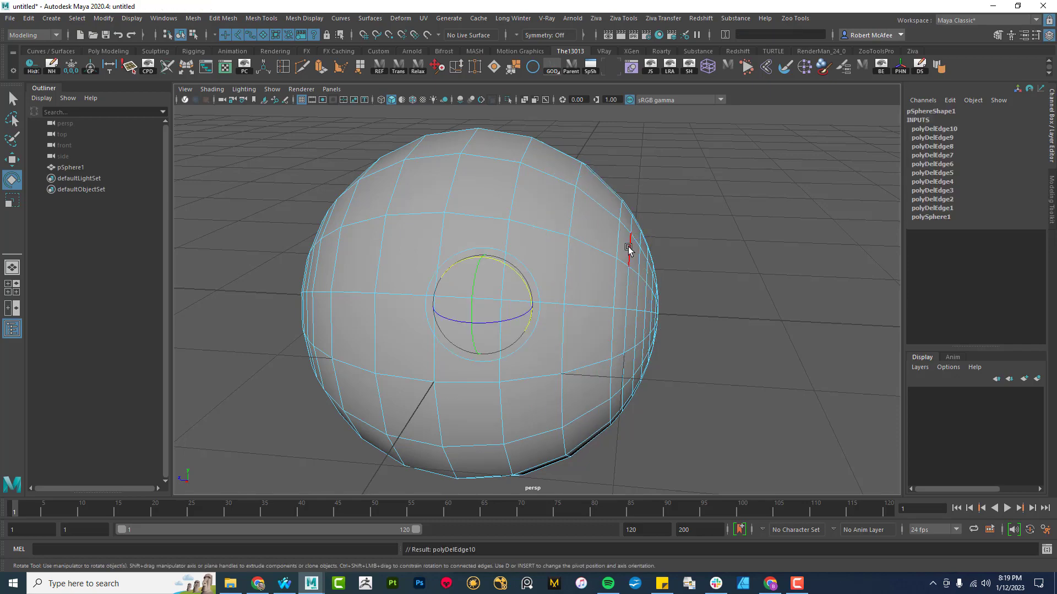
- Delete two more alternate edge loops closer to that pole to continue the wider spacing
{"action": "left_click_drag", "start_coordinate": [748, 304], "coordinate": [705, 305], "text": "alt"}
{"action": "left_click", "coordinate": [576, 253]}
{"action": "double_click", "coordinate": [575, 255]}
{"action": "key", "text": "Delete"}
{"action": "double_click", "coordinate": [595, 271]}
{"action": "left_click", "coordinate": [718, 262]}
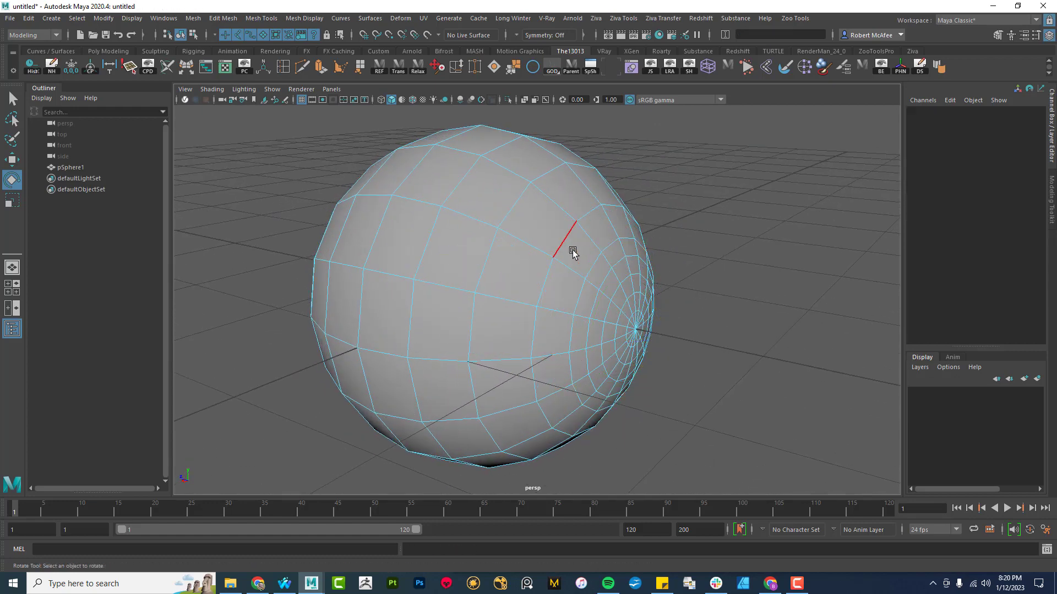
{"action": "double_click", "coordinate": [605, 281]}
{"action": "key", "text": "Delete"}
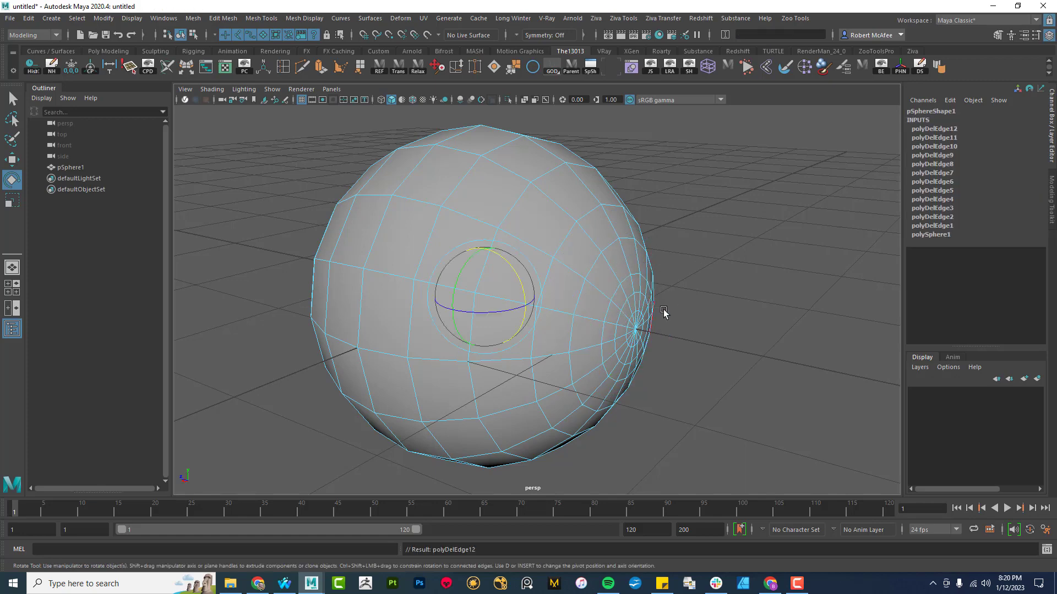
- Delete the spoke edges inside the innermost ring at the pole, keeping only the four that form a vertical and horizontal cross
{"action": "left_click_drag", "start_coordinate": [656, 290], "coordinate": [447, 255], "text": "alt"}
{"action": "right_click", "coordinate": [448, 255]}
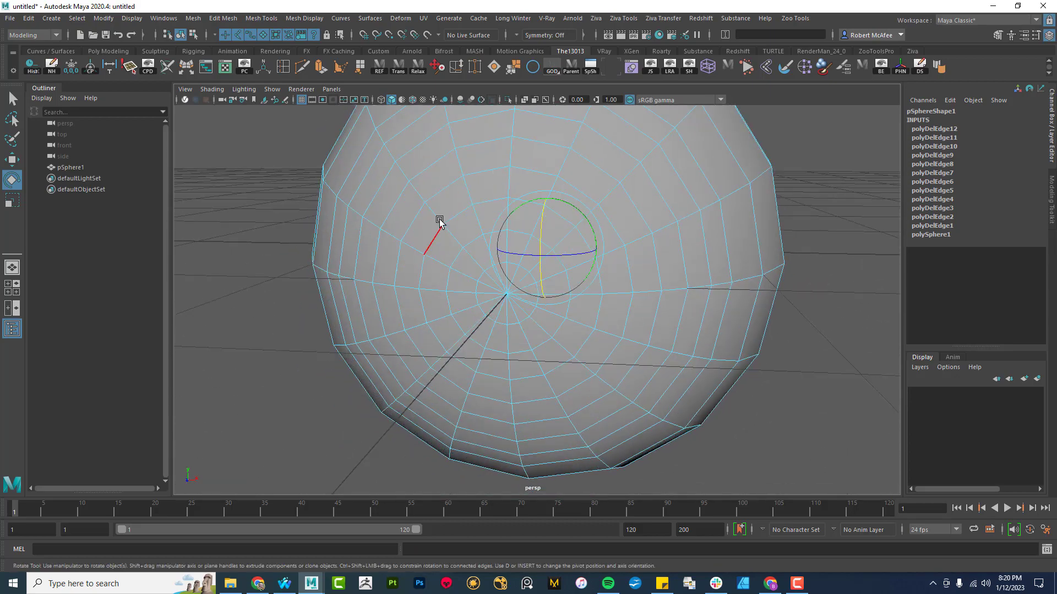
{"action": "right_click_drag", "start_coordinate": [460, 217], "coordinate": [615, 344], "text": "alt"}
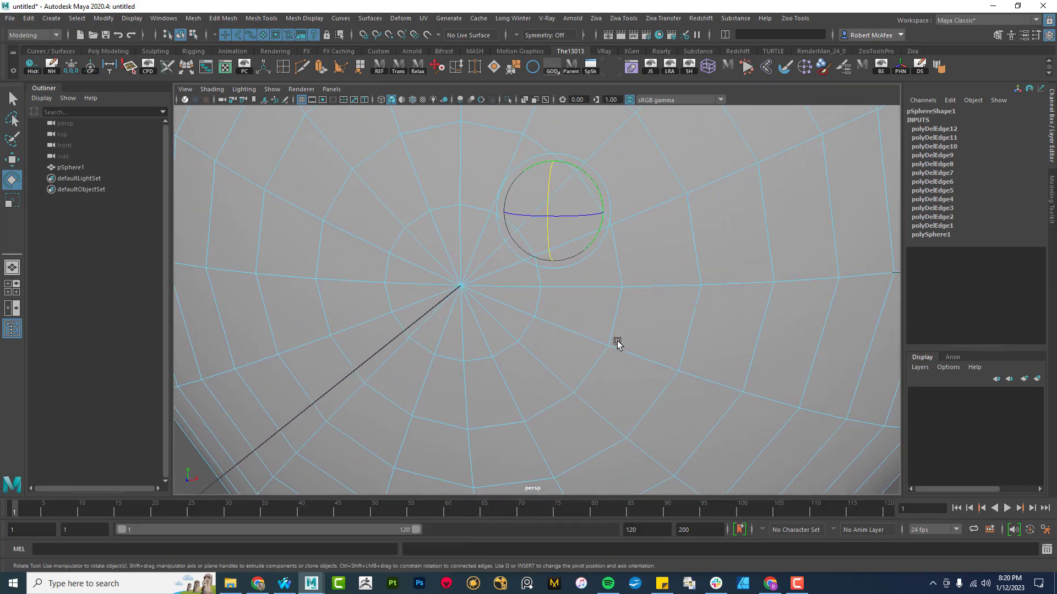
{"action": "key", "text": "w"}
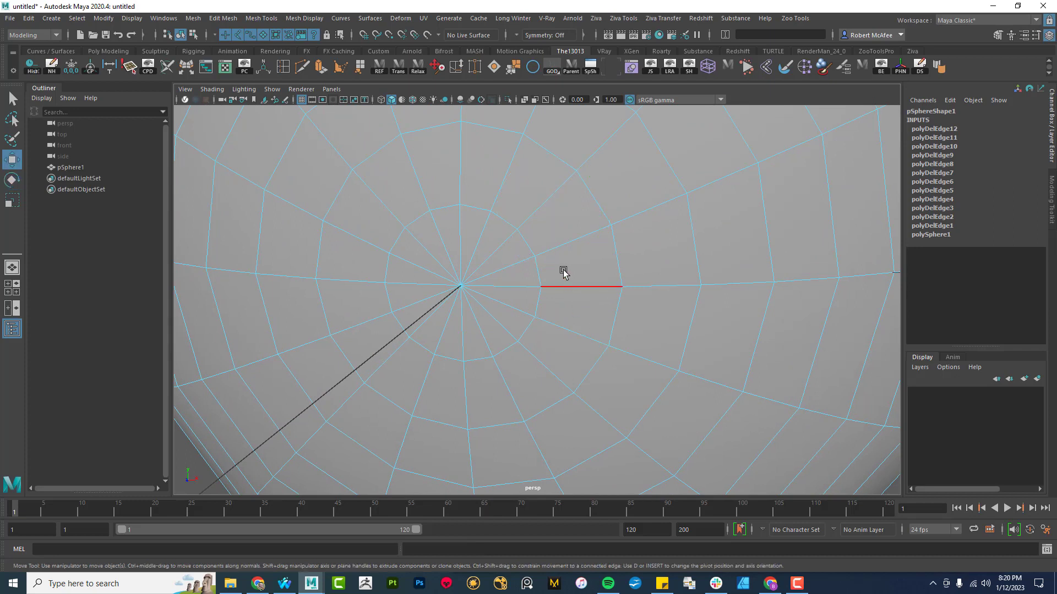
{"action": "left_click", "coordinate": [484, 227]}
{"action": "left_click", "coordinate": [509, 259], "text": "shift"}
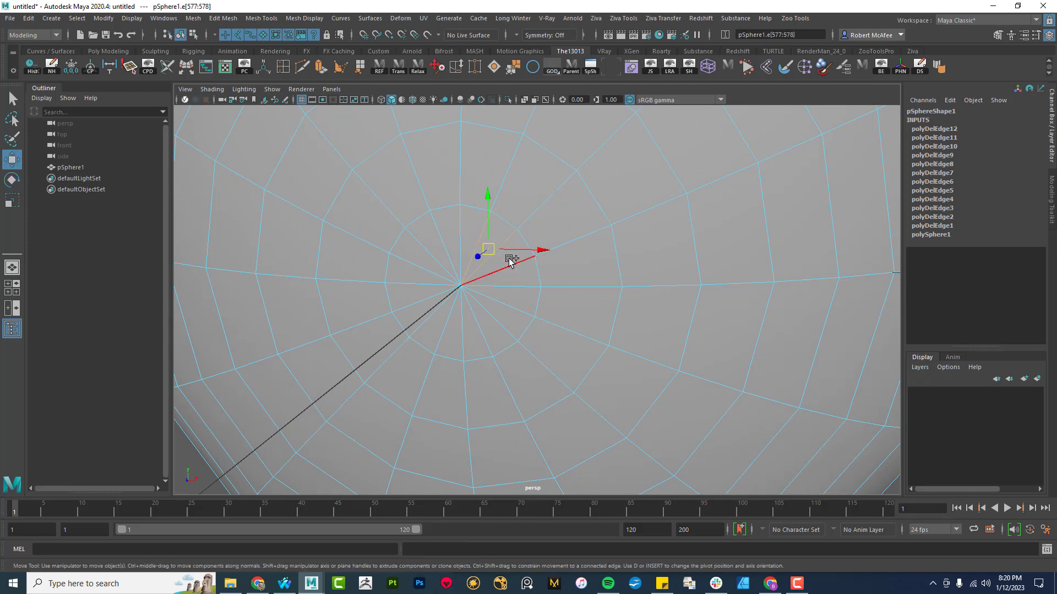
{"action": "left_click", "coordinate": [503, 307], "text": "shift"}
{"action": "left_click", "coordinate": [494, 335], "text": "shift"}
{"action": "left_click", "coordinate": [464, 335], "text": "shift"}
{"action": "left_click", "coordinate": [435, 327], "text": "shift"}
{"action": "left_click", "coordinate": [417, 312], "text": "shift"}
{"action": "left_click", "coordinate": [408, 282], "text": "shift"}
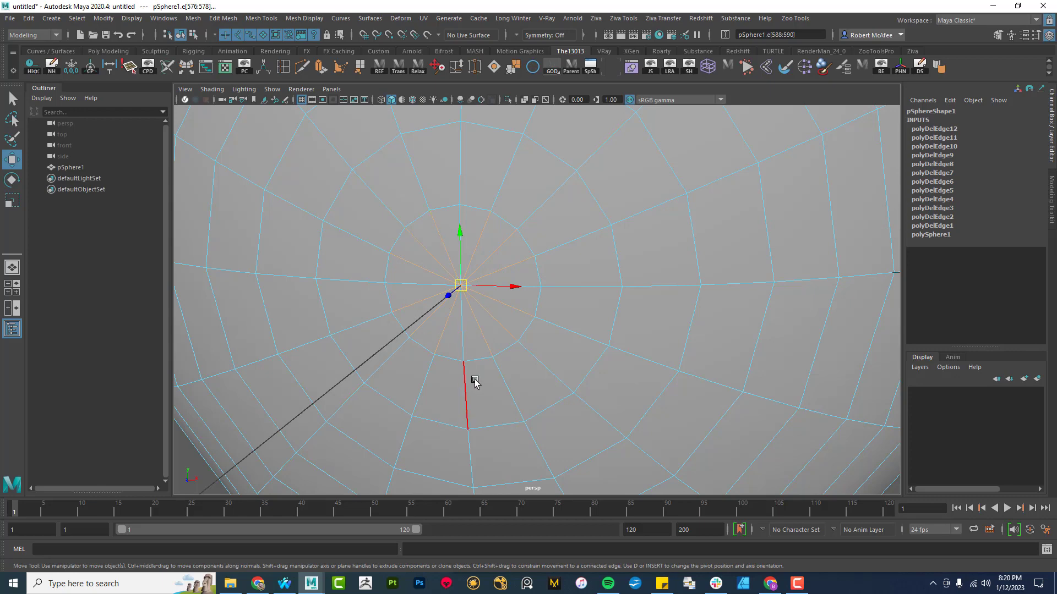
{"action": "key", "text": "Delete"}
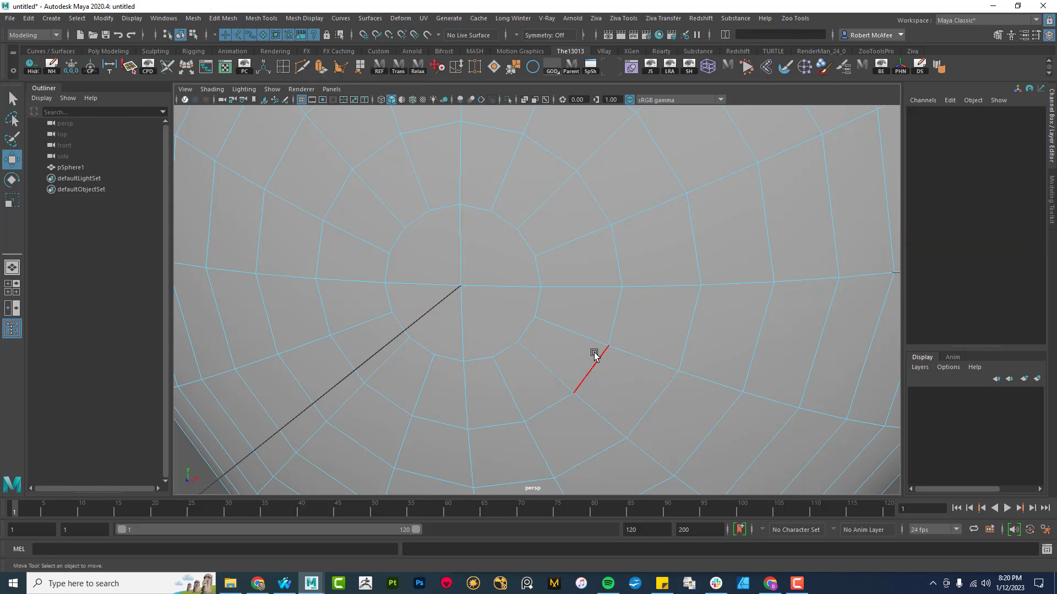
- Cut two vertical and two horizontal edges across the pole cap with Multi-Cut, joining opposite ring vertices into a quad grid
{"action": "left_click_drag", "start_coordinate": [595, 354], "coordinate": [590, 123], "text": "alt"}
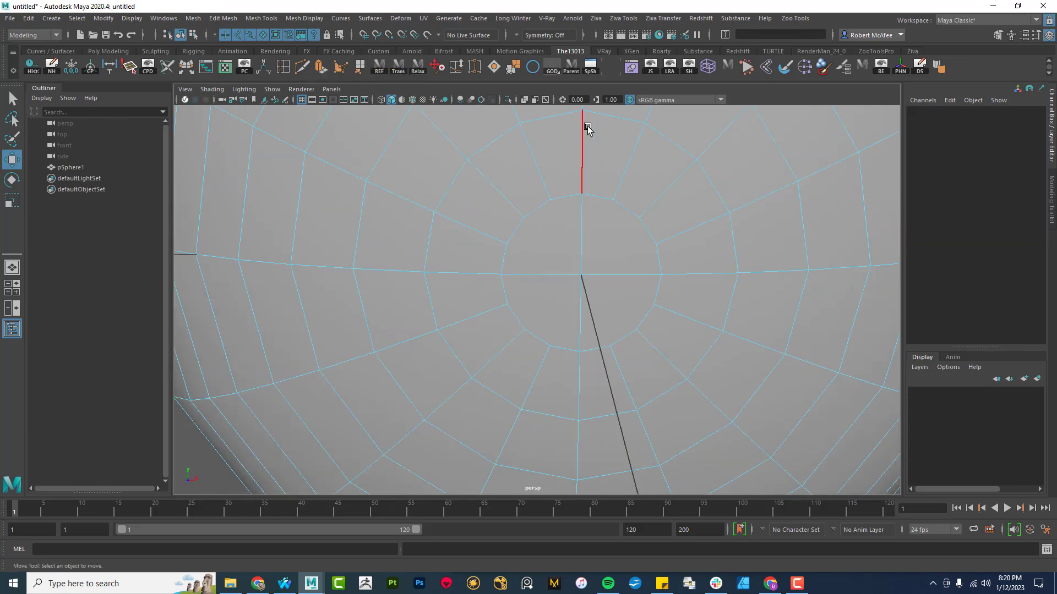
{"action": "left_click", "coordinate": [303, 68]}
{"action": "left_click", "coordinate": [550, 200]}
{"action": "left_click", "coordinate": [550, 347]}
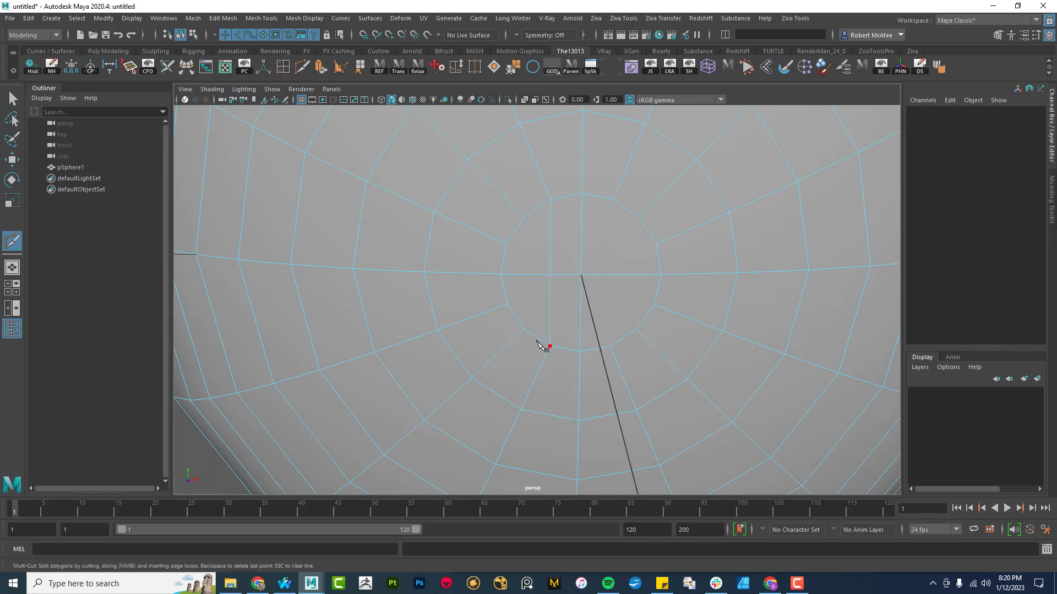
{"action": "left_click", "coordinate": [507, 304]}
{"action": "left_click", "coordinate": [655, 303]}
{"action": "right_click", "coordinate": [659, 307]}
{"action": "left_click", "coordinate": [610, 346]}
{"action": "key", "text": "Escape"}
{"action": "left_click", "coordinate": [656, 243]}
{"action": "left_click_drag", "start_coordinate": [641, 292], "coordinate": [370, 283], "text": "alt"}
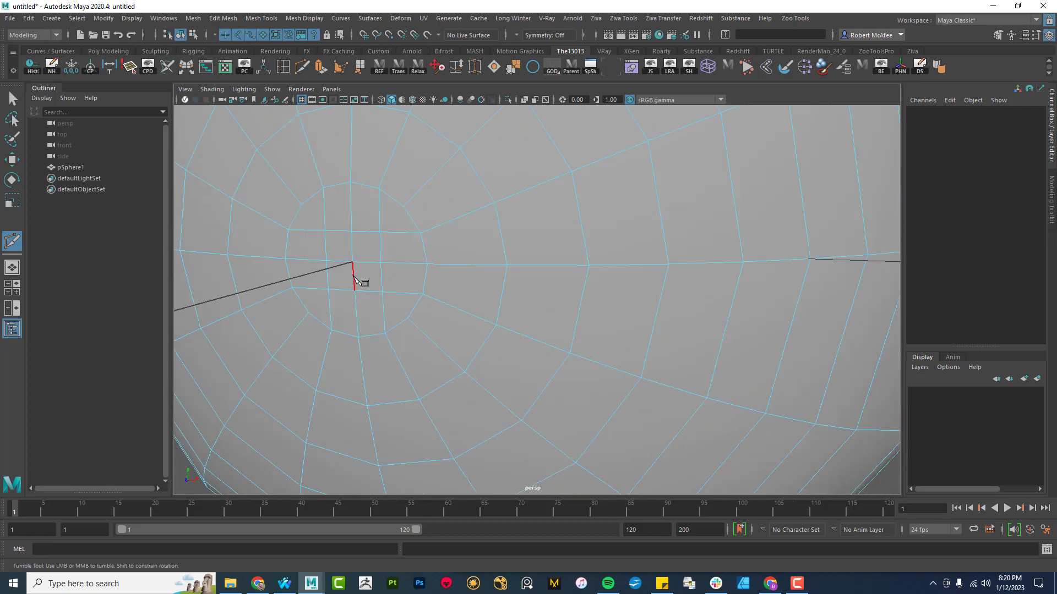
- Insert an edge loop around the pole, between the innermost ring and the next ring outward
{"action": "left_click", "coordinate": [12, 160]}
{"action": "left_click_drag", "start_coordinate": [550, 224], "coordinate": [396, 267], "text": "alt"}
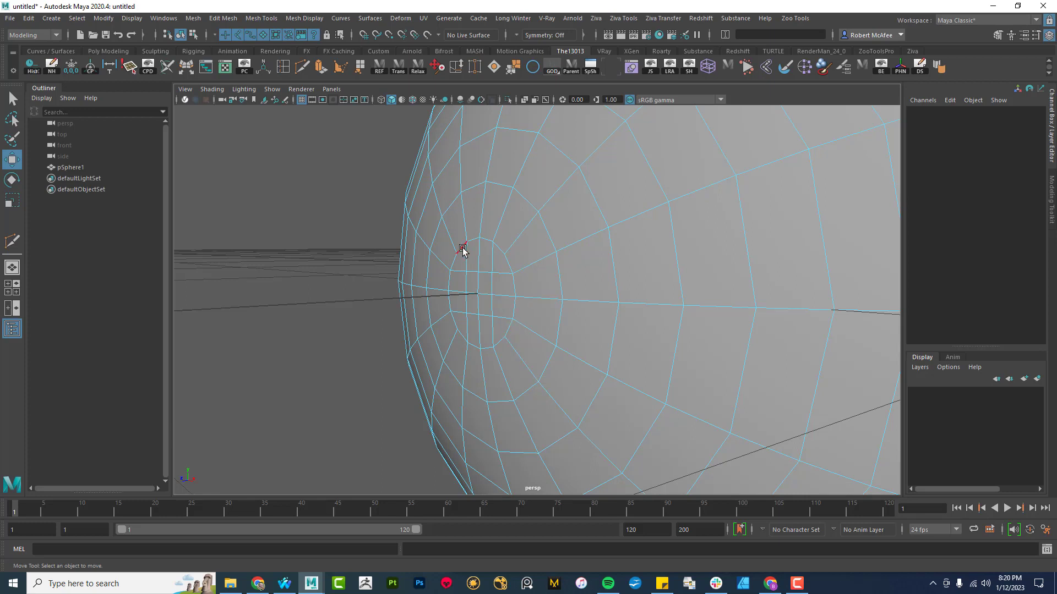
{"action": "left_click", "coordinate": [285, 68]}
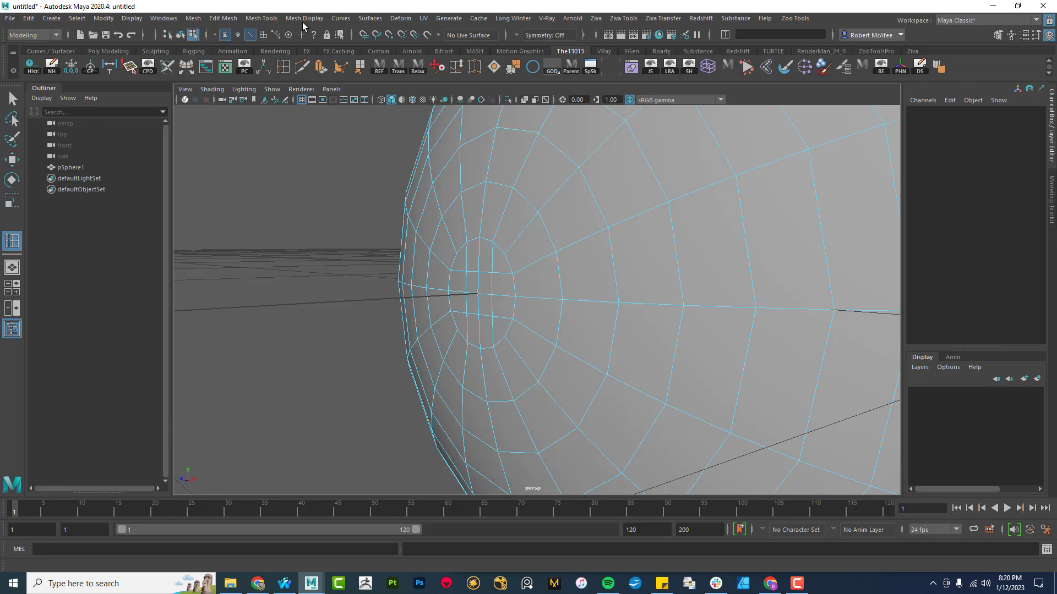
{"action": "left_click", "coordinate": [262, 18]}
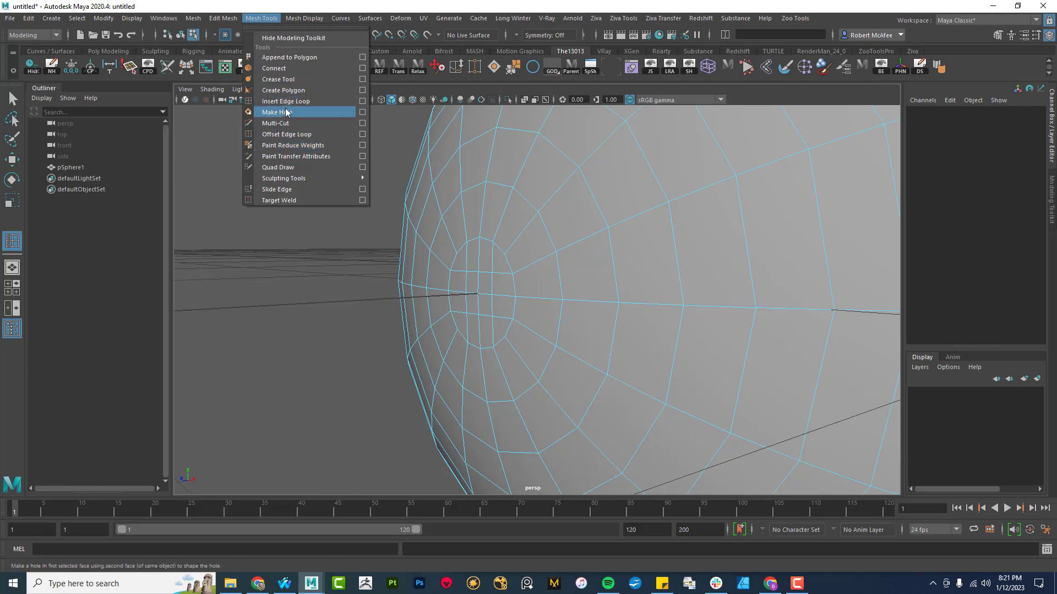
{"action": "left_click", "coordinate": [523, 235]}
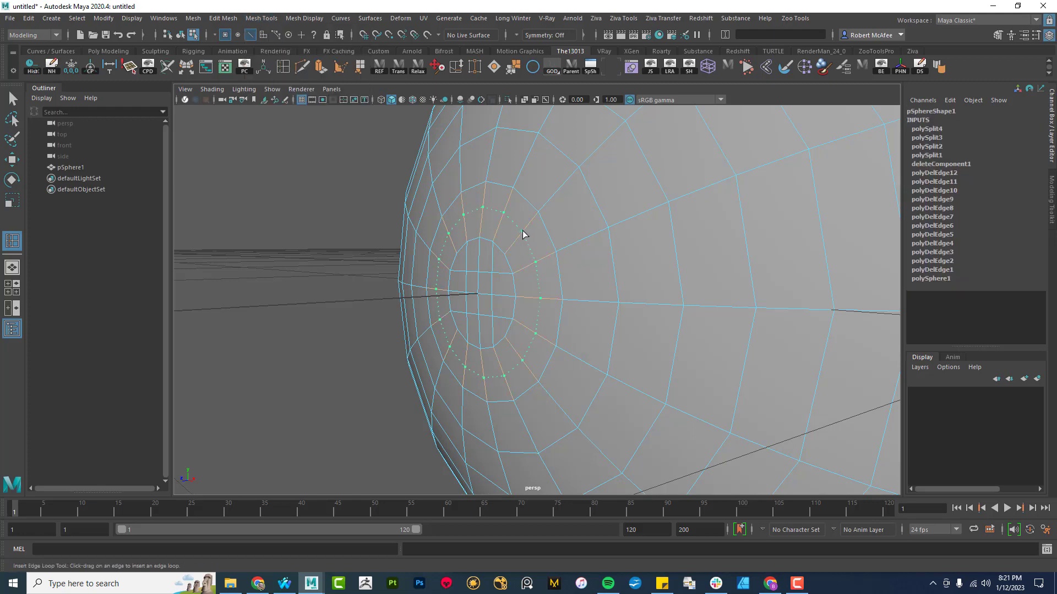
{"action": "left_click", "coordinate": [523, 234]}
- Insert a second edge loop tight against the outside of the innermost ring around the pole's quad grid
{"action": "left_click_drag", "start_coordinate": [531, 192], "coordinate": [473, 243], "text": "alt"}
{"action": "left_click_drag", "start_coordinate": [455, 166], "coordinate": [323, 335], "text": "alt"}
{"action": "left_click_drag", "start_coordinate": [402, 312], "coordinate": [569, 267], "text": "alt"}
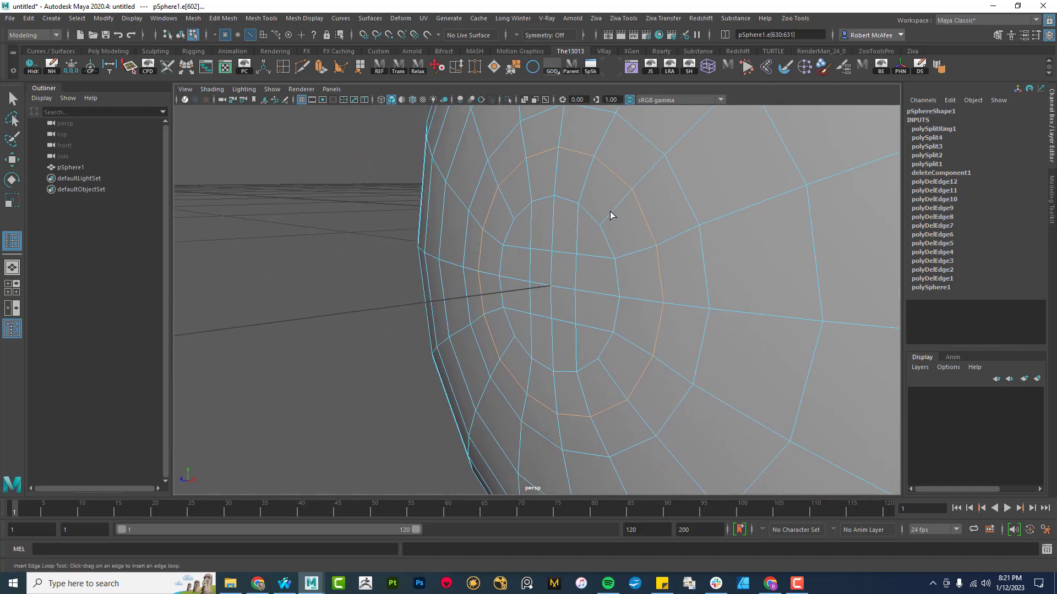
{"action": "left_click", "coordinate": [606, 228]}
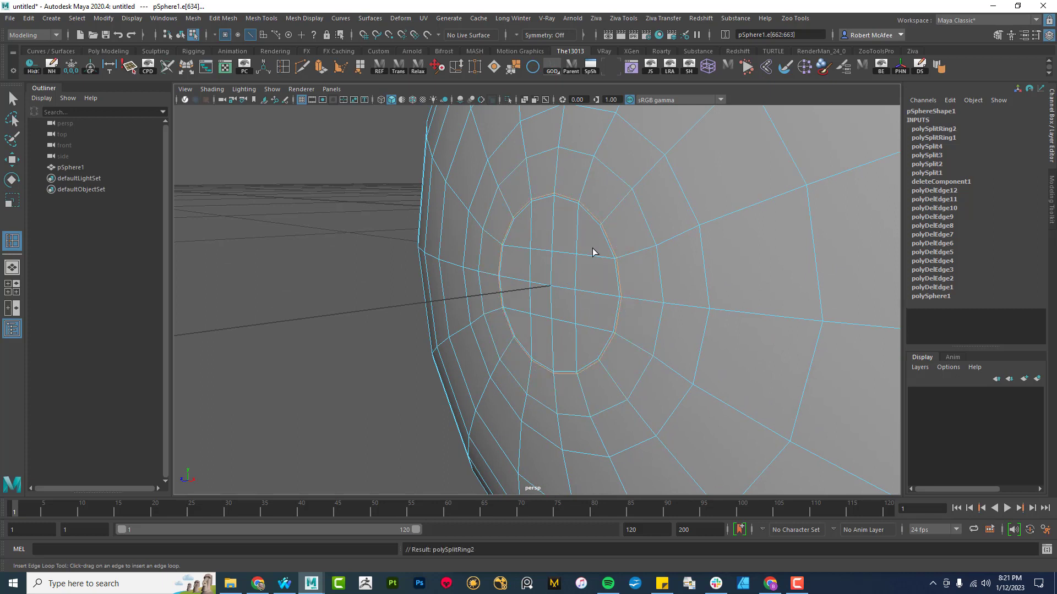
- Select the pole's centre vertex and grow the vertex selection outward to cover the whole quad cap and its innermost ring
{"action": "left_click", "coordinate": [12, 160]}
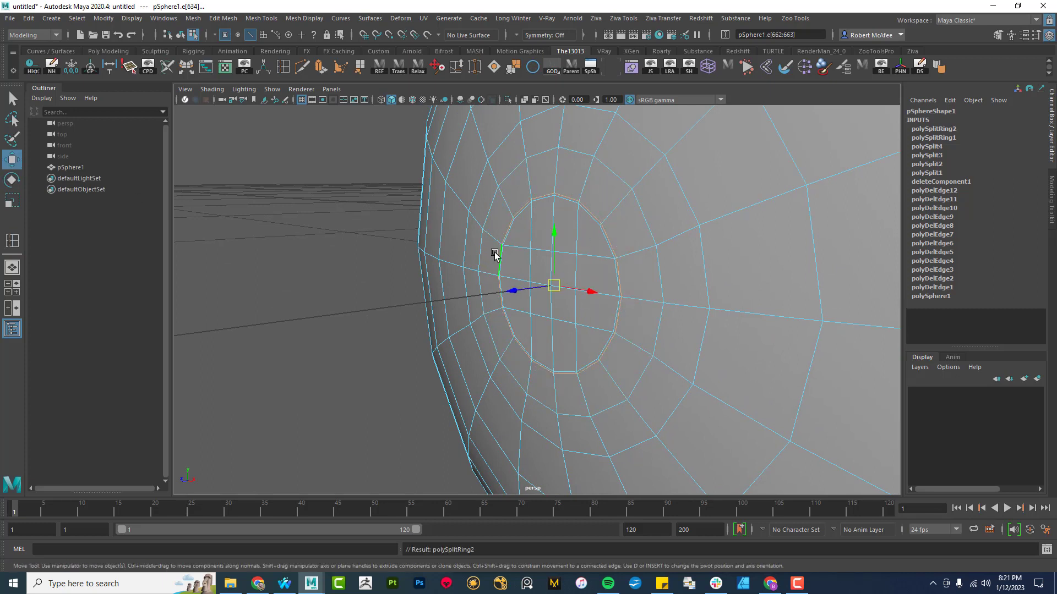
{"action": "right_click_drag", "start_coordinate": [570, 283], "coordinate": [484, 281]}
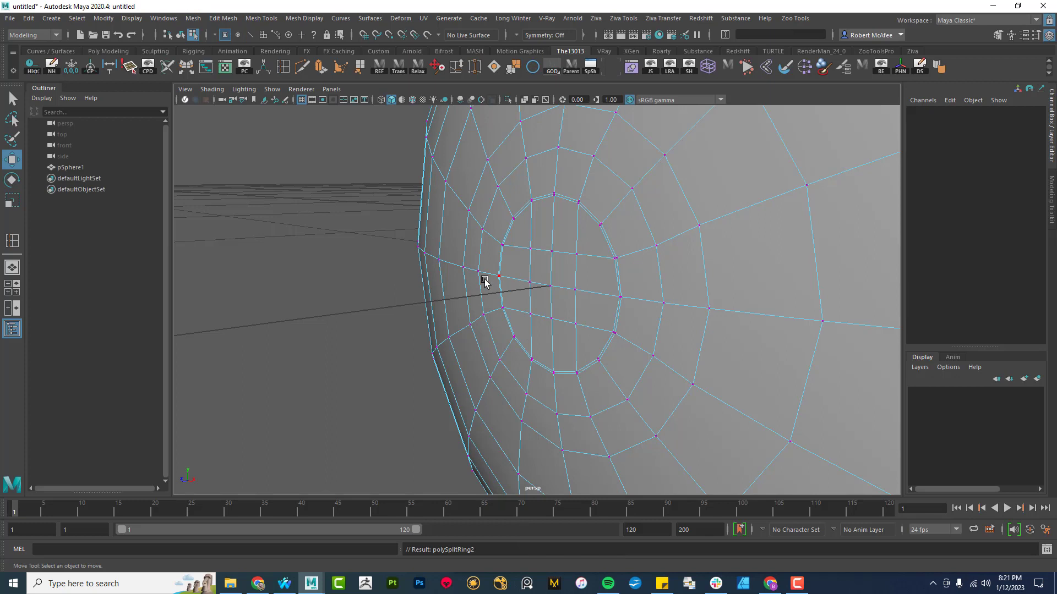
{"action": "left_click", "coordinate": [552, 284]}
{"action": "right_click_drag", "start_coordinate": [553, 285], "coordinate": [610, 264], "text": "shift"}
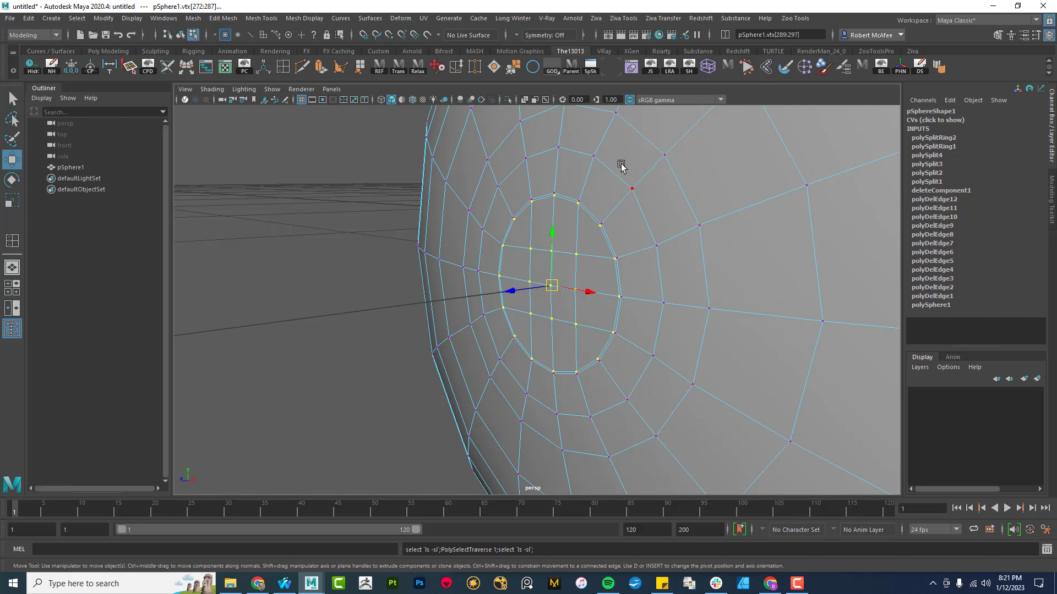
{"action": "left_click", "coordinate": [418, 67]}
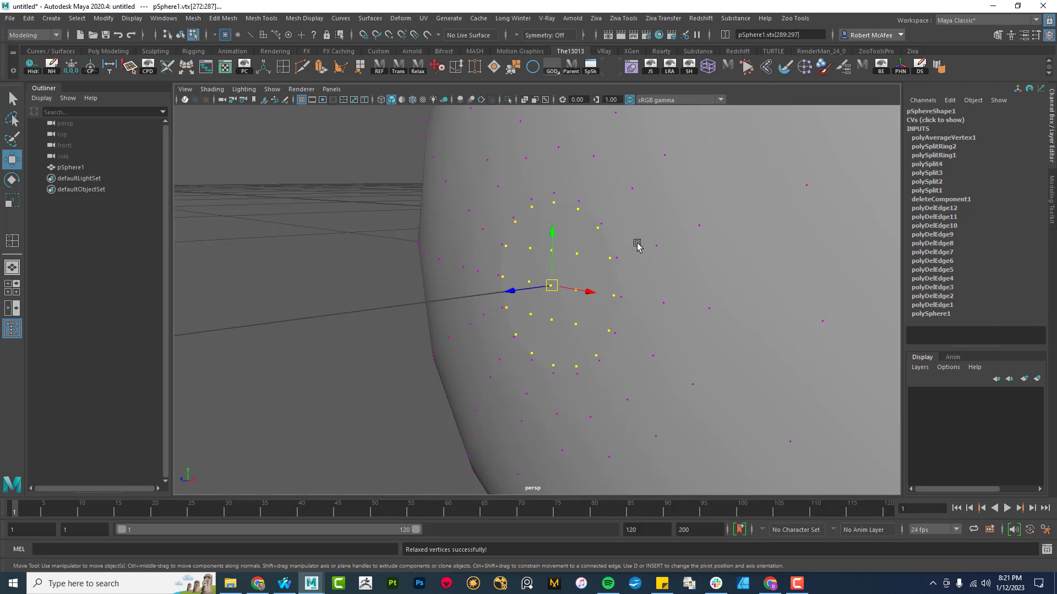
{"action": "key", "text": "ctrl+z"}
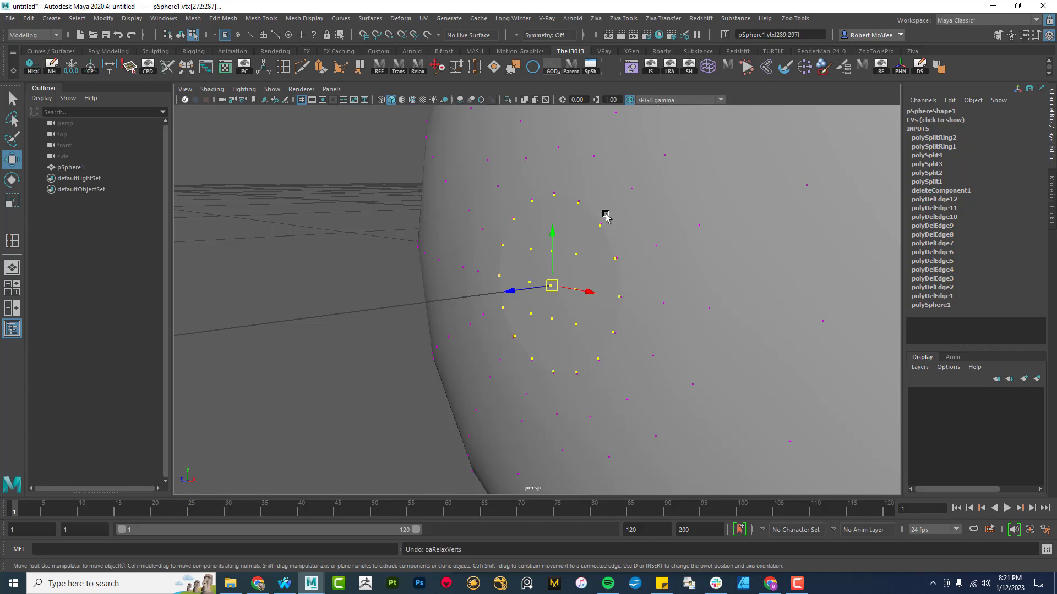
{"action": "right_click_drag", "start_coordinate": [605, 217], "coordinate": [551, 213]}
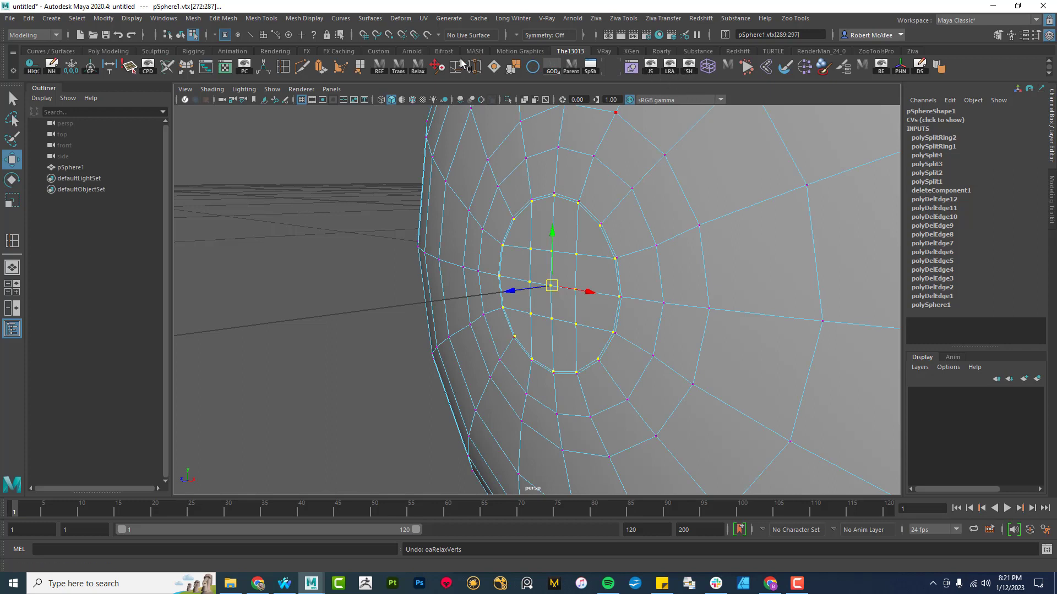
- Relax the selected pole cap vertices by flooding them with the Sculpt Geometry Tool's Relax operation
{"action": "left_click", "coordinate": [369, 19]}
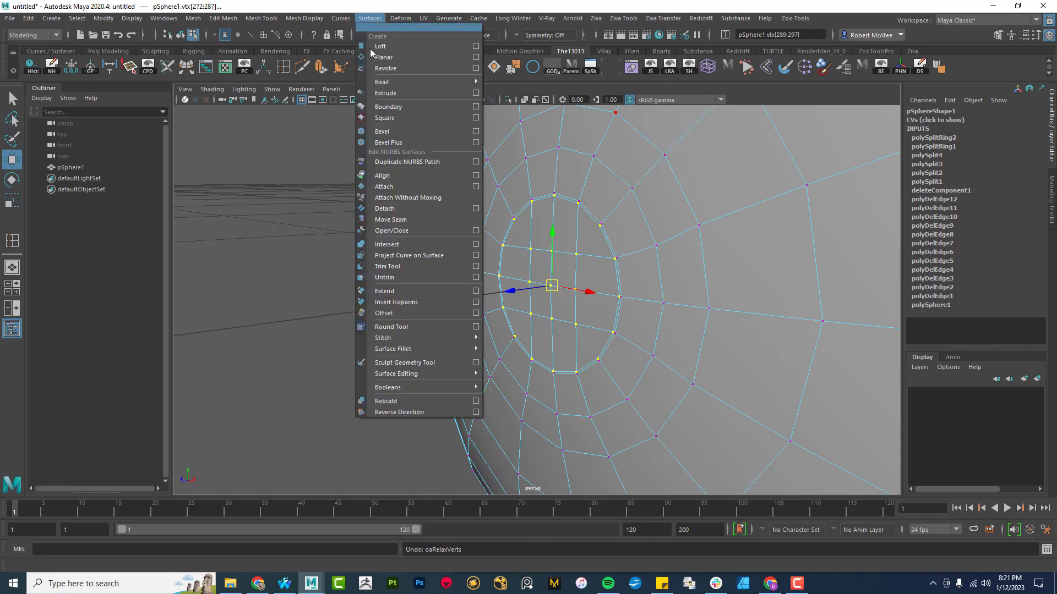
{"action": "left_click", "coordinate": [476, 363]}
{"action": "left_click", "coordinate": [266, 252]}
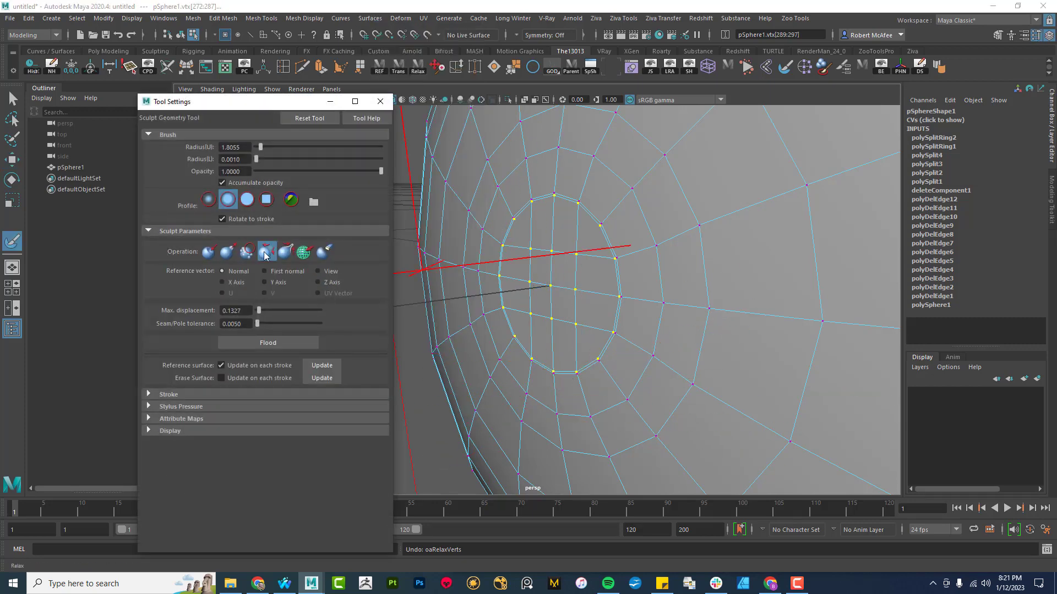
{"action": "left_click", "coordinate": [260, 341]}
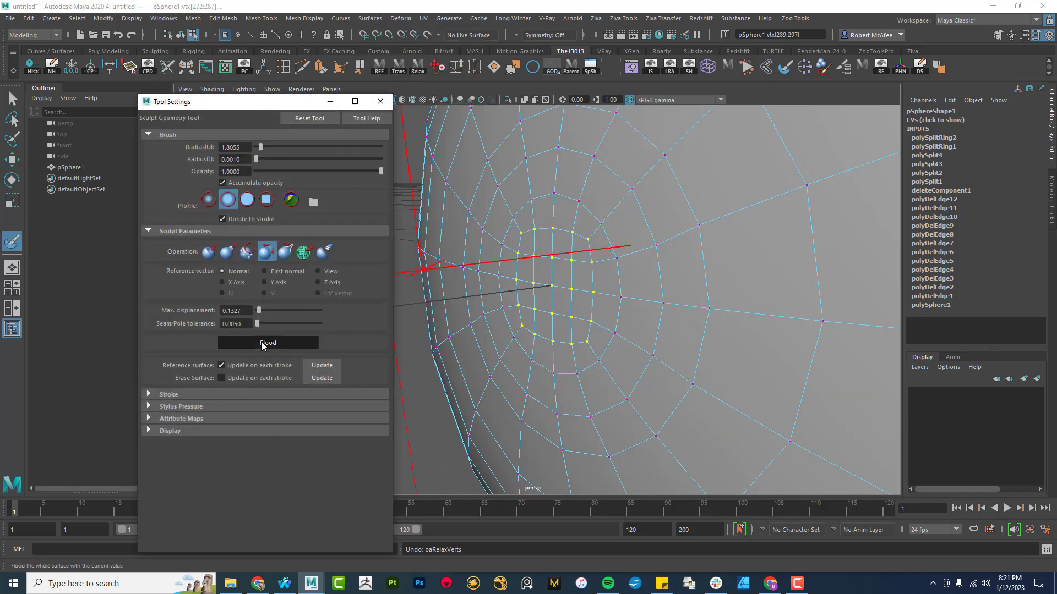
{"action": "scroll", "coordinate": [594, 289], "scroll_direction": "down", "scroll_amount": 8}
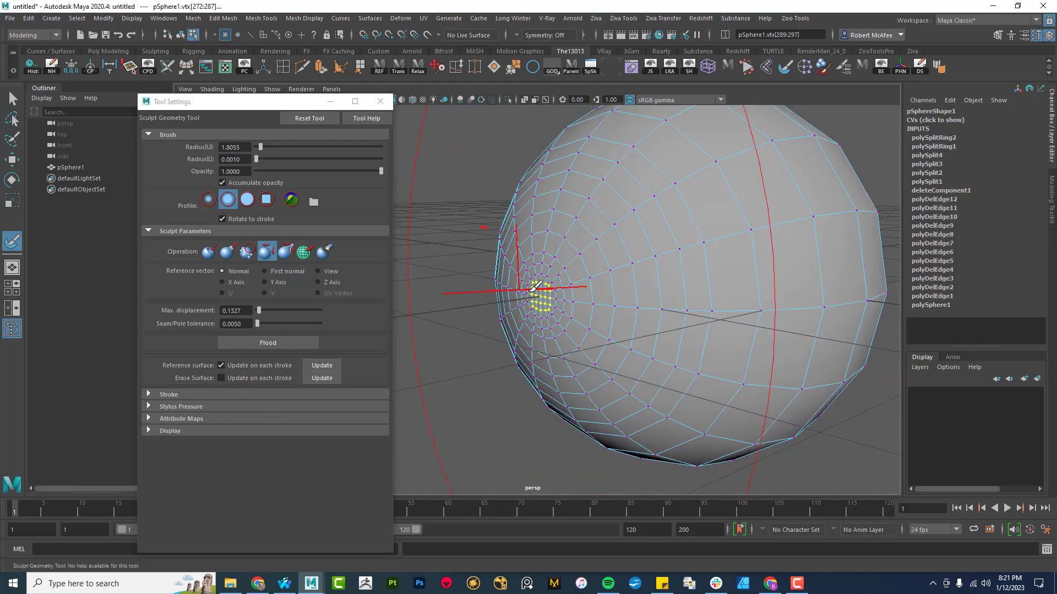
{"action": "left_click", "coordinate": [380, 102]}
- Pull the selected pole cap outward along the sphere's axis using soft selection with a falloff radius of about 0.99, forming the cornea bulge
{"action": "left_click_drag", "start_coordinate": [785, 388], "coordinate": [538, 154], "text": "alt"}
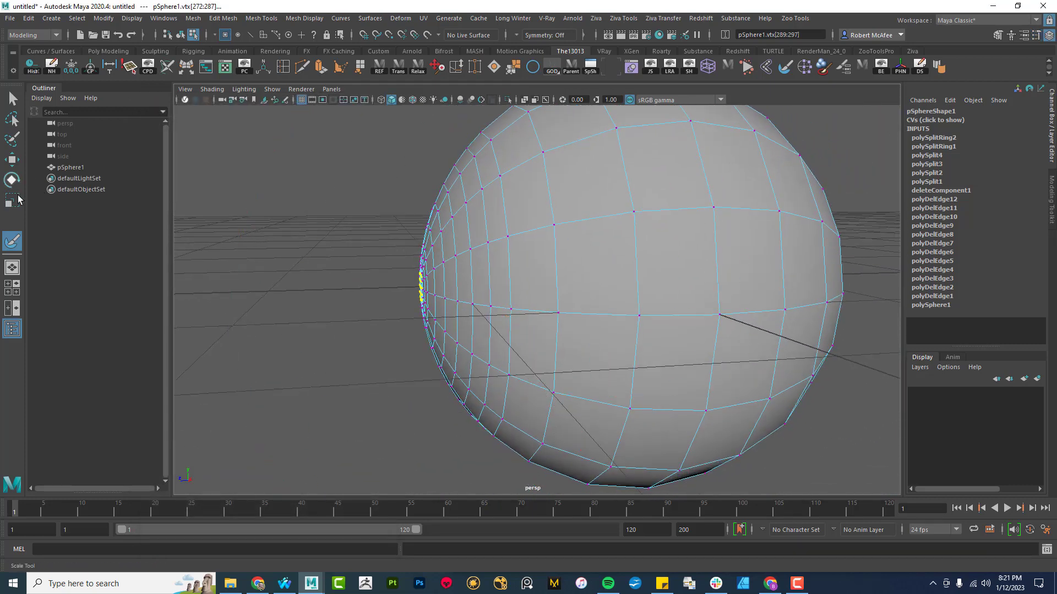
{"action": "left_click_drag", "start_coordinate": [591, 264], "coordinate": [531, 278], "text": "alt"}
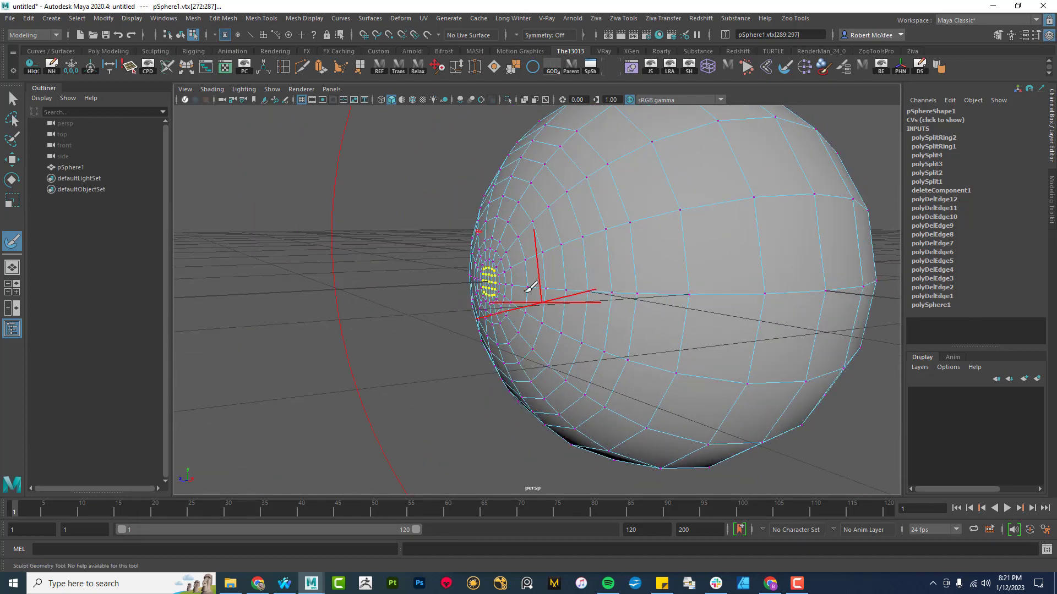
{"action": "left_click", "coordinate": [12, 159]}
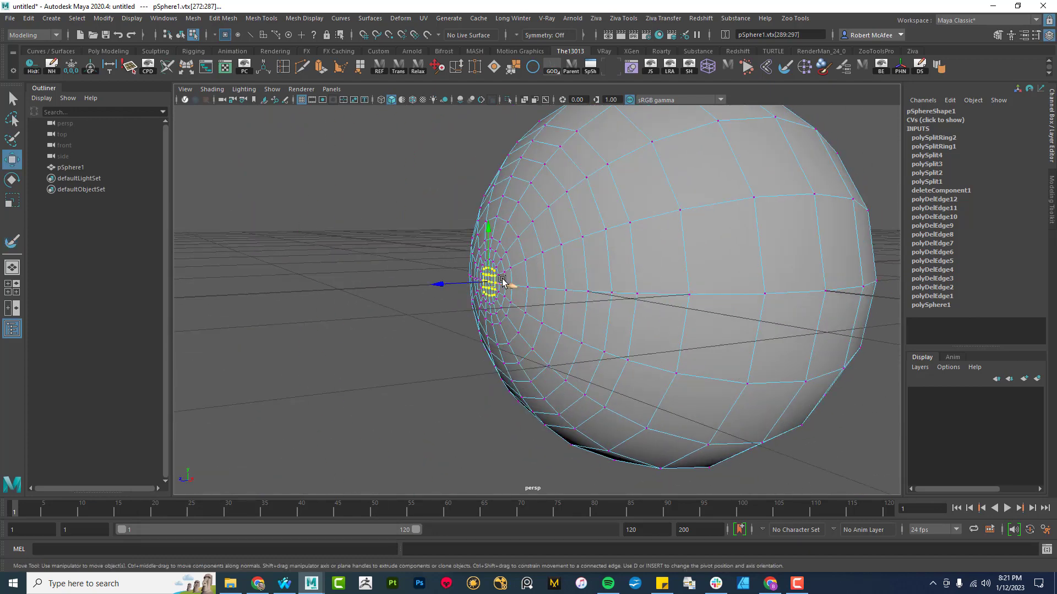
{"action": "key", "text": "b"}
{"action": "middle_click_drag", "start_coordinate": [498, 282], "coordinate": [682, 309]}
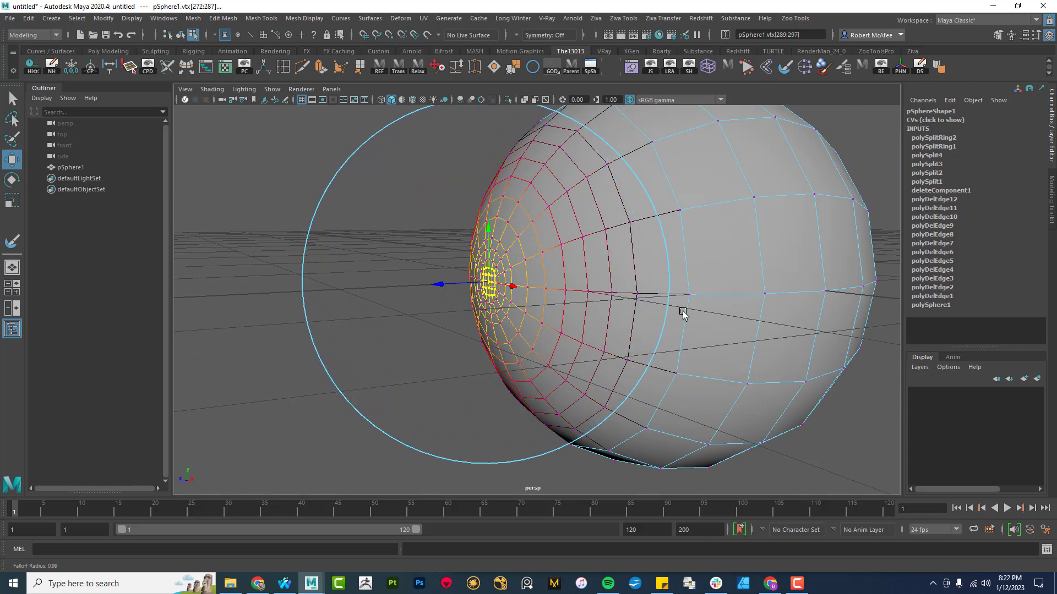
{"action": "left_click_drag", "start_coordinate": [438, 285], "coordinate": [414, 287]}
{"action": "left_click_drag", "start_coordinate": [636, 288], "coordinate": [512, 303], "text": "alt"}
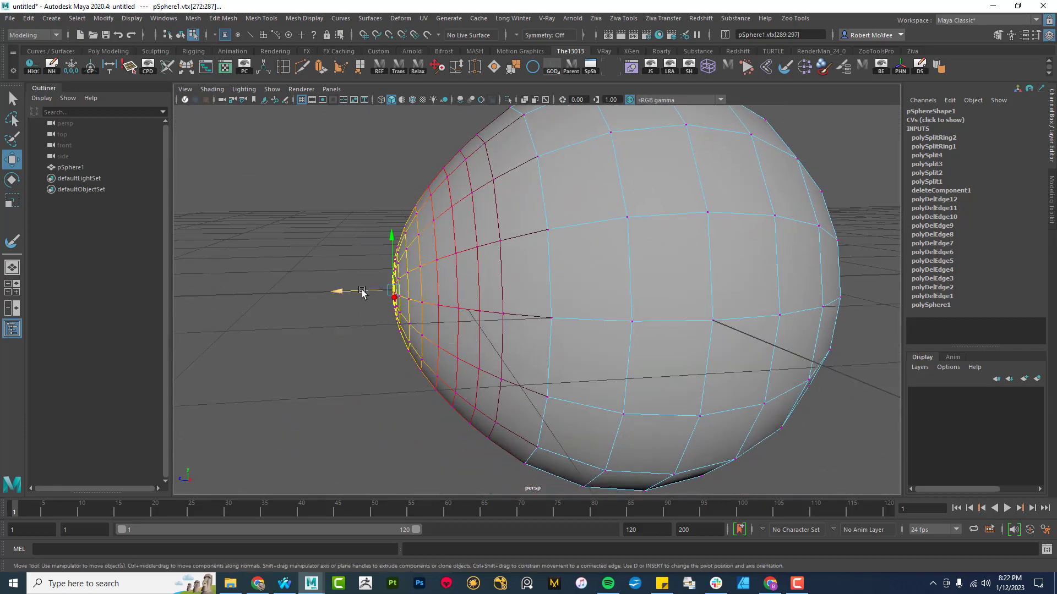
{"action": "left_click_drag", "start_coordinate": [467, 264], "coordinate": [526, 309], "text": "alt"}
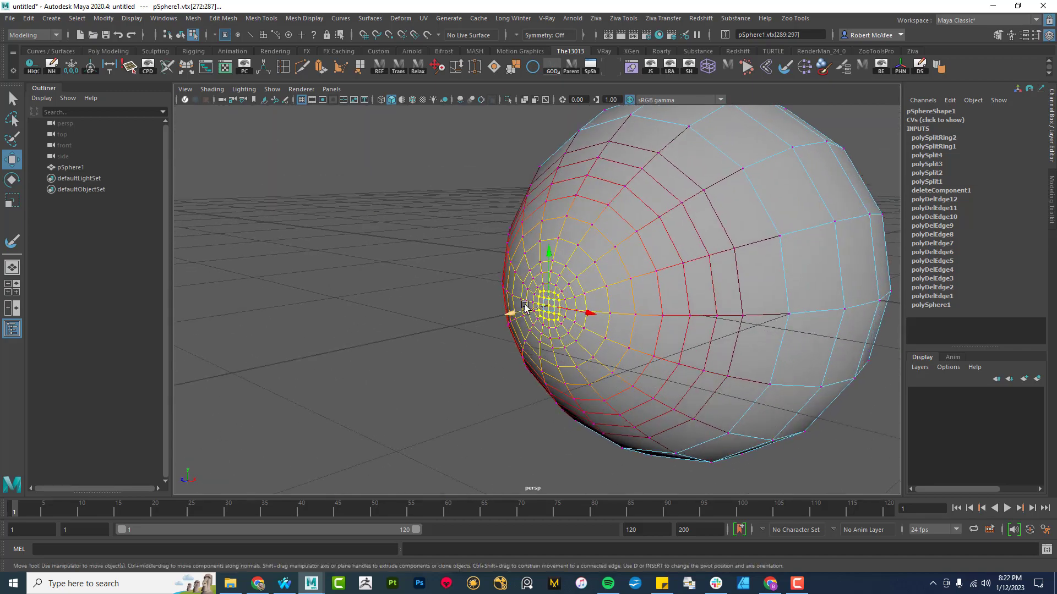
{"action": "left_click_drag", "start_coordinate": [609, 302], "coordinate": [624, 245], "text": "alt"}
{"action": "right_click_drag", "start_coordinate": [623, 245], "coordinate": [672, 227]}
{"action": "left_click_drag", "start_coordinate": [684, 286], "coordinate": [578, 286], "text": "alt"}
{"action": "left_click_drag", "start_coordinate": [528, 314], "coordinate": [537, 315]}
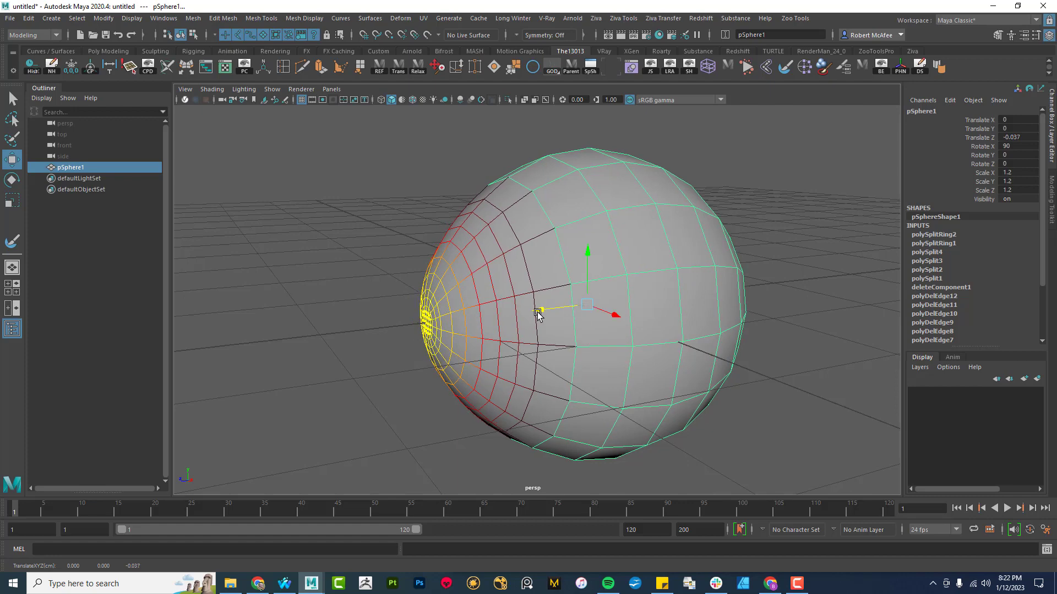
{"action": "key", "text": "ctrl+z"}
{"action": "key", "text": "ctrl+z"}
- Fine-tune the soft-selected cornea bulge along the sphere's axis and return to object mode
{"action": "left_click_drag", "start_coordinate": [367, 333], "coordinate": [441, 315]}
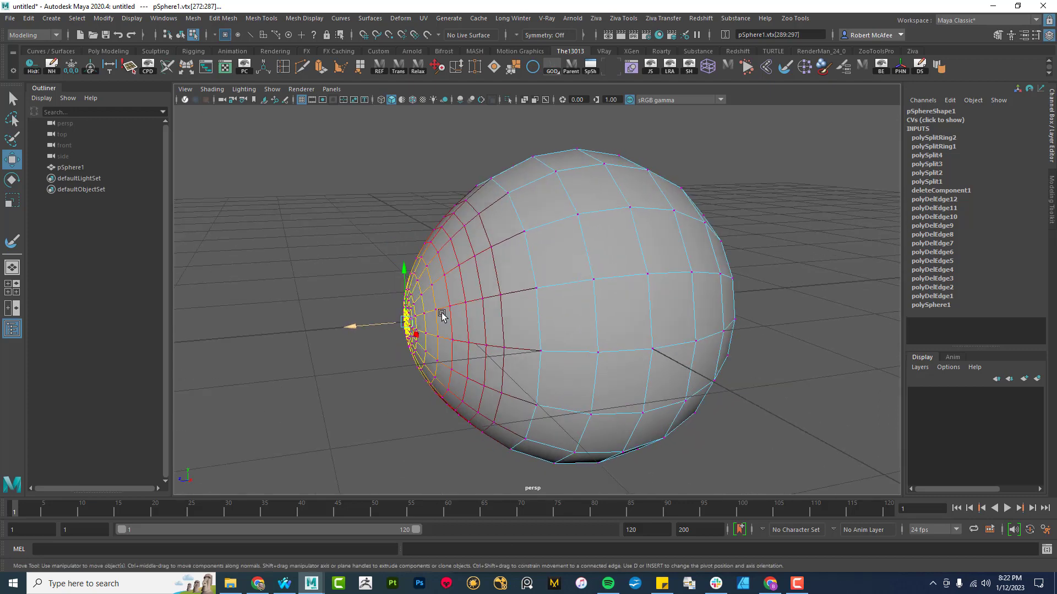
{"action": "right_click_drag", "start_coordinate": [442, 315], "coordinate": [526, 253]}
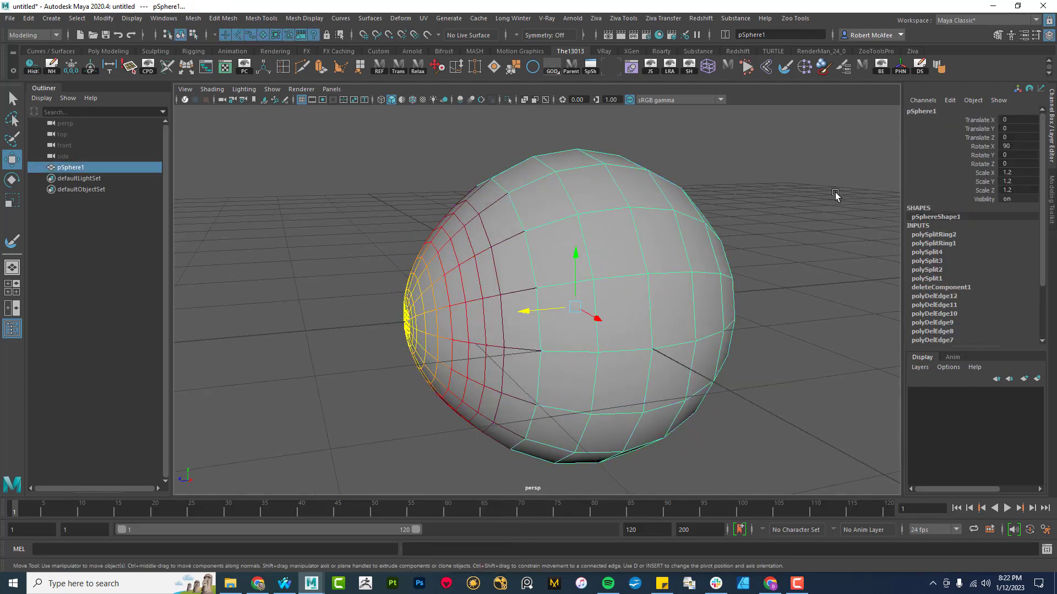
- Examine the bulged eyeball in smooth mesh preview from several angles, comparing it with the unsmoothed display
{"action": "key", "text": "3"}
{"action": "left_click", "coordinate": [786, 235]}
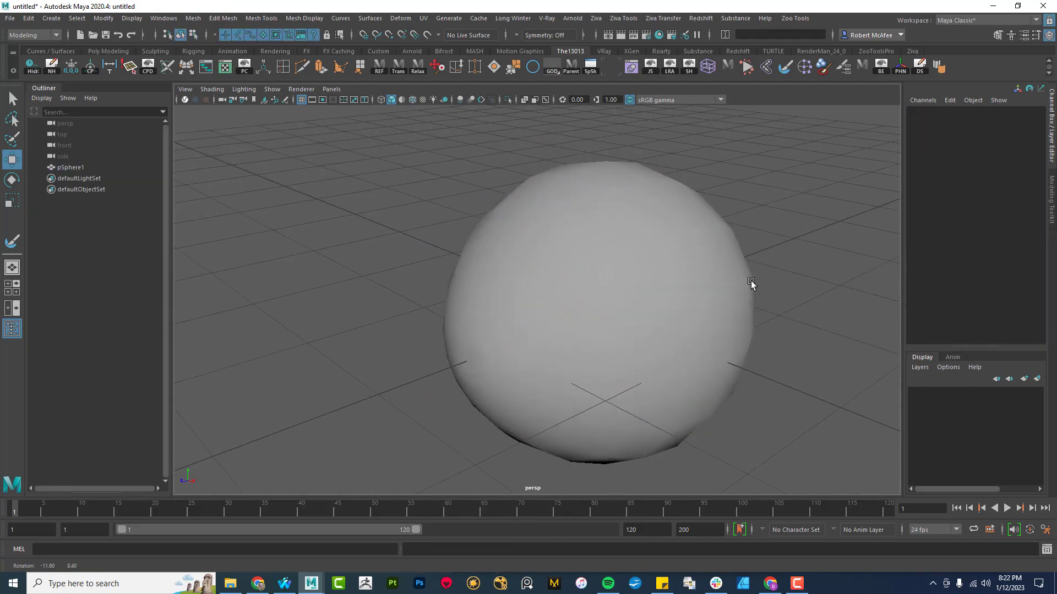
{"action": "left_click", "coordinate": [658, 212]}
{"action": "key", "text": "1"}
{"action": "left_click_drag", "start_coordinate": [658, 212], "coordinate": [571, 318], "text": "alt"}
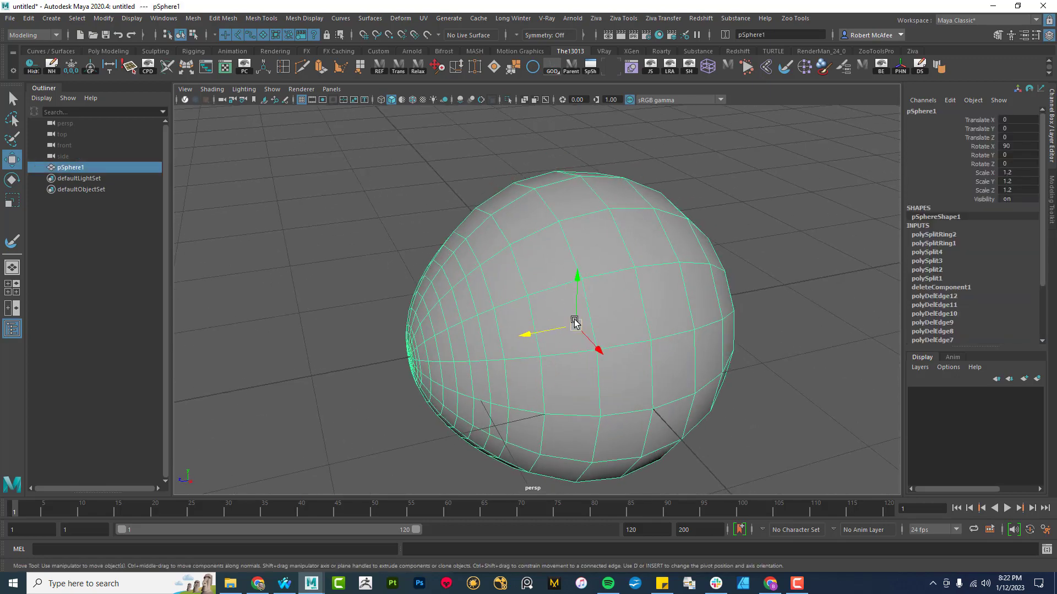
{"action": "key", "text": "3"}
{"action": "left_click_drag", "start_coordinate": [611, 262], "coordinate": [639, 255], "text": "alt"}
{"action": "key", "text": "1"}
{"action": "left_click_drag", "start_coordinate": [684, 323], "coordinate": [666, 328], "text": "alt"}
- Delete the eyeball mesh's construction history
{"action": "key", "text": "alt+shift+d"}
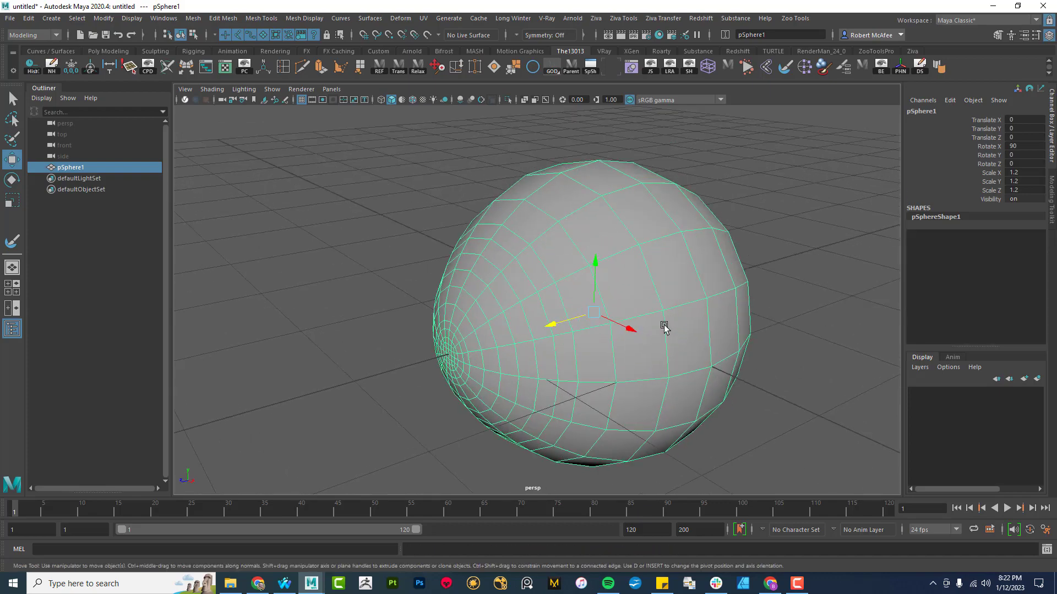
{"action": "right_click_drag", "start_coordinate": [703, 327], "coordinate": [607, 325], "text": "alt"}
{"action": "left_click_drag", "start_coordinate": [608, 326], "coordinate": [680, 269], "text": "alt"}
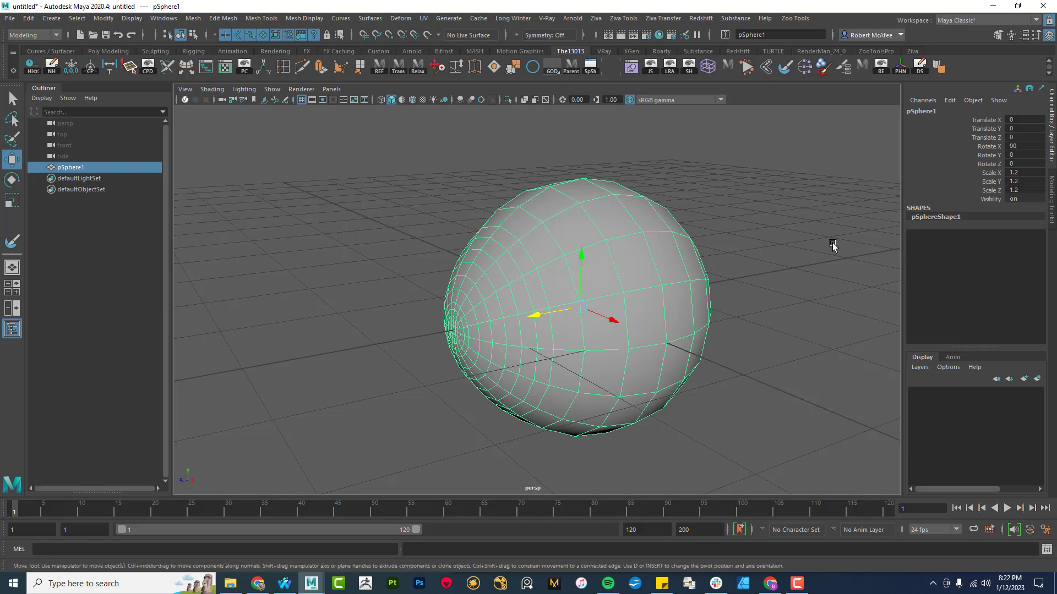
- Rename the sphere to cornea and freeze its transformations
{"action": "left_click", "coordinate": [930, 111]}
{"action": "type", "text": "d"}
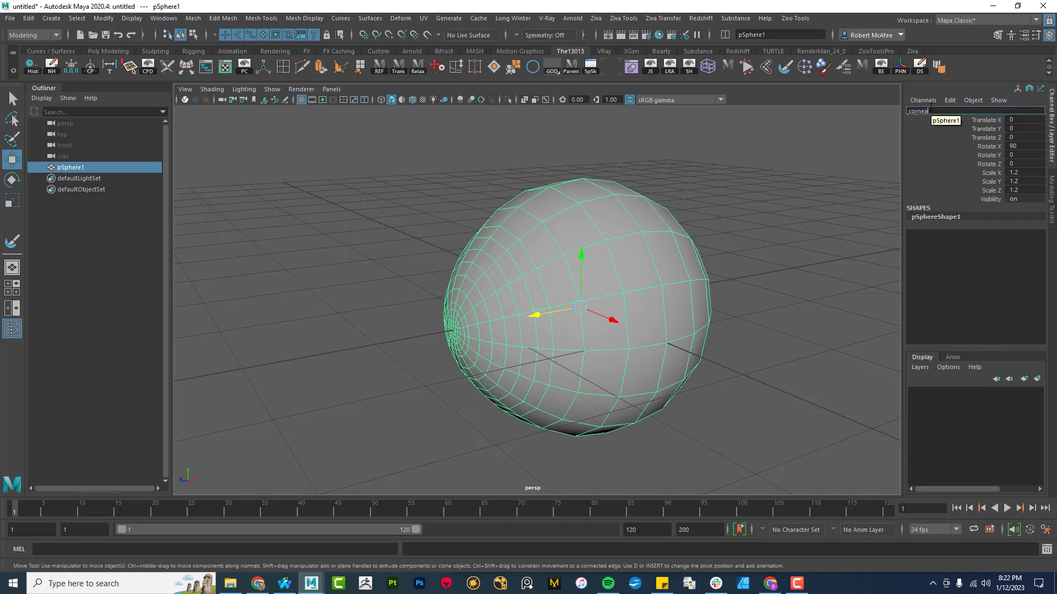
{"action": "key", "text": "Return"}
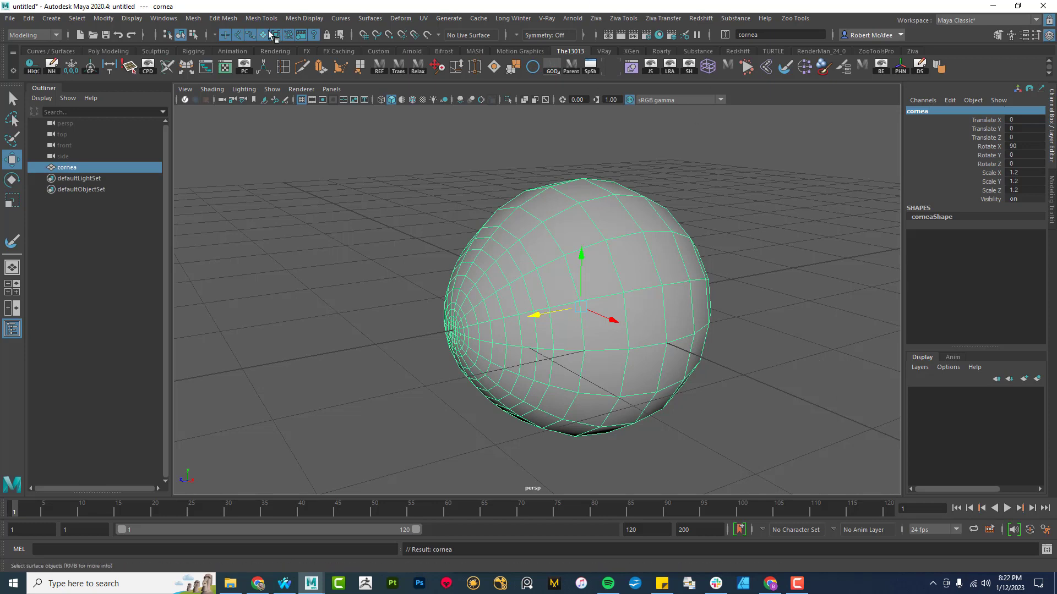
{"action": "left_click", "coordinate": [71, 66]}
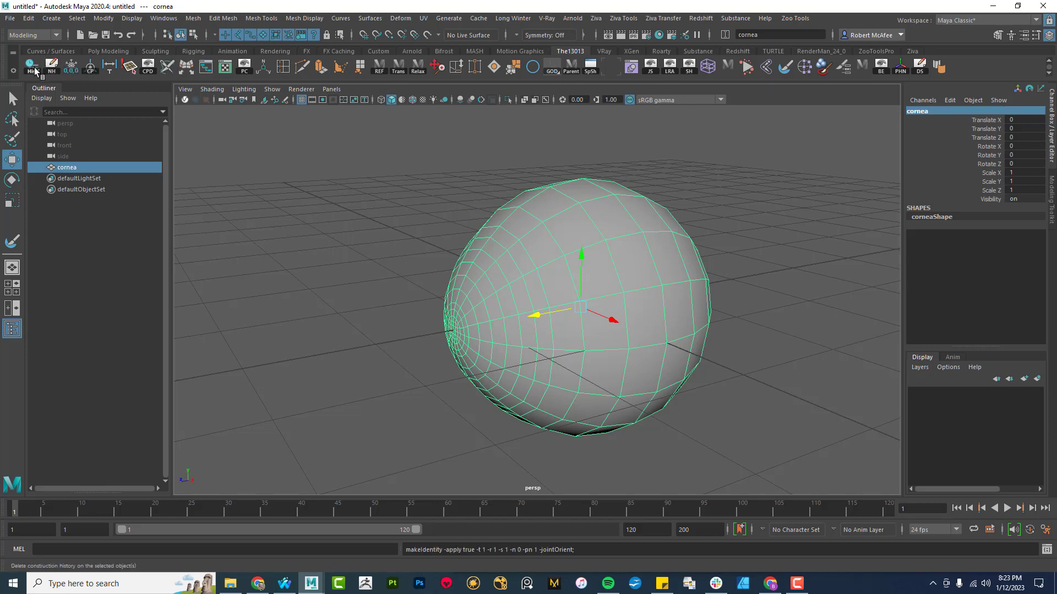
- Save the scene as Eye_01_cornea in the project's scenes folder
{"action": "left_click", "coordinate": [10, 18]}
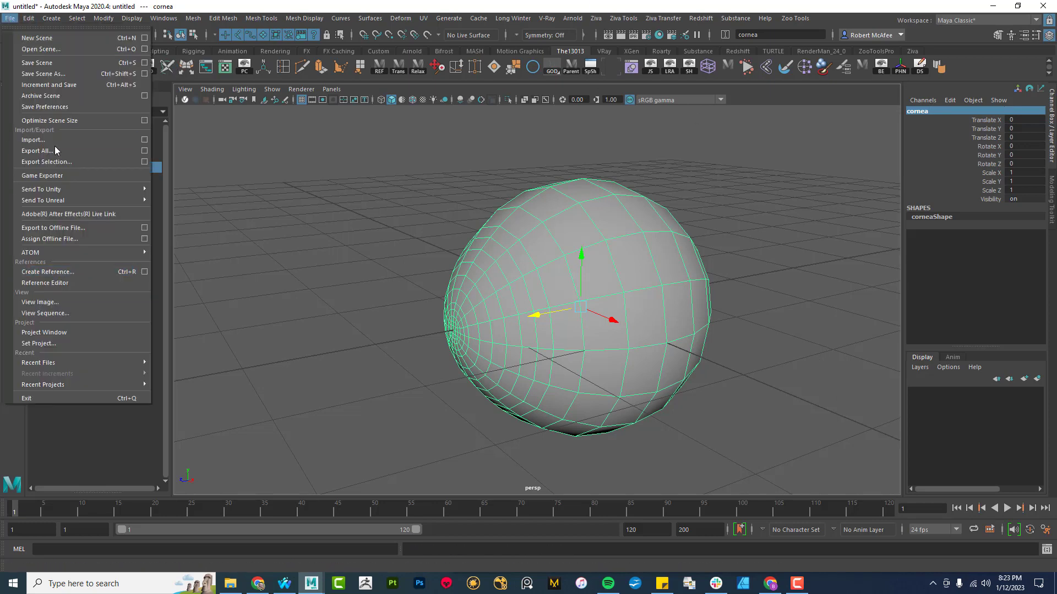
{"action": "left_click", "coordinate": [62, 74]}
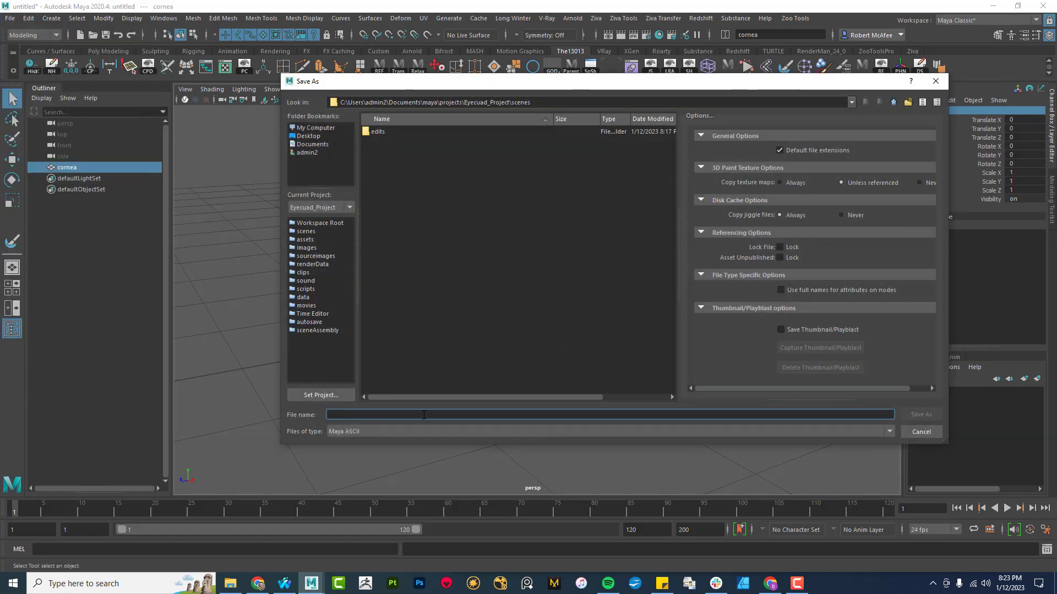
{"action": "type", "text": "Eye_01_corn"}
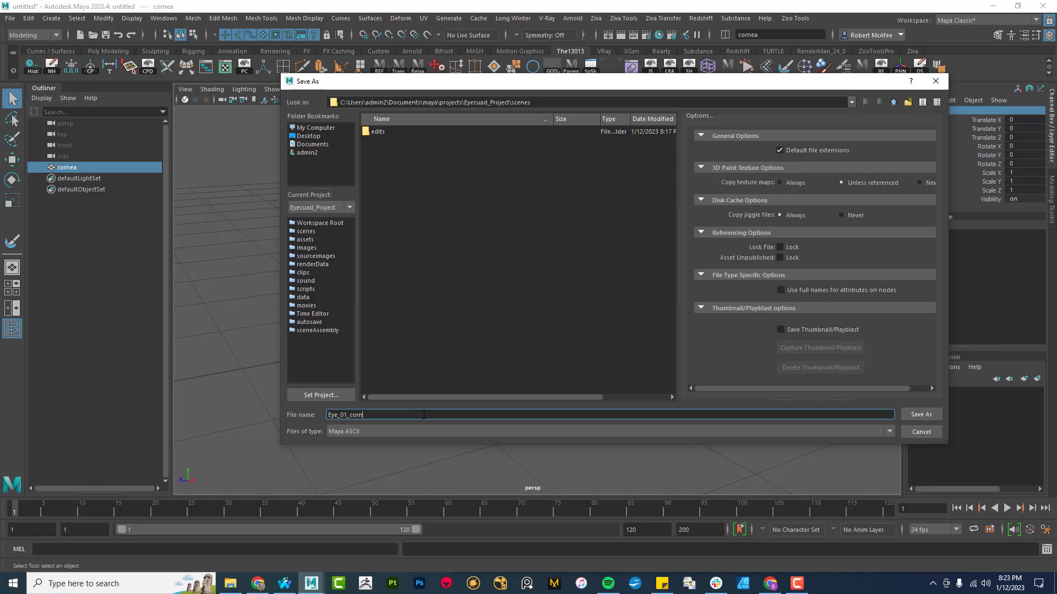
{"action": "type", "text": "a"}
{"action": "key", "text": "Return"}
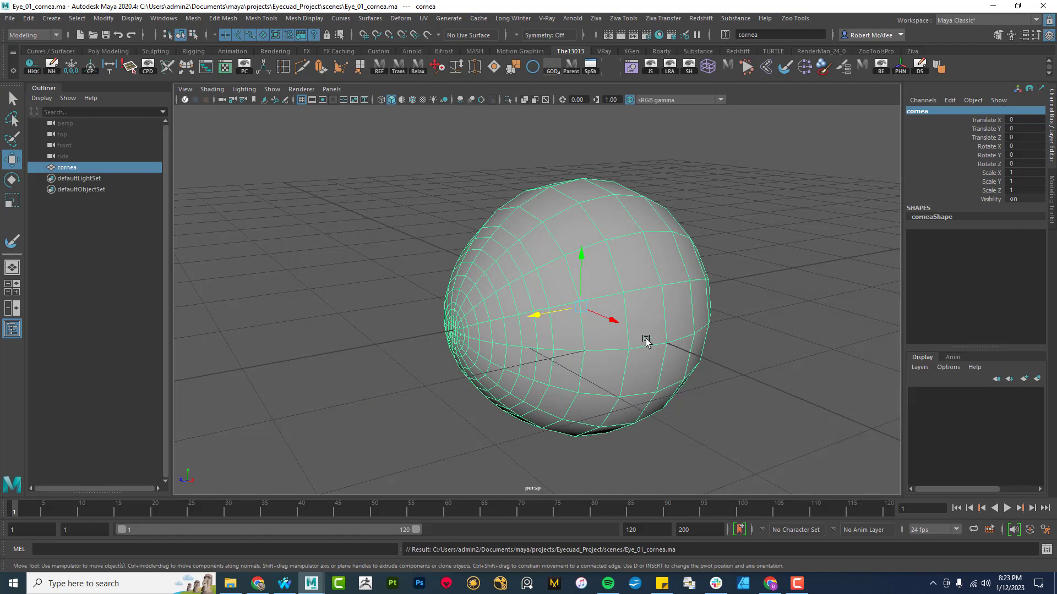
- Open the UV Editor for the cornea mesh and shrink its window so the eyeball stays visible beside it
{"action": "left_click_drag", "start_coordinate": [646, 341], "coordinate": [616, 345], "text": "alt"}
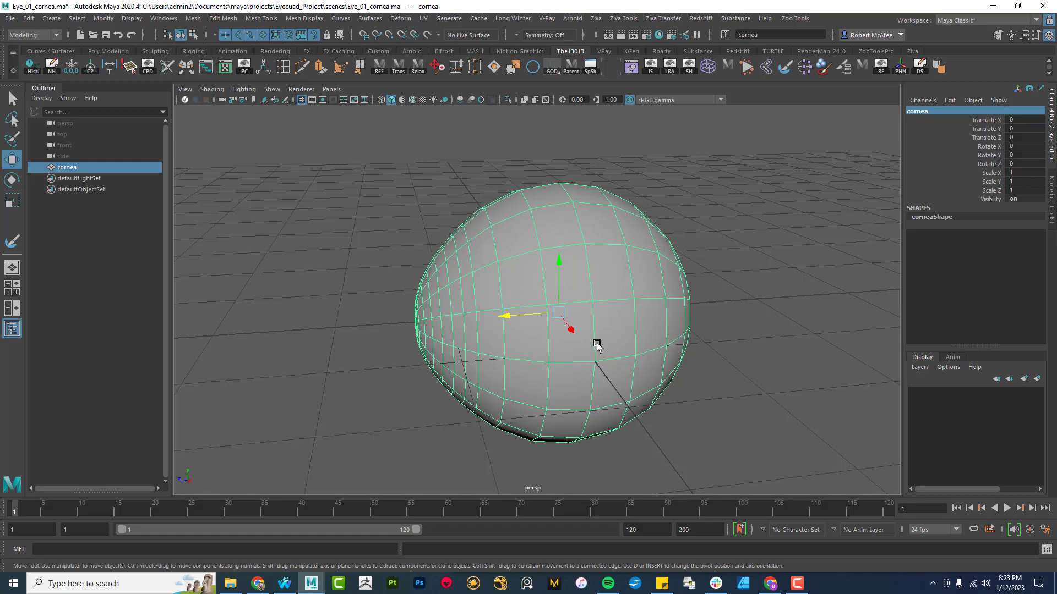
{"action": "left_click_drag", "start_coordinate": [584, 343], "coordinate": [634, 374], "text": "alt"}
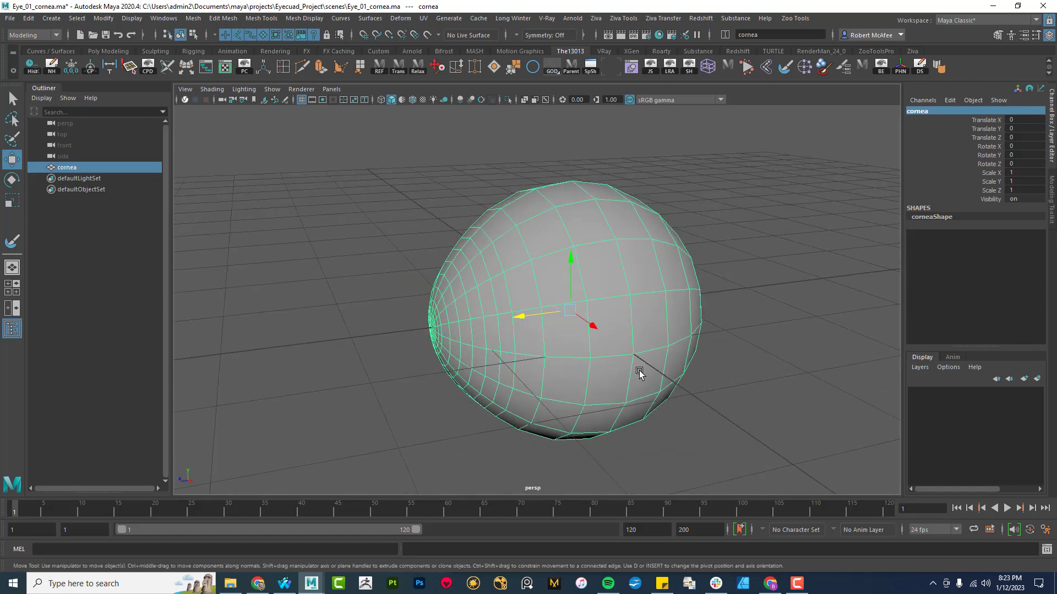
{"action": "left_click", "coordinate": [225, 67]}
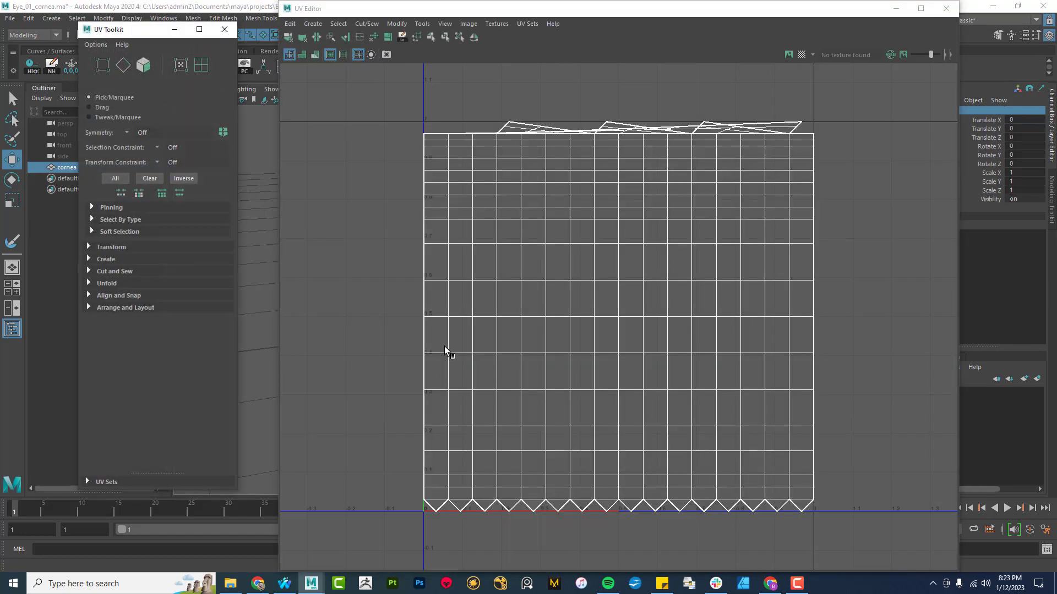
{"action": "left_click_drag", "start_coordinate": [282, 8], "coordinate": [402, 69]}
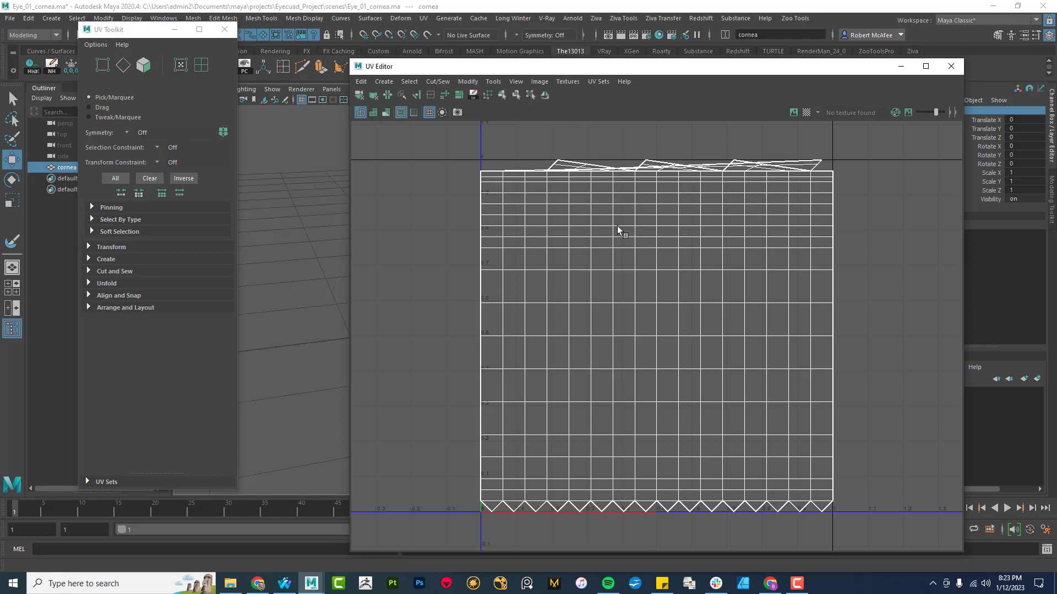
{"action": "left_click_drag", "start_coordinate": [507, 73], "coordinate": [542, 44]}
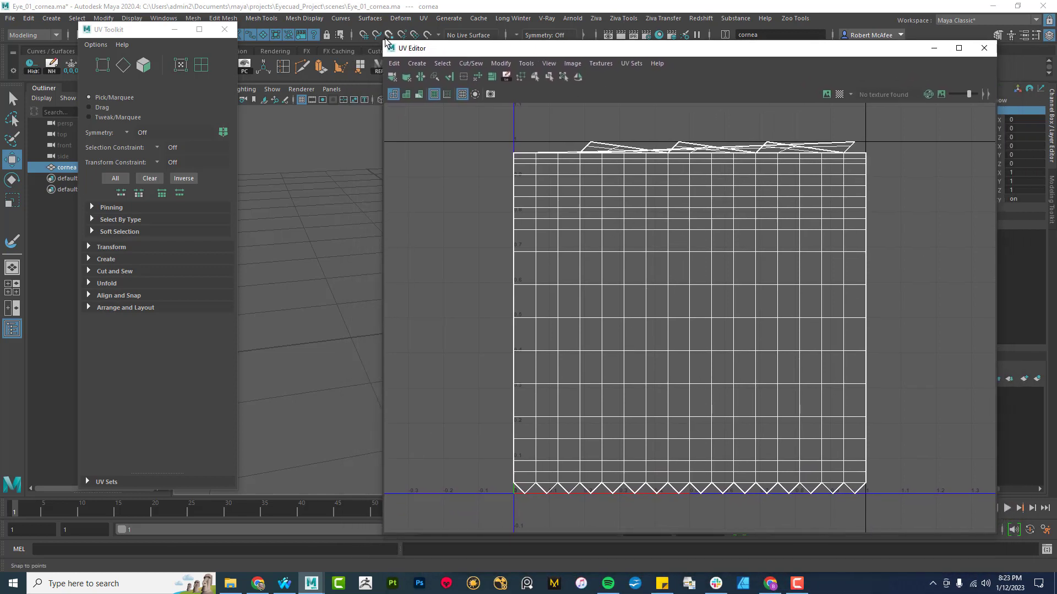
{"action": "left_click_drag", "start_coordinate": [385, 38], "coordinate": [554, 129]}
- Project new UVs onto the cornea with Camera-based mapping from a side-on view of the eyeball
{"action": "left_click_drag", "start_coordinate": [474, 293], "coordinate": [347, 259], "text": "alt"}
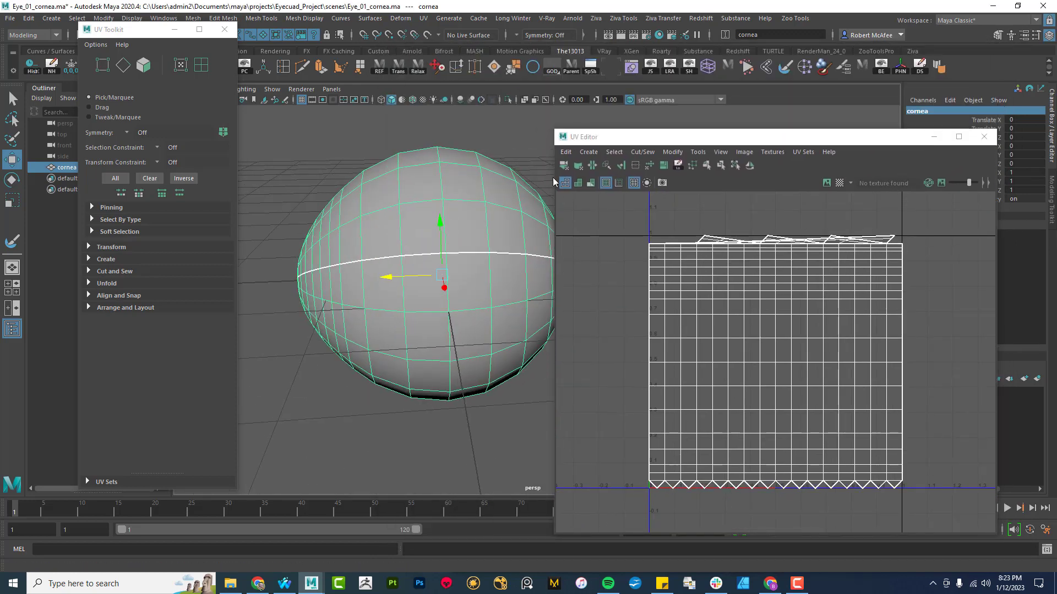
{"action": "left_click", "coordinate": [590, 153]}
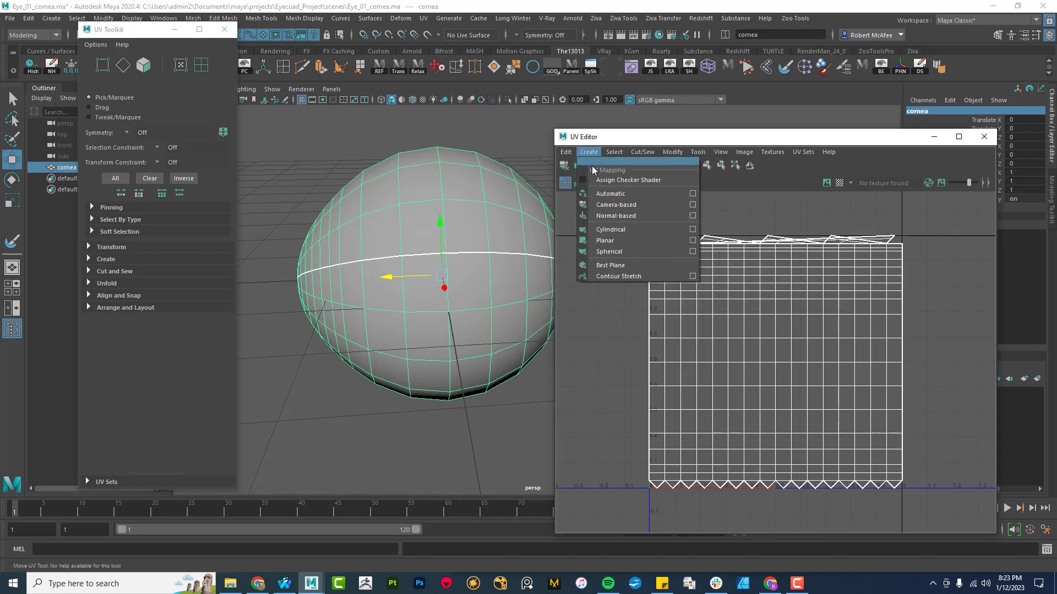
{"action": "left_click", "coordinate": [613, 206]}
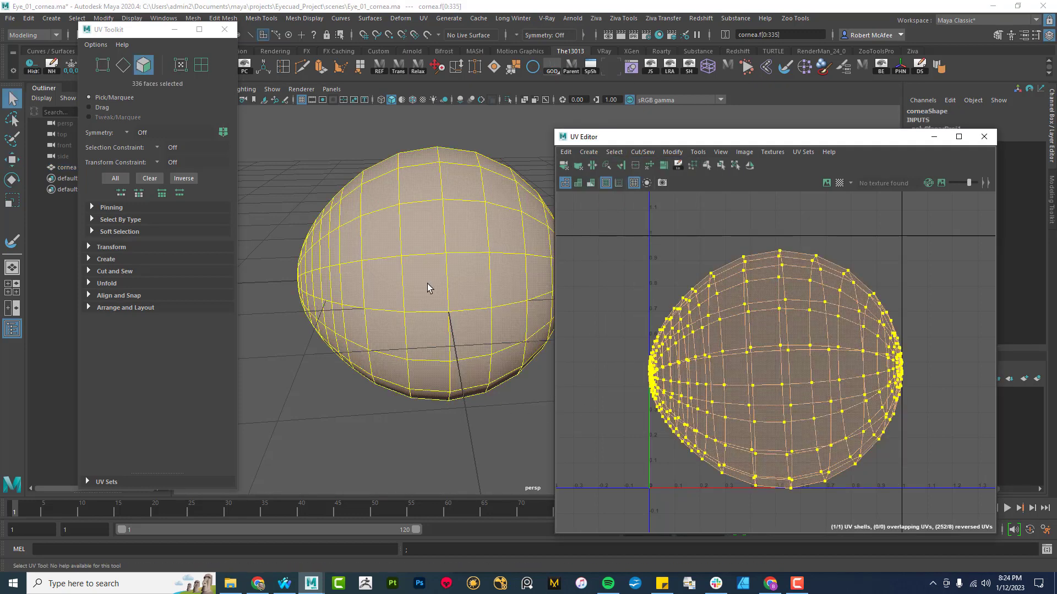
- Cut the cornea's UVs along the full vertical edge loop just behind the middle of the eyeball
{"action": "left_click_drag", "start_coordinate": [427, 283], "coordinate": [434, 265], "text": "alt"}
{"action": "right_click", "coordinate": [451, 226]}
{"action": "left_click", "coordinate": [451, 194]}
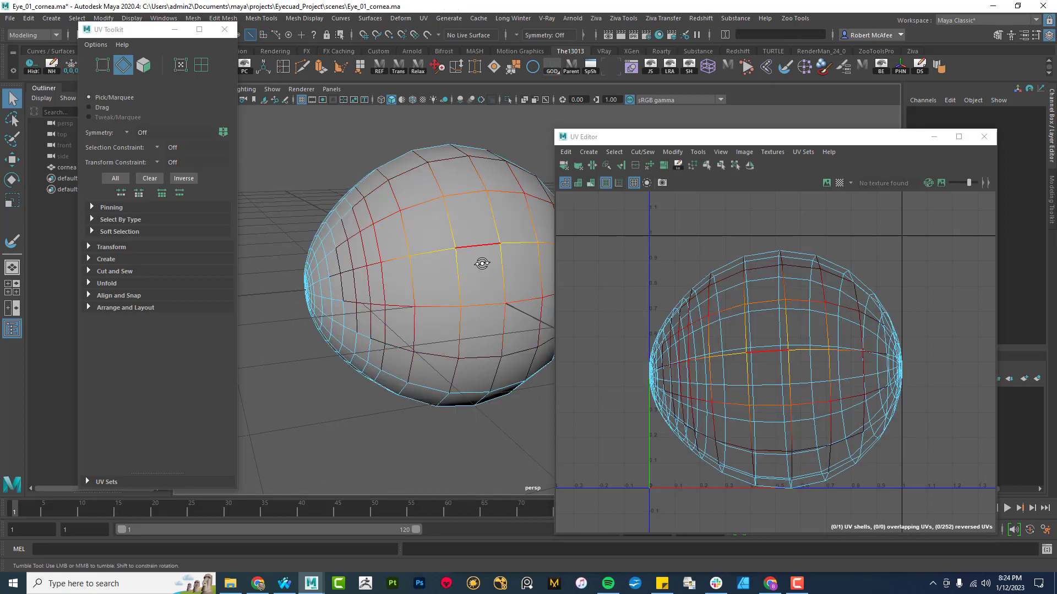
{"action": "double_click", "coordinate": [471, 248]}
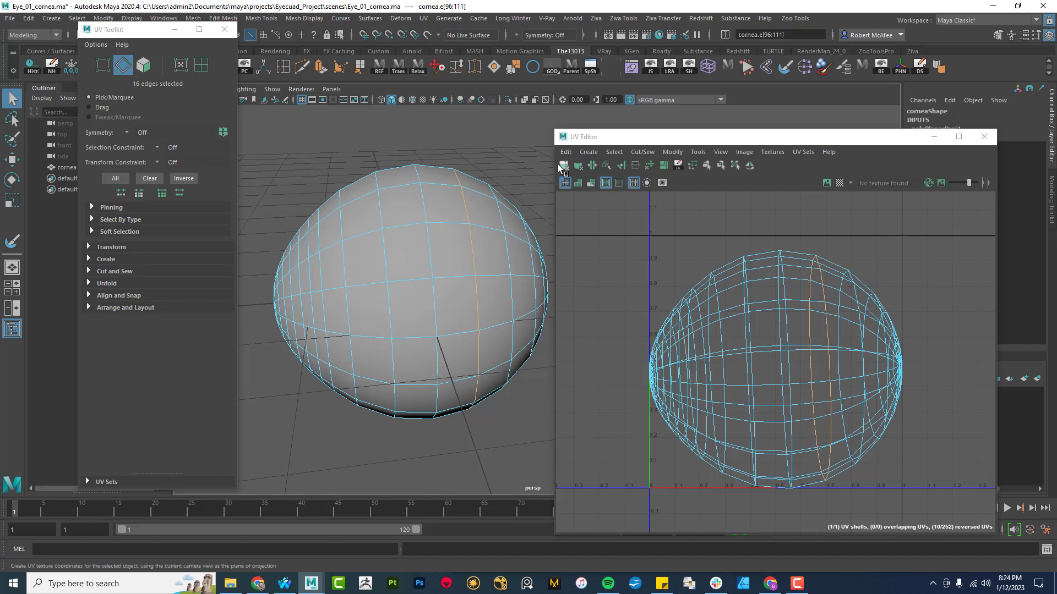
{"action": "left_click", "coordinate": [639, 152]}
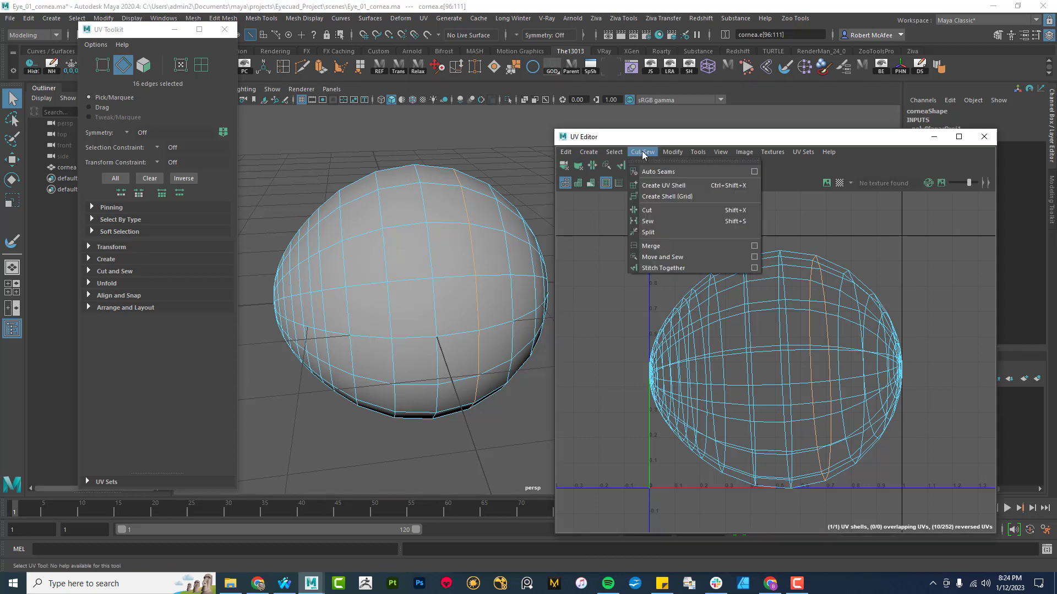
{"action": "left_click", "coordinate": [647, 210]}
{"action": "key", "text": "w"}
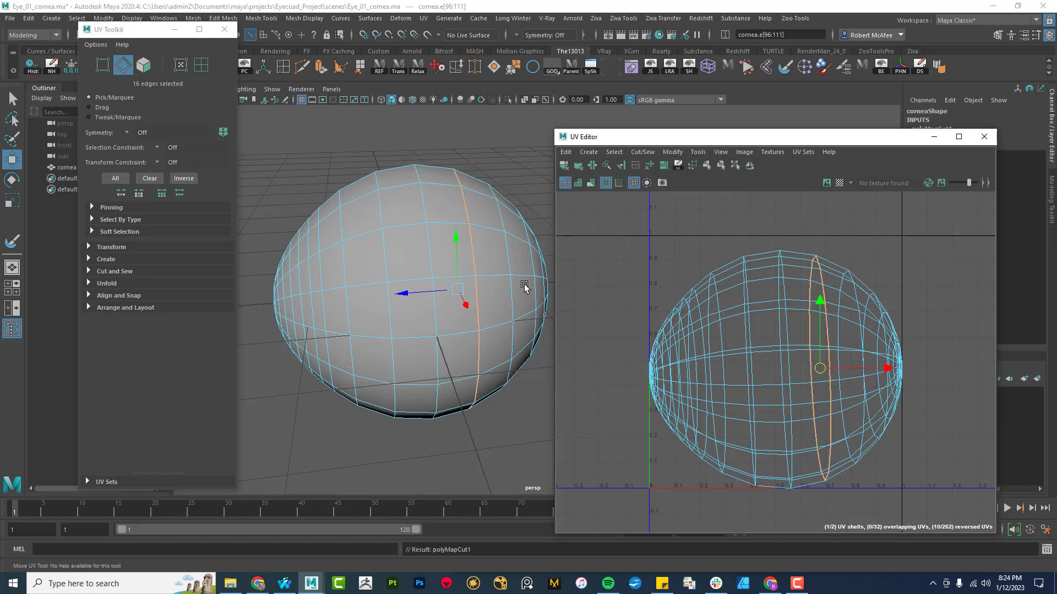
- Unfold all of the cornea's UVs and lay out the two resulting shells within the UV tile
{"action": "left_click_drag", "start_coordinate": [460, 311], "coordinate": [406, 271], "text": "alt"}
{"action": "right_click_drag", "start_coordinate": [394, 218], "coordinate": [430, 207]}
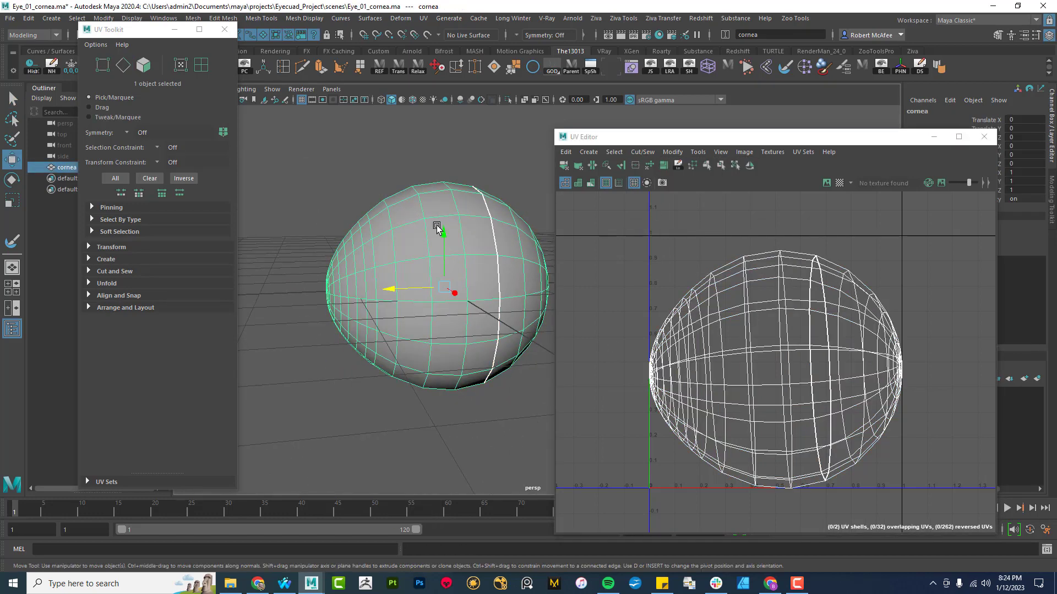
{"action": "right_click_drag", "start_coordinate": [757, 309], "coordinate": [696, 253]}
{"action": "left_click_drag", "start_coordinate": [618, 207], "coordinate": [905, 498]}
{"action": "left_click", "coordinate": [671, 152]}
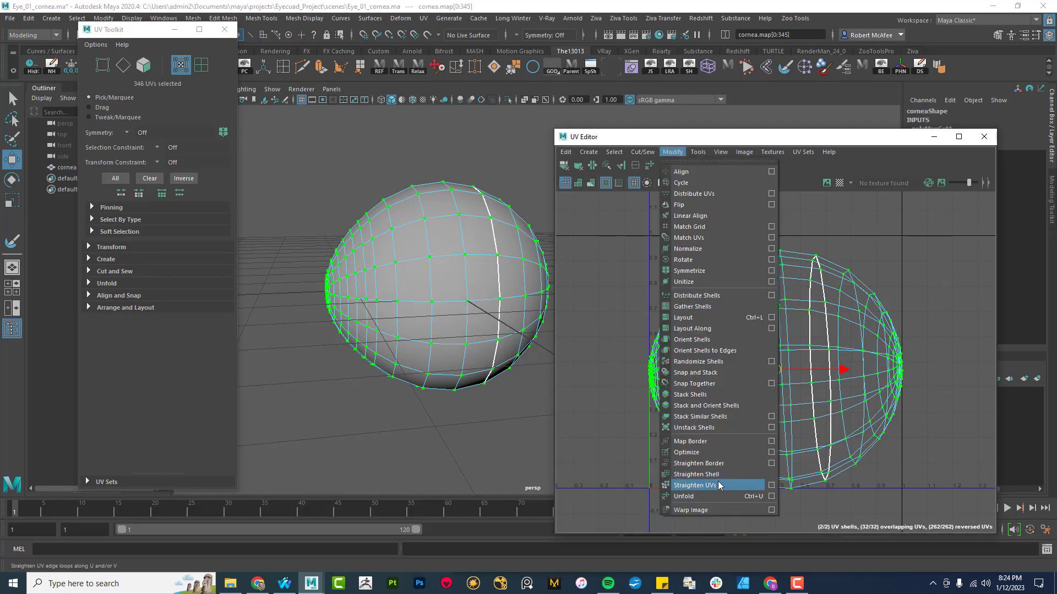
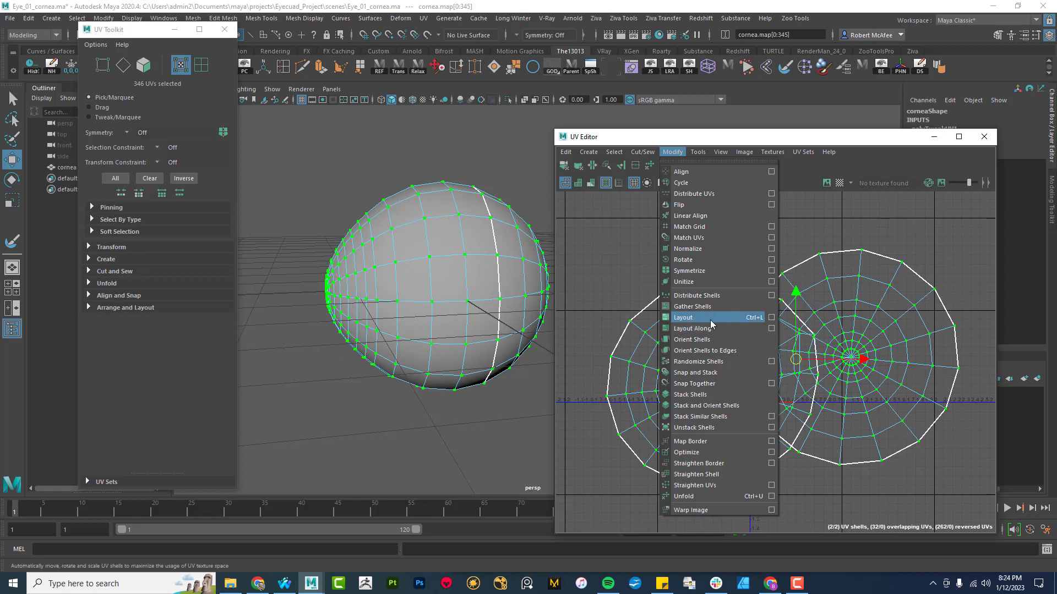
{"action": "left_click", "coordinate": [710, 318]}
- Even out the distorted larger UV shell of the eyeball's front half into a regular round layout
{"action": "scroll", "coordinate": [896, 391], "scroll_direction": "up", "scroll_amount": 5}
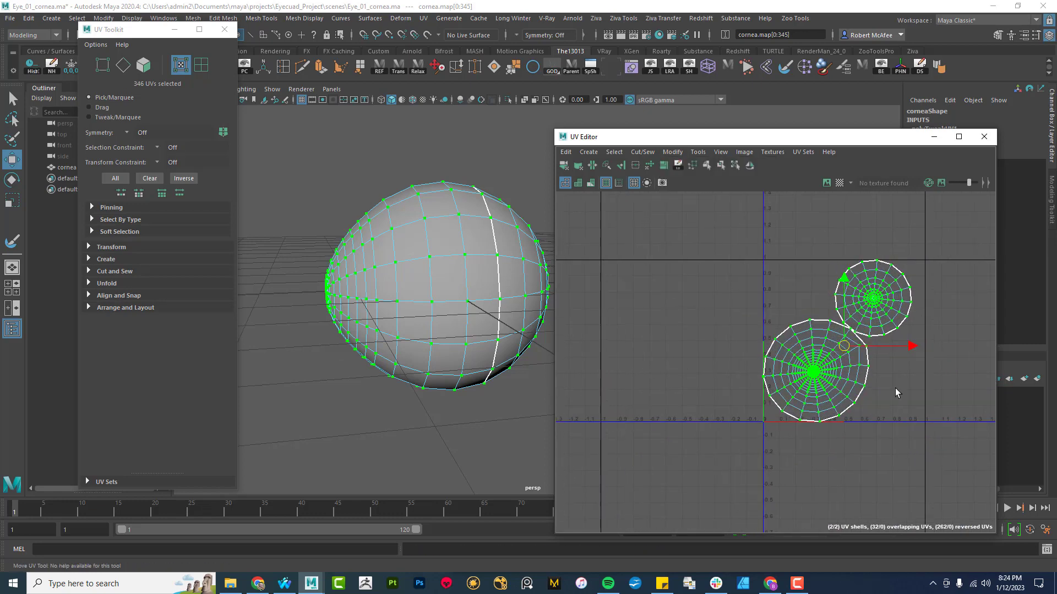
{"action": "scroll", "coordinate": [907, 397], "scroll_direction": "up", "scroll_amount": 1}
{"action": "middle_click_drag", "start_coordinate": [907, 397], "coordinate": [783, 336], "text": "alt"}
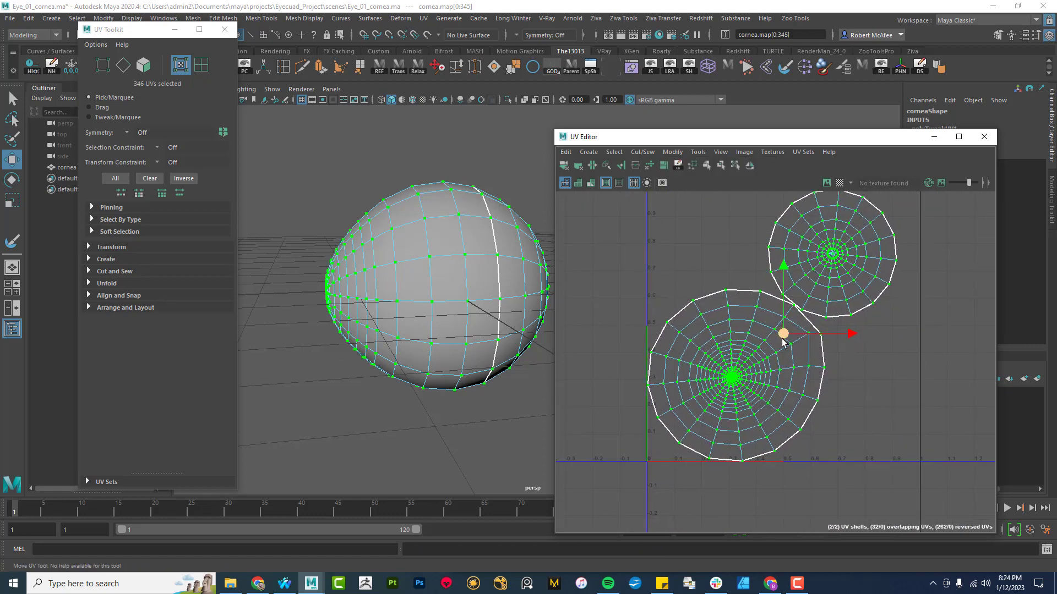
{"action": "left_click_drag", "start_coordinate": [553, 318], "coordinate": [400, 284], "text": "alt"}
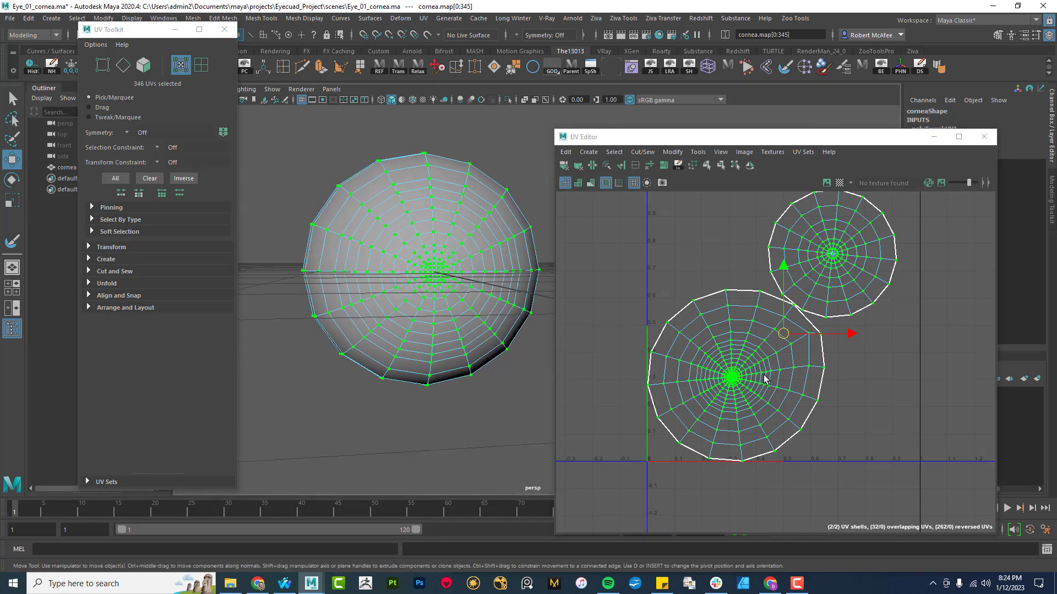
{"action": "double_click", "coordinate": [741, 372]}
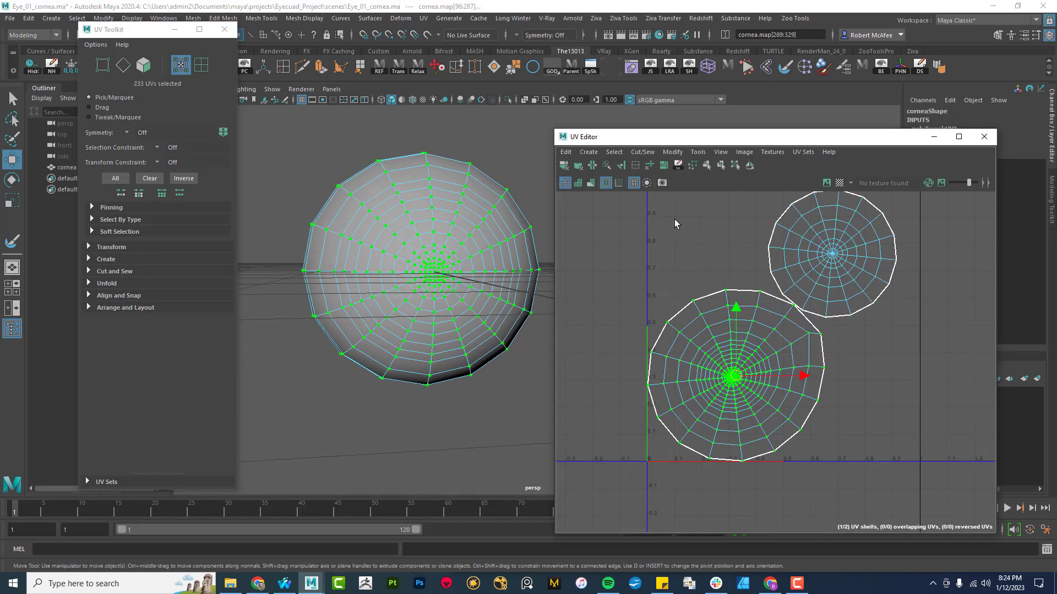
{"action": "left_click", "coordinate": [649, 167]}
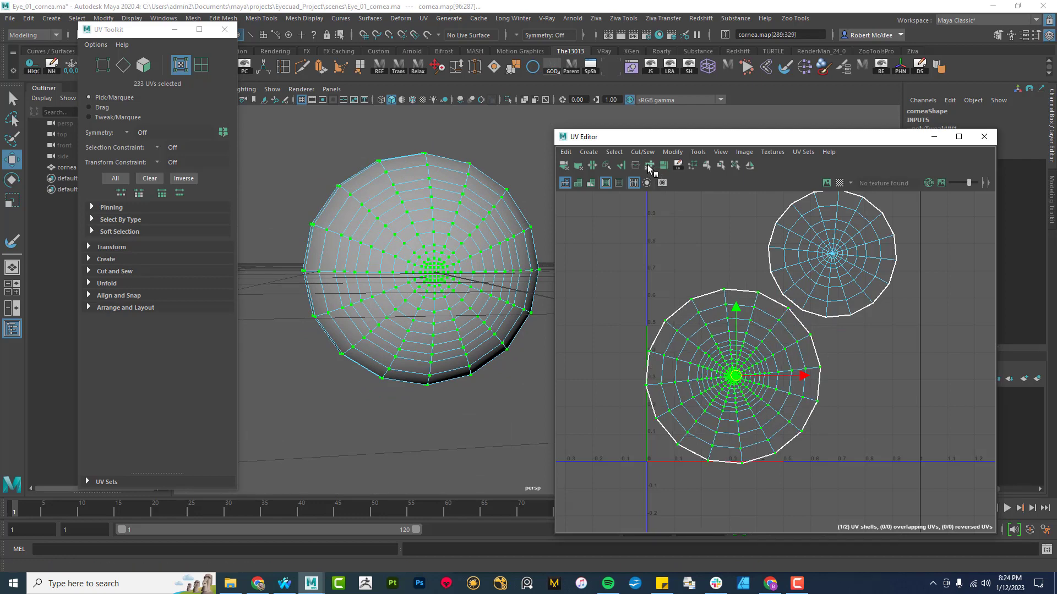
- Move the smaller UV shell of the eyeball's back half outside the UV tile, past its upper-right corner
{"action": "scroll", "coordinate": [847, 321], "scroll_direction": "down", "scroll_amount": 2}
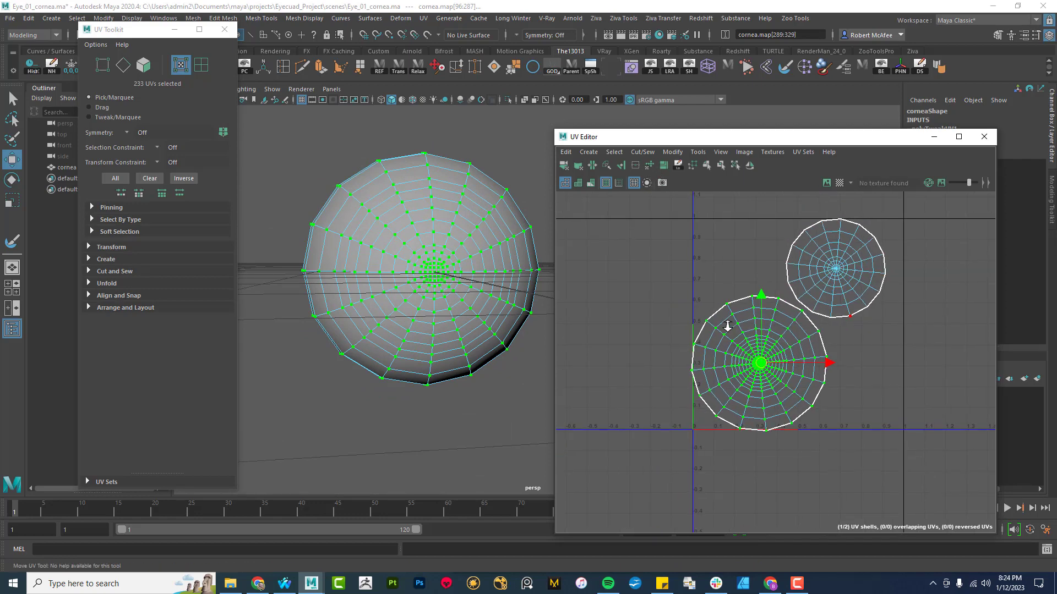
{"action": "double_click", "coordinate": [837, 270]}
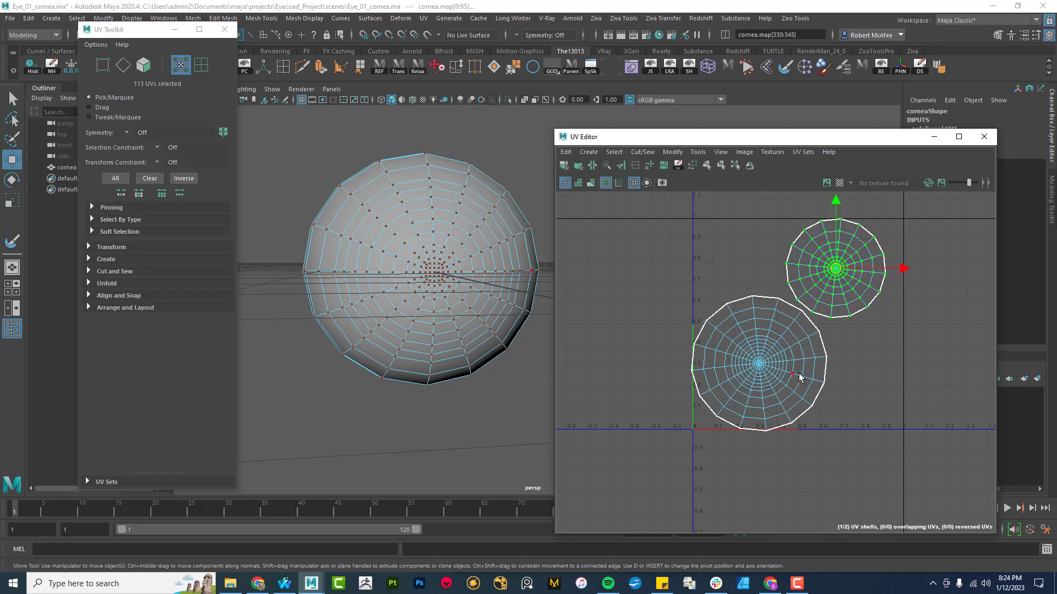
{"action": "left_click_drag", "start_coordinate": [484, 264], "coordinate": [468, 270], "text": "alt"}
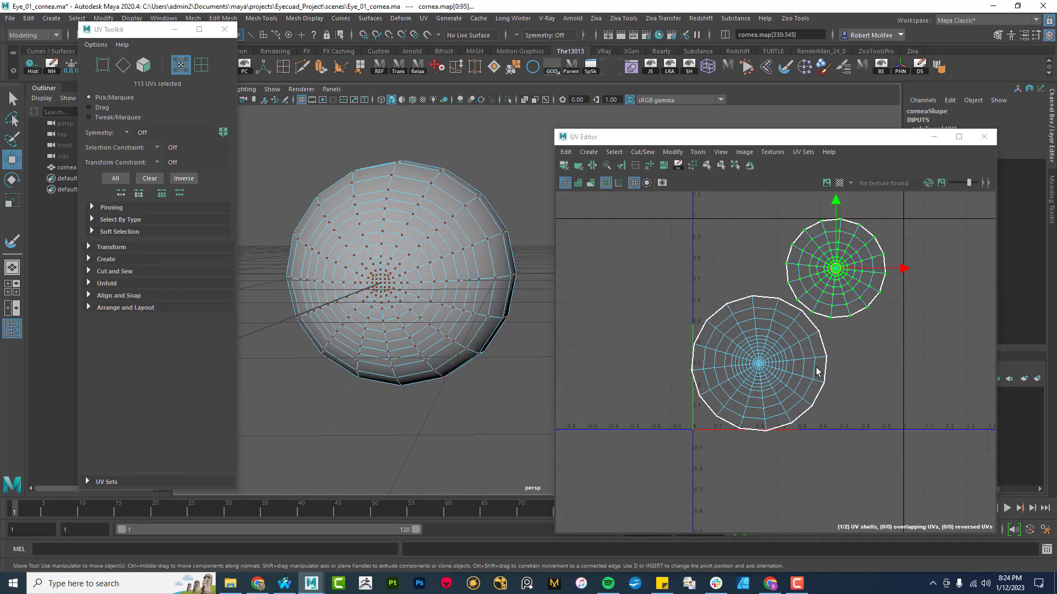
{"action": "scroll", "coordinate": [819, 327], "scroll_direction": "down", "scroll_amount": 2}
{"action": "middle_click_drag", "start_coordinate": [778, 349], "coordinate": [748, 379], "text": "alt"}
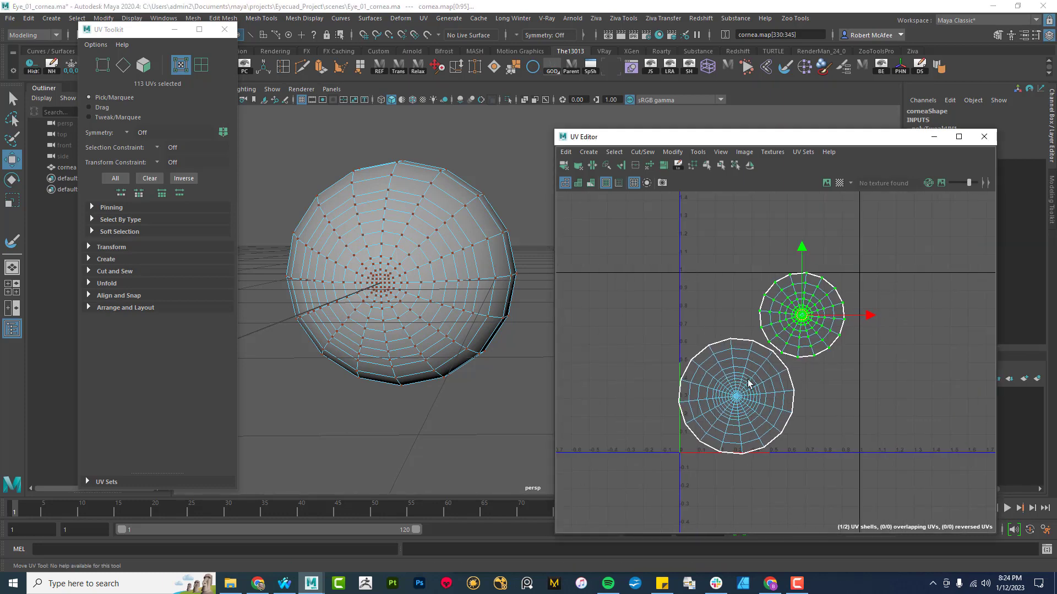
{"action": "left_click_drag", "start_coordinate": [805, 313], "coordinate": [887, 242]}
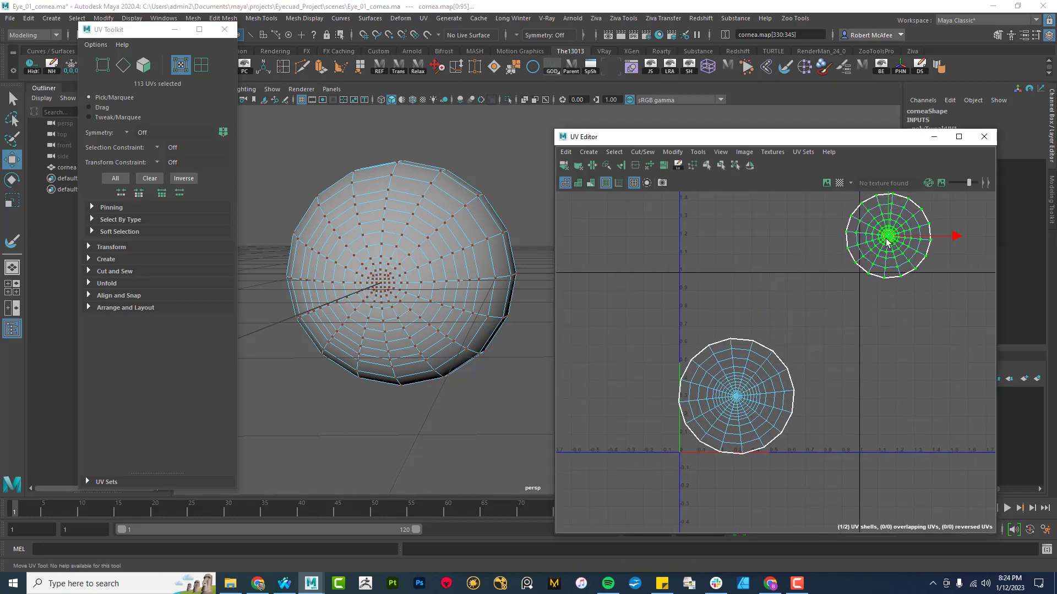
- Centre the larger front UV shell in the 0–1 tile, snapping it to the grid at 0.5, 0.5
{"action": "double_click", "coordinate": [737, 397]}
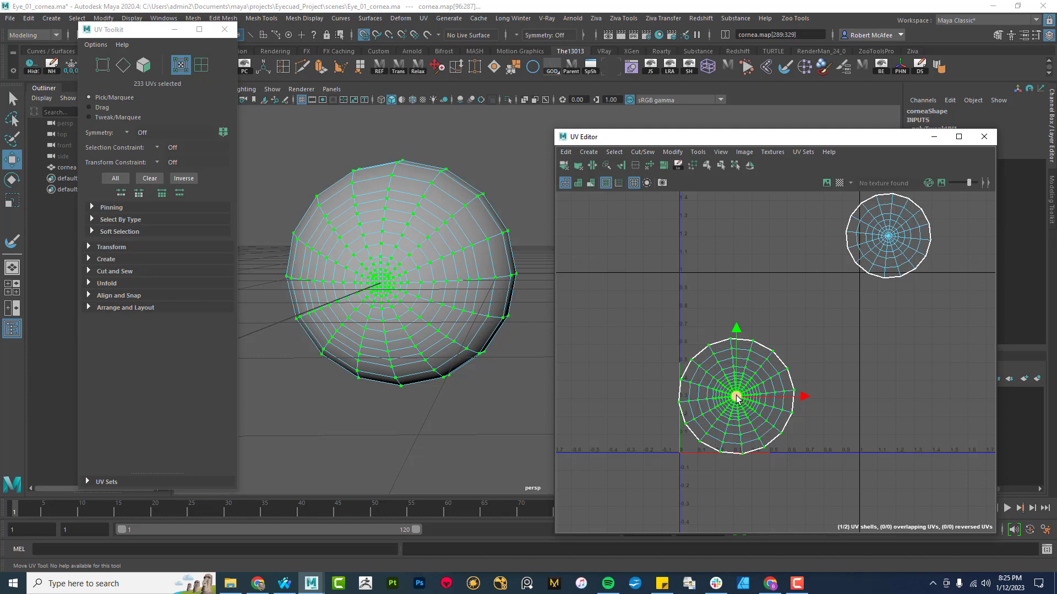
{"action": "left_click_drag", "start_coordinate": [736, 398], "coordinate": [769, 365]}
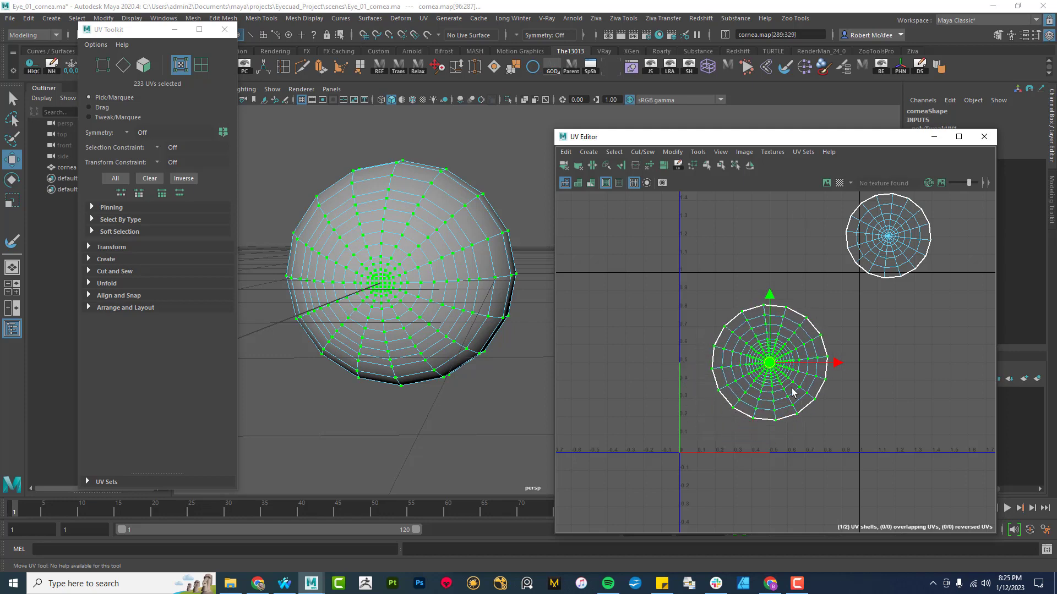
- Rotate the eyeball's front UV shell slightly so its radial edges line up with the horizontal and vertical grid directions
{"action": "left_click_drag", "start_coordinate": [415, 225], "coordinate": [417, 229], "text": "alt"}
{"action": "left_click", "coordinate": [408, 192]}
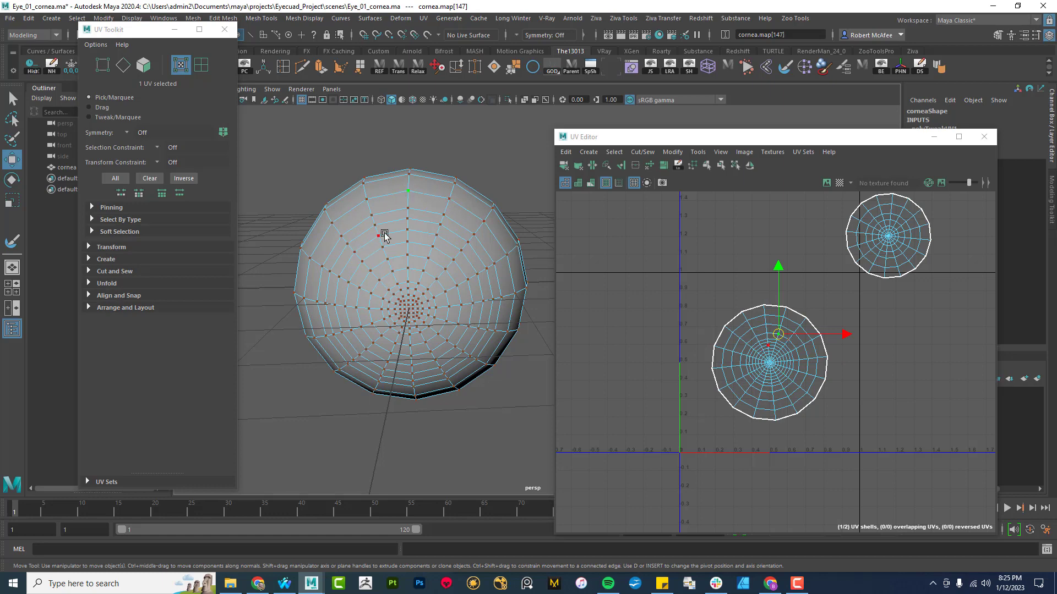
{"action": "left_click_drag", "start_coordinate": [397, 257], "coordinate": [407, 217], "text": "alt"}
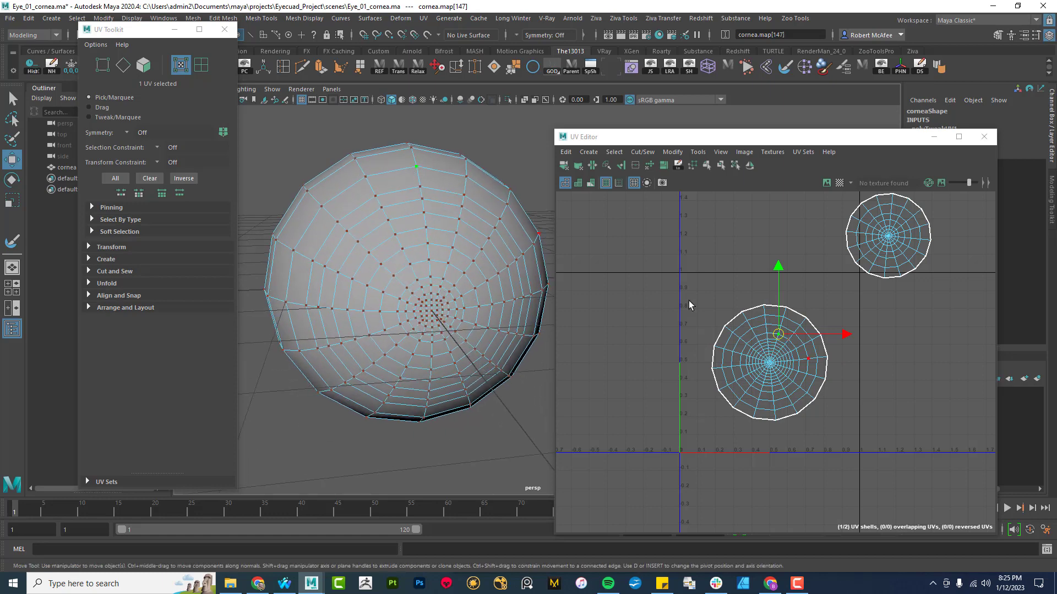
{"action": "double_click", "coordinate": [773, 370]}
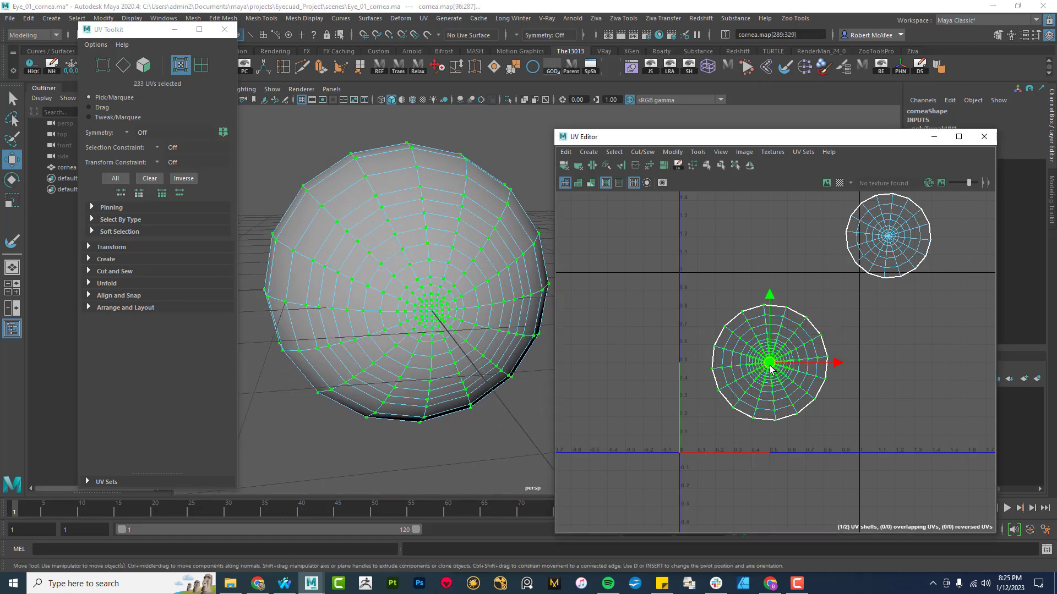
{"action": "key", "text": "e"}
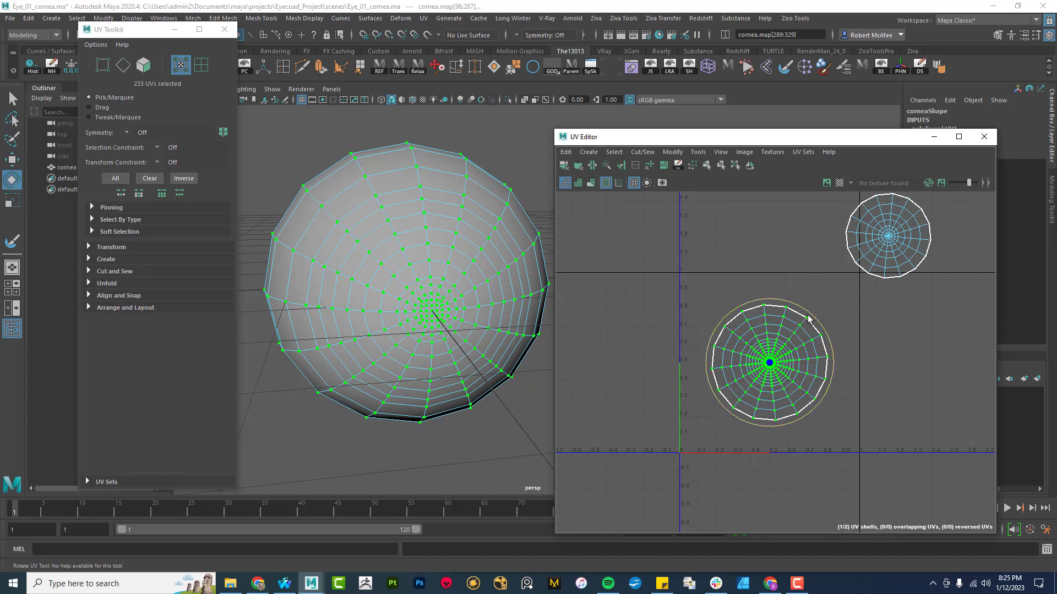
{"action": "left_click_drag", "start_coordinate": [809, 314], "coordinate": [792, 305]}
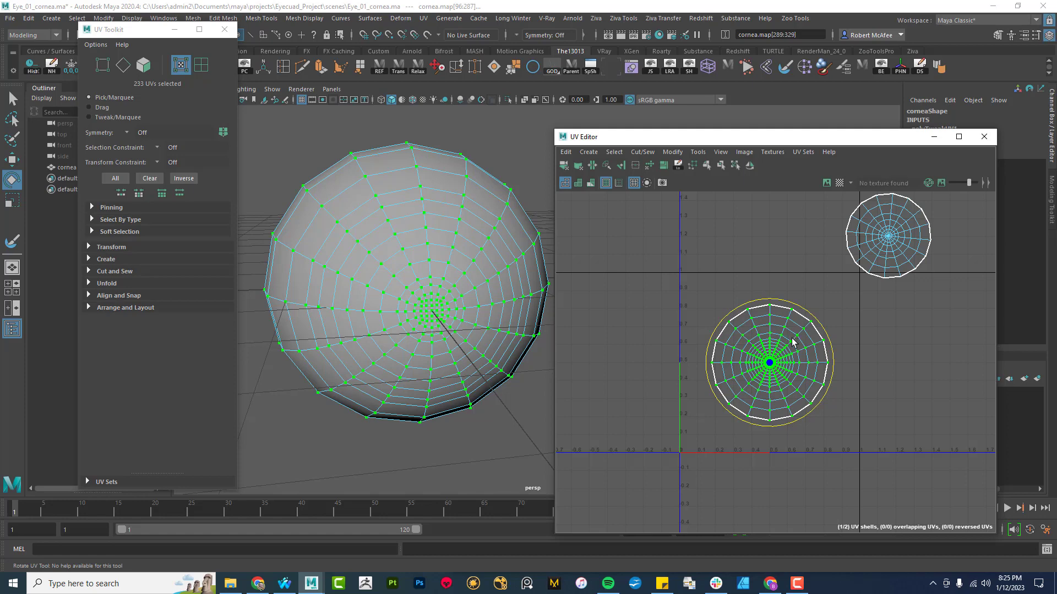
- Scale the front UV shell up uniformly until it nearly fills the 0–1 tile
{"action": "scroll", "coordinate": [792, 342], "scroll_direction": "up", "scroll_amount": 2}
{"action": "key", "text": "r"}
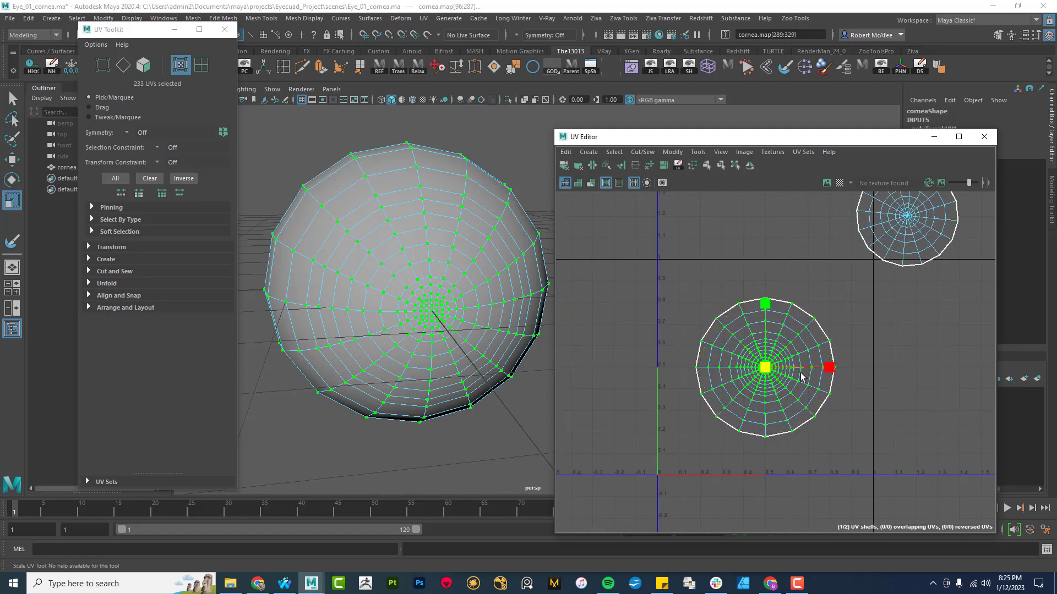
{"action": "left_click_drag", "start_coordinate": [769, 373], "coordinate": [799, 364]}
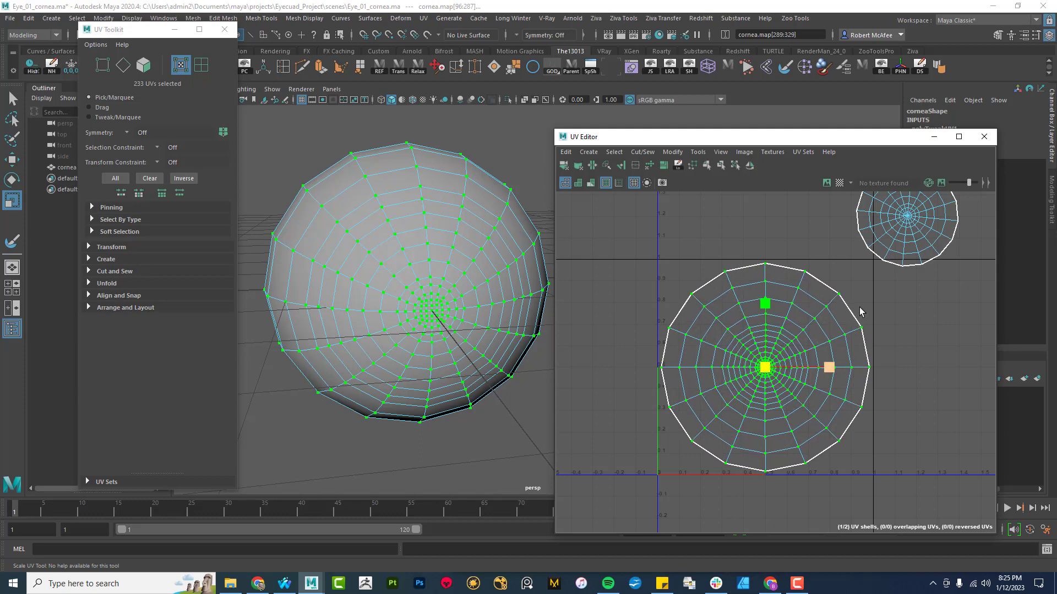
- Shrink the back-half UV shell and move it into the upper-right corner of the 0–1 tile
{"action": "double_click", "coordinate": [907, 218]}
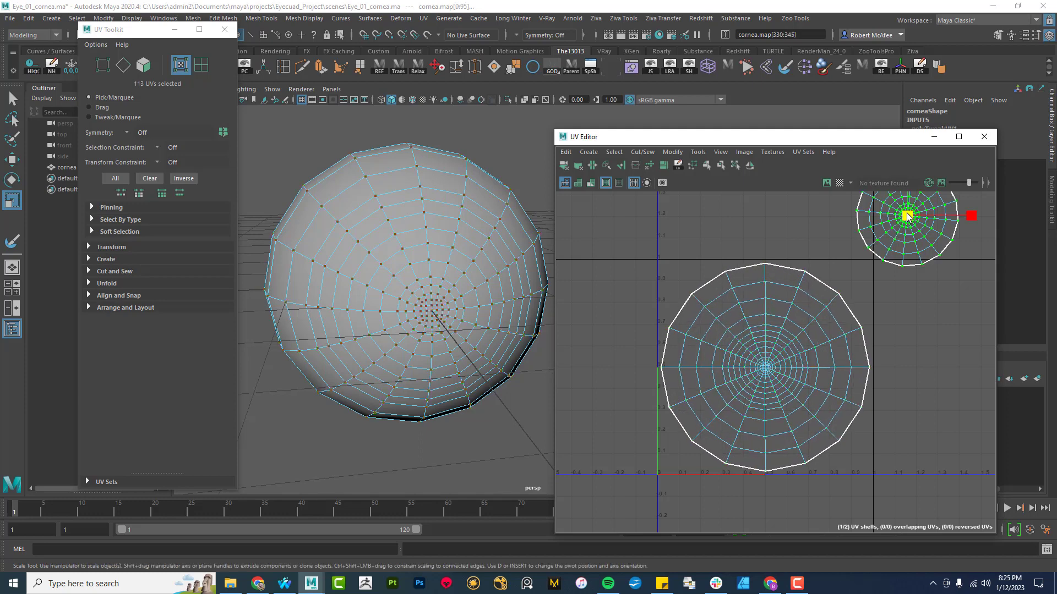
{"action": "left_click_drag", "start_coordinate": [448, 294], "coordinate": [447, 254], "text": "alt"}
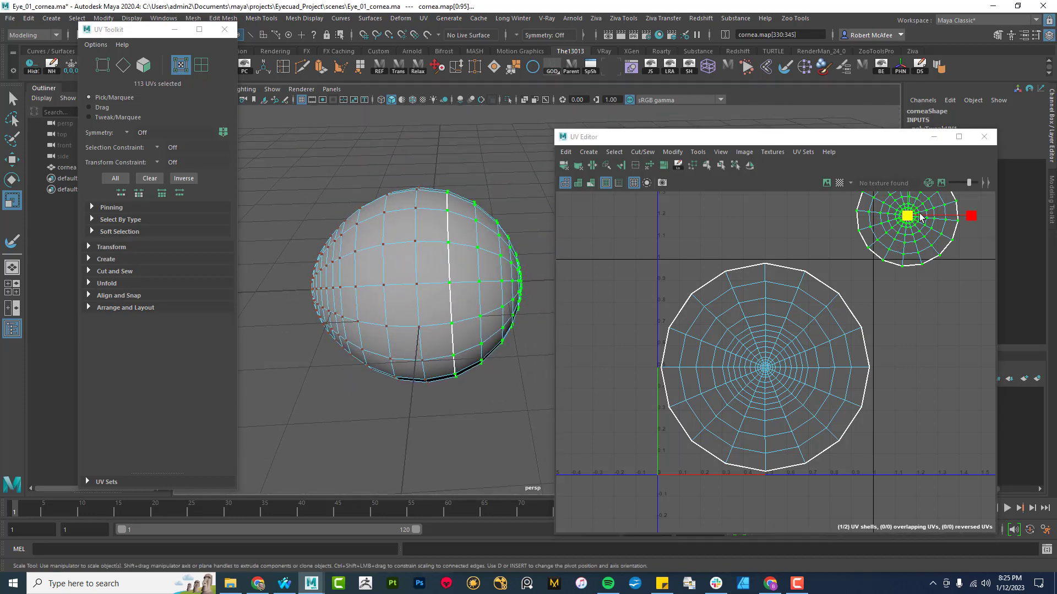
{"action": "left_click_drag", "start_coordinate": [908, 219], "coordinate": [852, 280]}
{"action": "key", "text": "w"}
{"action": "key", "text": "e"}
{"action": "key", "text": "r"}
{"action": "key", "text": "w"}
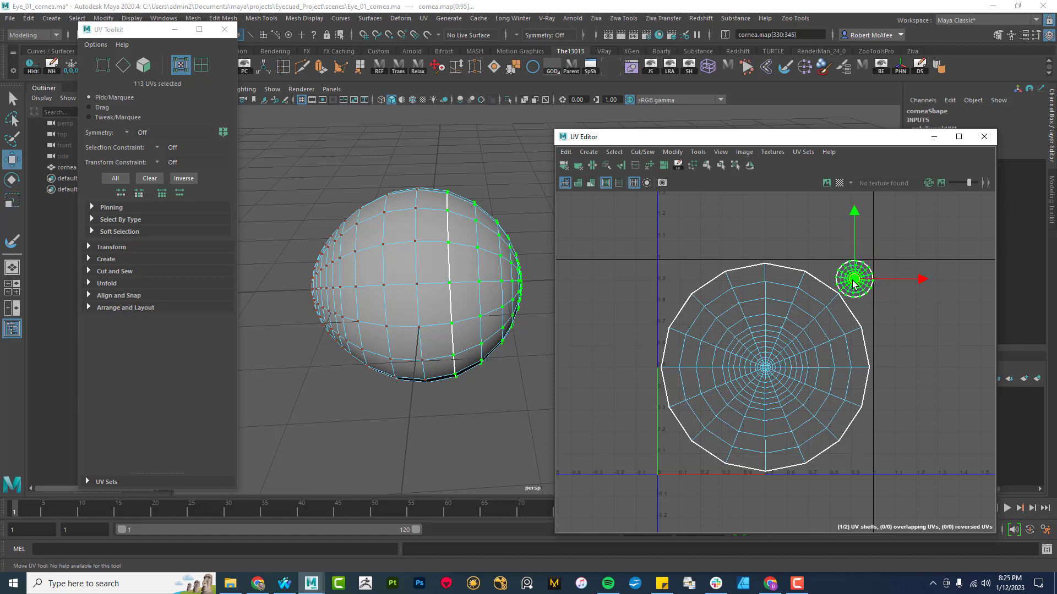
- Nudge the small back UV shell slightly inward from the tile's border, keeping it beside the front shell
{"action": "scroll", "coordinate": [881, 290], "scroll_direction": "up", "scroll_amount": 6}
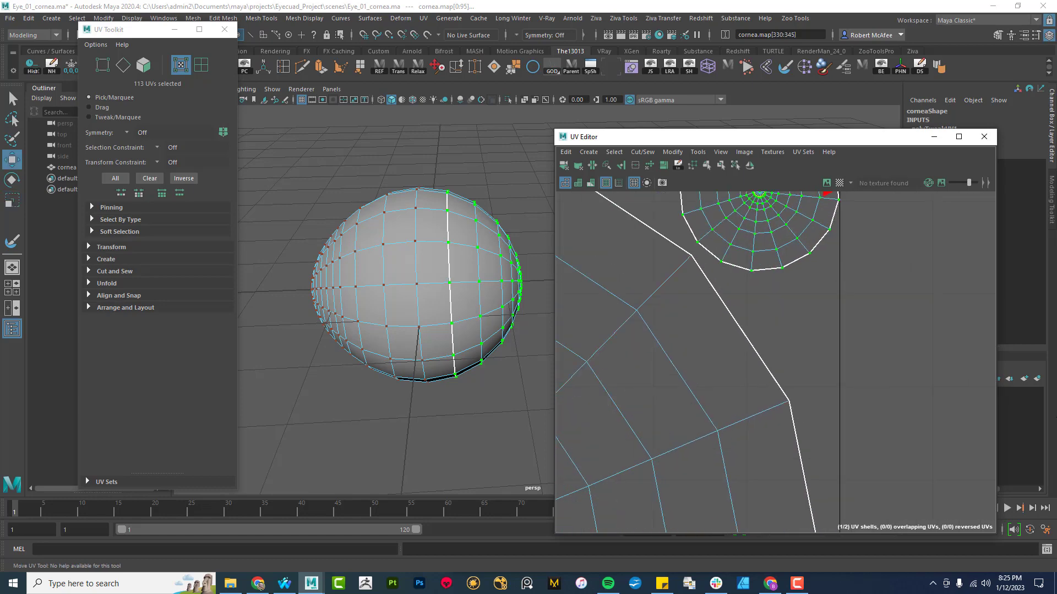
{"action": "middle_click_drag", "start_coordinate": [898, 297], "coordinate": [866, 428], "text": "alt"}
{"action": "left_click_drag", "start_coordinate": [748, 324], "coordinate": [743, 324]}
{"action": "scroll", "coordinate": [825, 407], "scroll_direction": "down", "scroll_amount": 6}
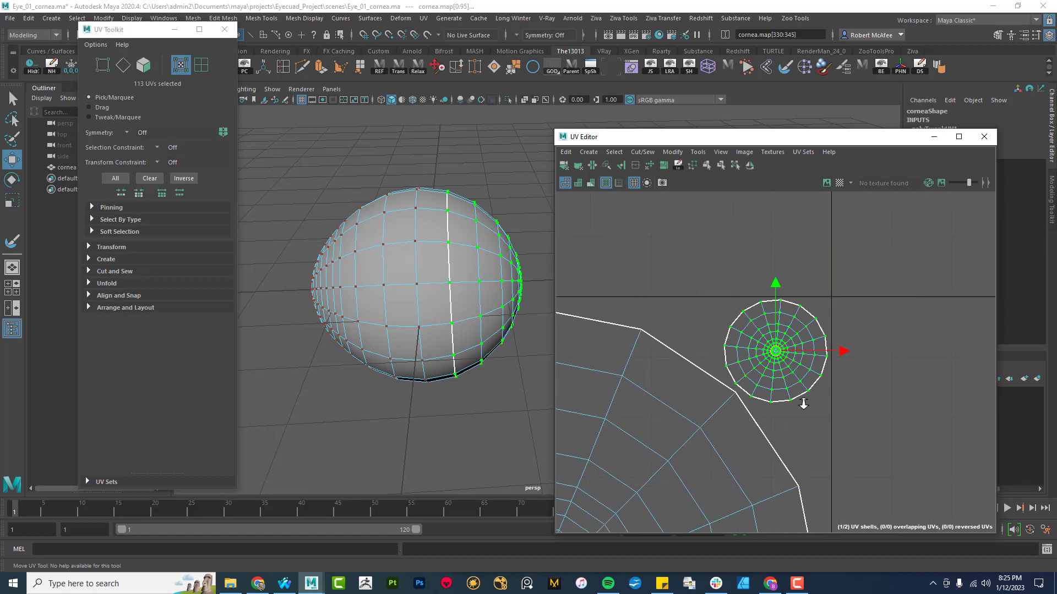
{"action": "middle_click_drag", "start_coordinate": [765, 426], "coordinate": [783, 392], "text": "alt"}
- Return to object mode, close the UV Editor, and delete the cornea's construction history
{"action": "right_click_drag", "start_coordinate": [353, 248], "coordinate": [389, 252]}
{"action": "left_click_drag", "start_coordinate": [389, 252], "coordinate": [485, 320], "text": "alt"}
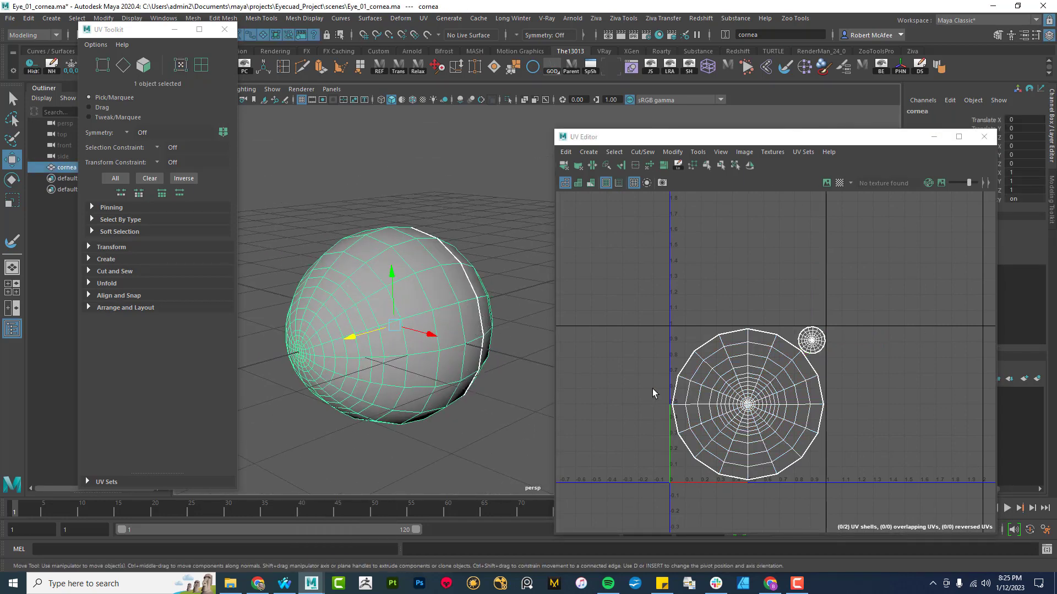
{"action": "right_click_drag", "start_coordinate": [777, 465], "coordinate": [672, 365], "text": "alt"}
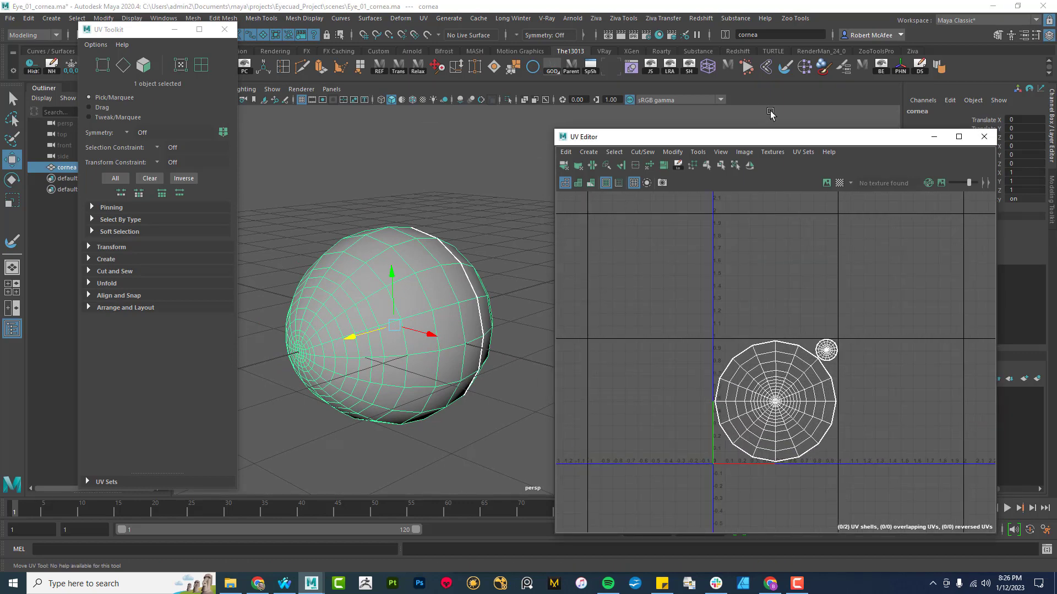
{"action": "left_click", "coordinate": [984, 136]}
{"action": "left_click_drag", "start_coordinate": [597, 345], "coordinate": [620, 315], "text": "alt"}
{"action": "key", "text": "alt+shift+d"}
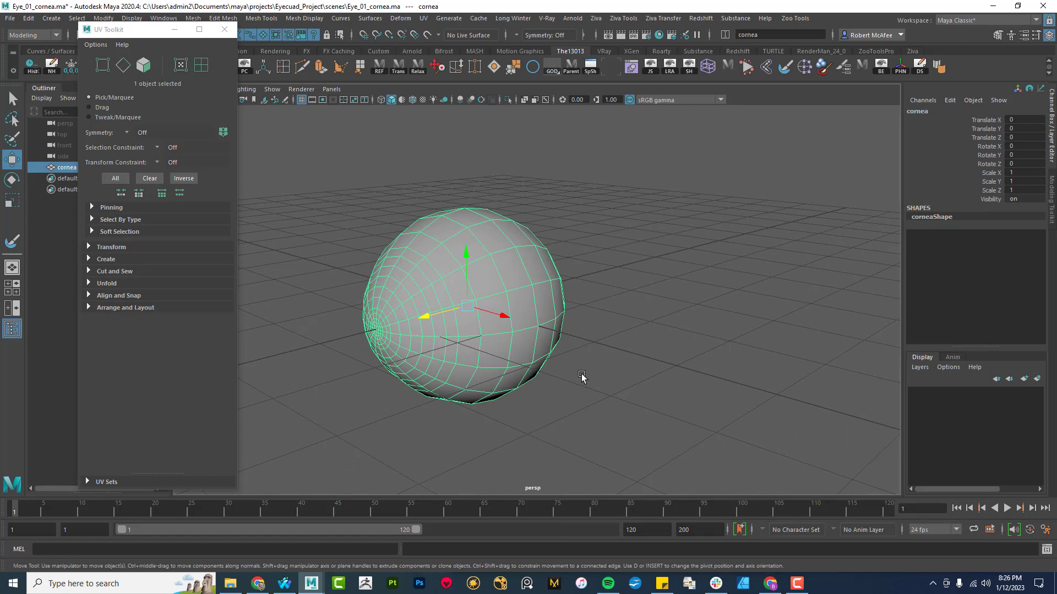
- Save the scene and close the UV Toolkit
{"action": "left_click_drag", "start_coordinate": [577, 361], "coordinate": [637, 334], "text": "alt"}
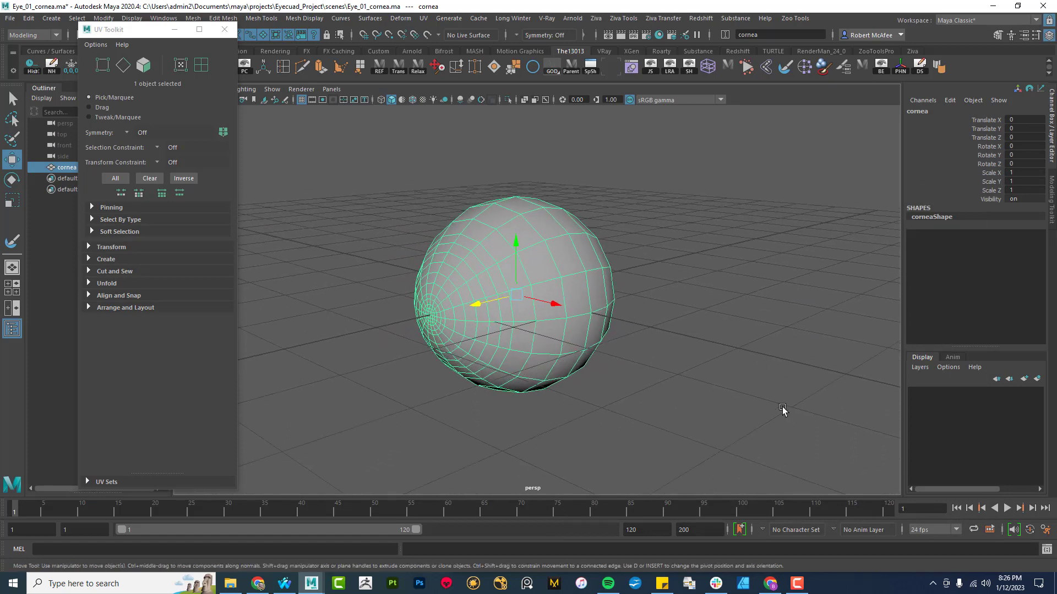
{"action": "left_click_drag", "start_coordinate": [751, 392], "coordinate": [682, 395], "text": "alt"}
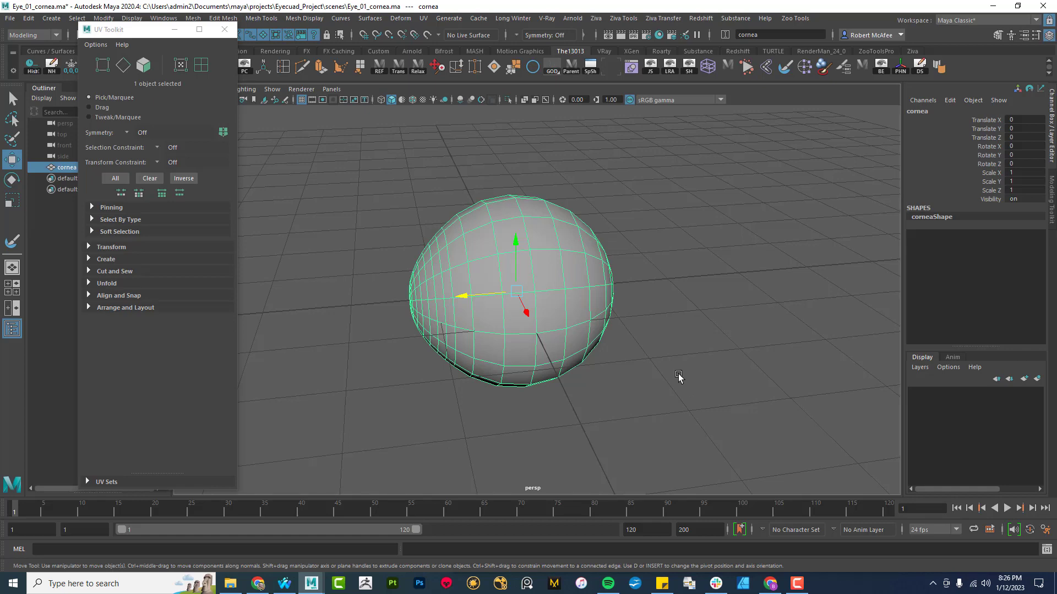
{"action": "left_click", "coordinate": [224, 28]}
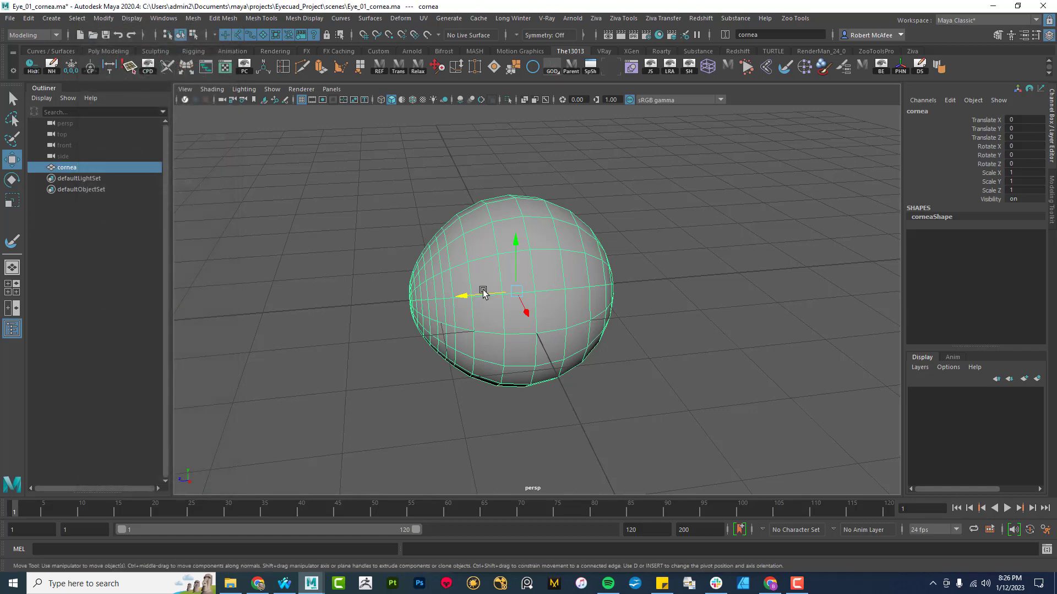
- Duplicate the cornea and scale the copy down uniformly to about 0.973 so it sits just inside the original
{"action": "left_click_drag", "start_coordinate": [481, 292], "coordinate": [533, 330], "text": "alt"}
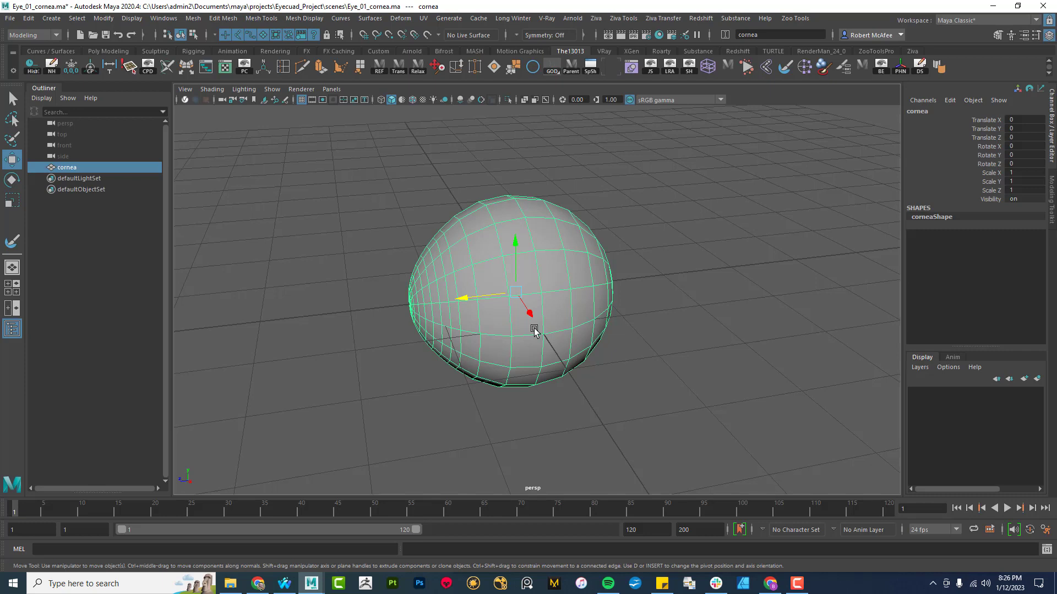
{"action": "key", "text": "ctrl+d"}
{"action": "key", "text": "r"}
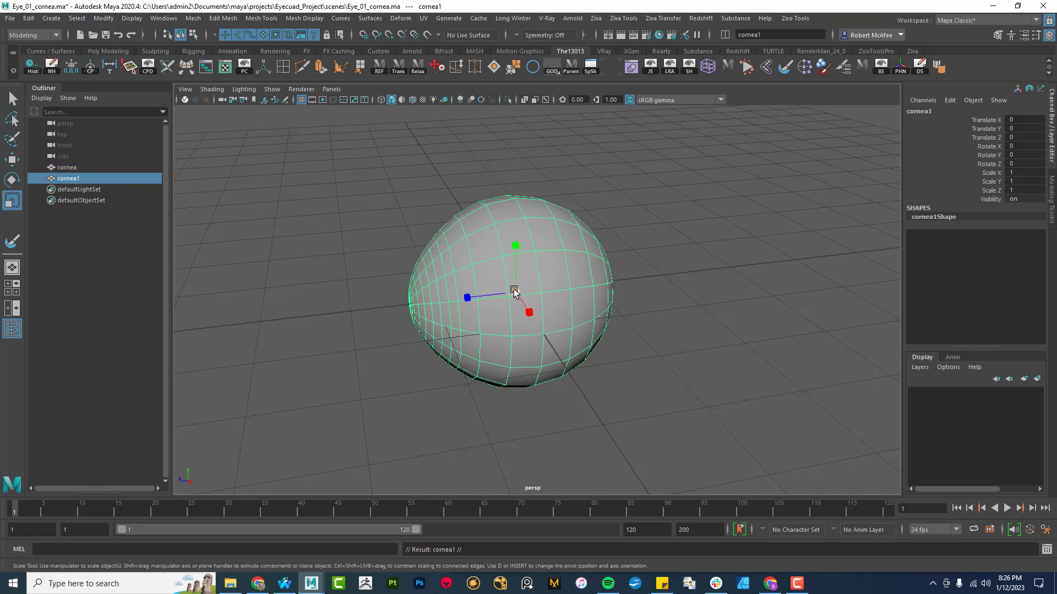
{"action": "left_click_drag", "start_coordinate": [514, 291], "coordinate": [513, 294]}
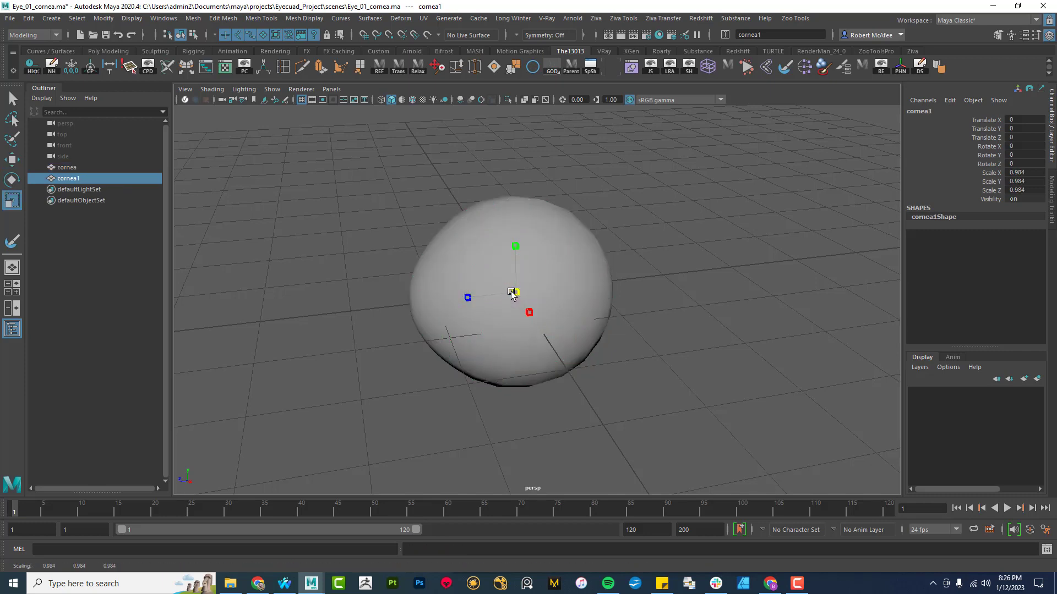
{"action": "key", "text": "4"}
{"action": "mouse_move", "coordinate": [514, 295]}
{"action": "right_mouse_down", "text": "alt"}
{"action": "mouse_move", "coordinate": [627, 365]}
{"action": "mouse_move", "coordinate": [593, 380]}
{"action": "mouse_move", "coordinate": [573, 364]}
{"action": "right_mouse_up", "text": "alt"}
{"action": "left_click_drag", "start_coordinate": [539, 323], "coordinate": [582, 353]}
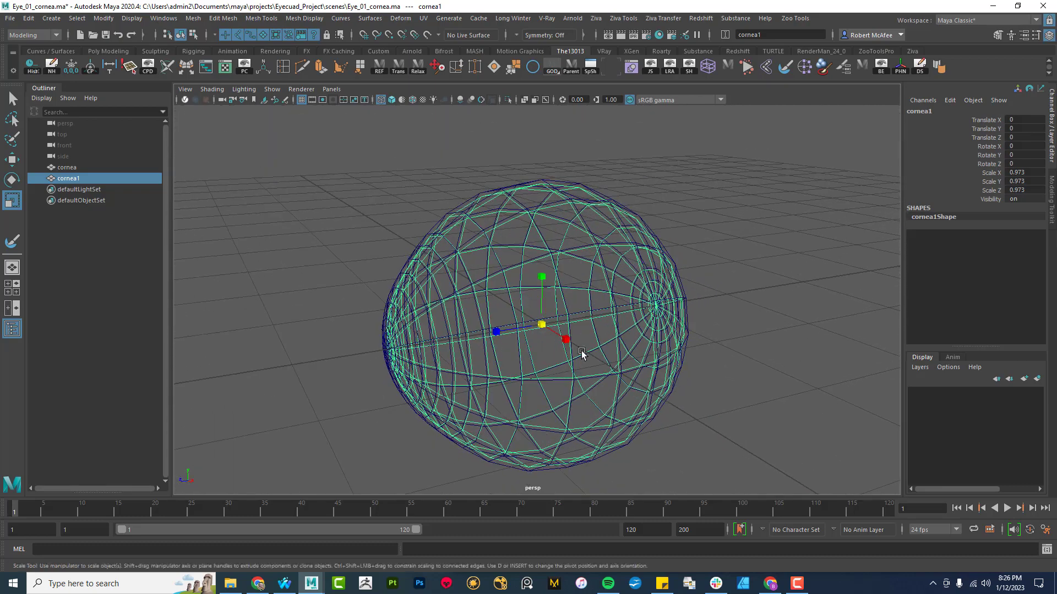
- Rename the scaled duplicate as sclera and freeze its transformations
{"action": "left_click", "coordinate": [943, 111]}
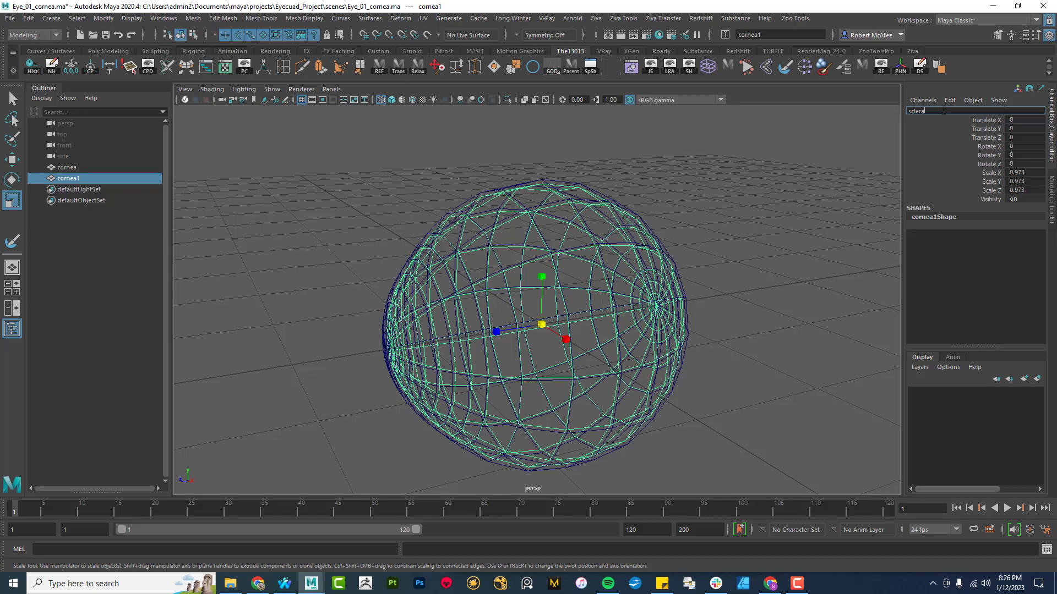
{"action": "key", "text": "Return"}
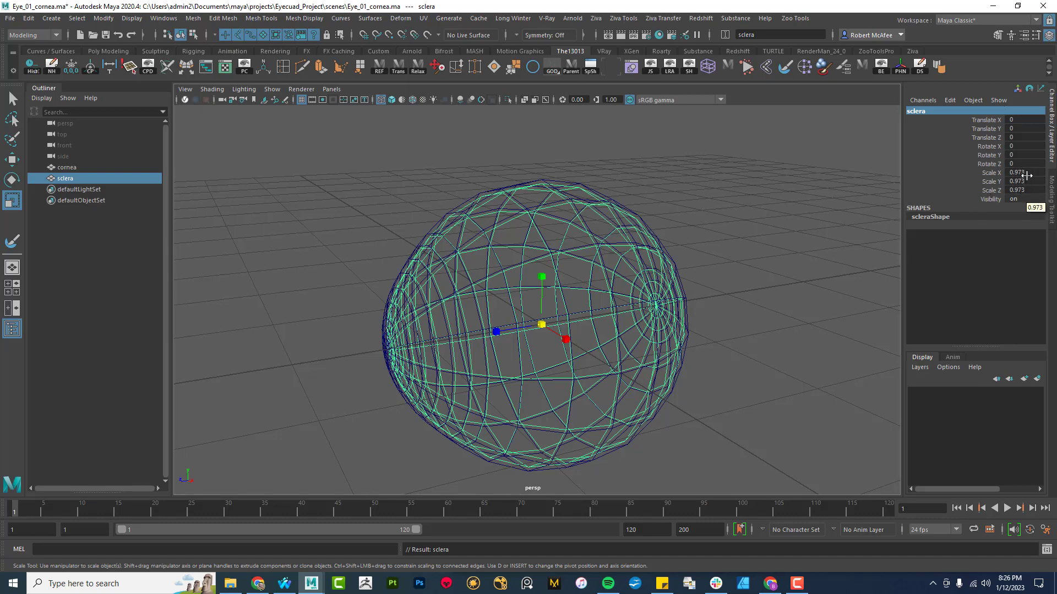
{"action": "left_click_drag", "start_coordinate": [1029, 176], "coordinate": [1033, 191]}
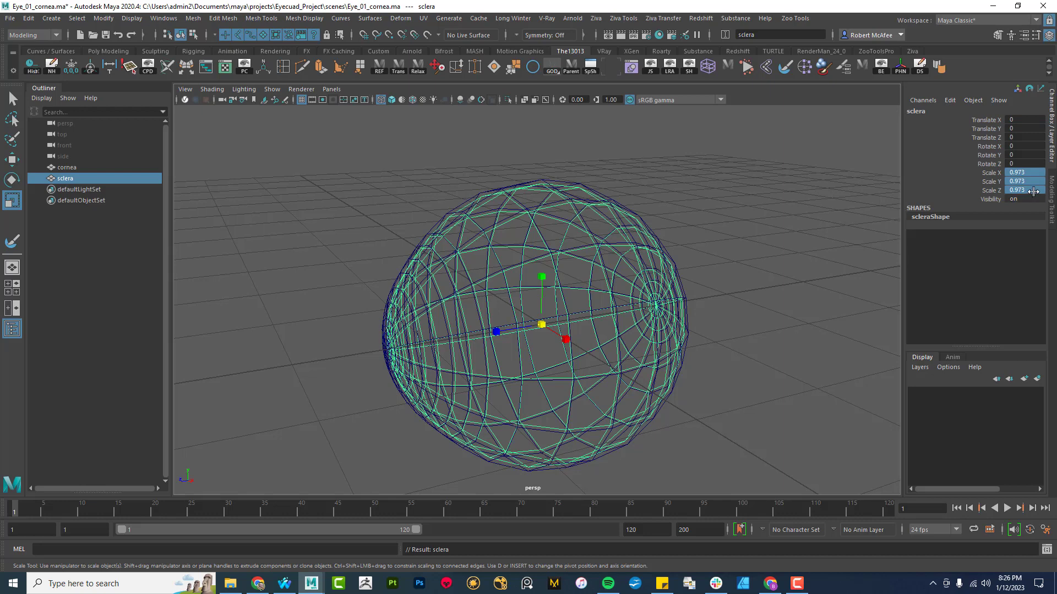
{"action": "double_click", "coordinate": [1033, 191]}
{"action": "left_click", "coordinate": [1034, 188]}
{"action": "left_click_drag", "start_coordinate": [331, 329], "coordinate": [567, 211], "text": "alt"}
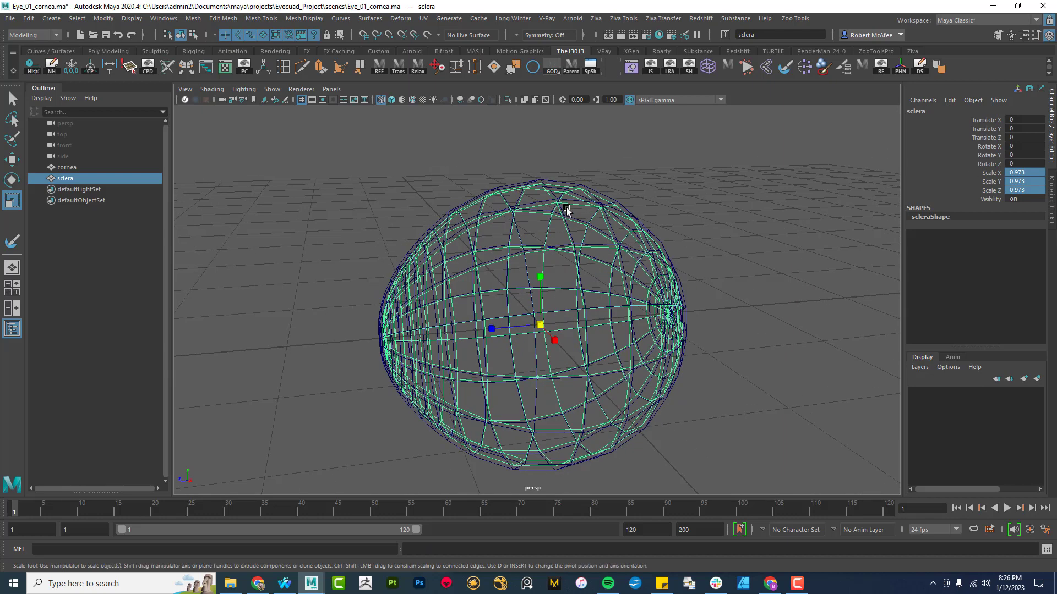
{"action": "left_click", "coordinate": [71, 70]}
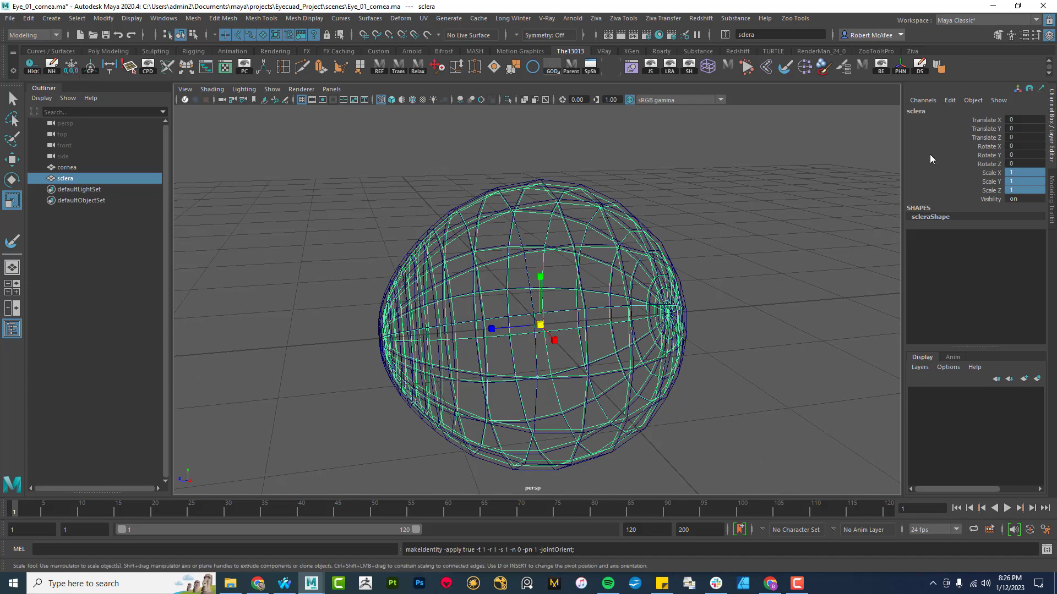
- Duplicate the sclera, isolate the copy in the viewport, and rename it as retina
{"action": "left_click_drag", "start_coordinate": [880, 249], "coordinate": [637, 247], "text": "alt"}
{"action": "key", "text": "ctrl+d"}
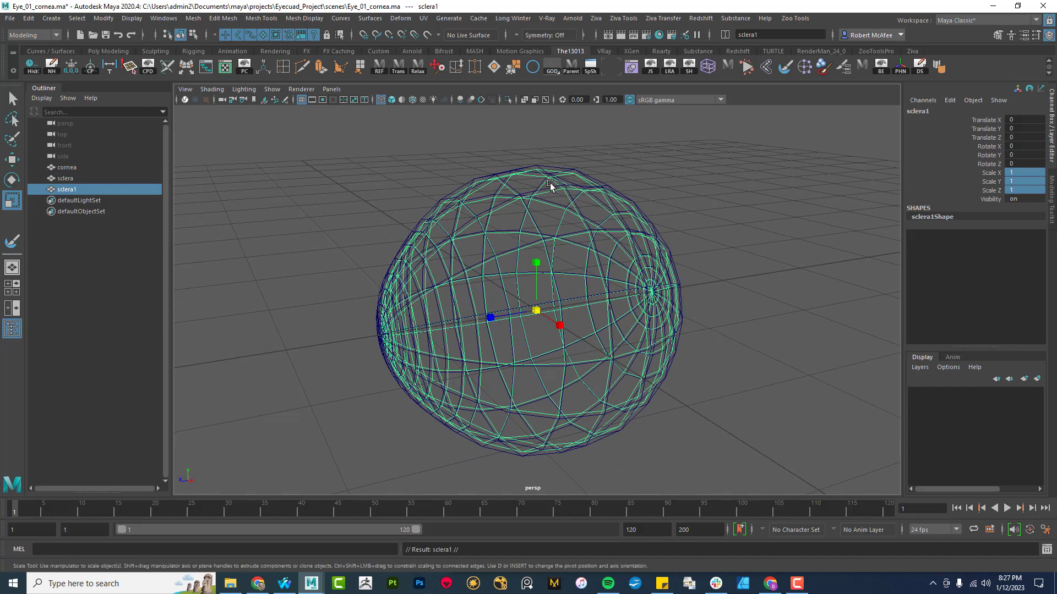
{"action": "key", "text": "ctrl+1"}
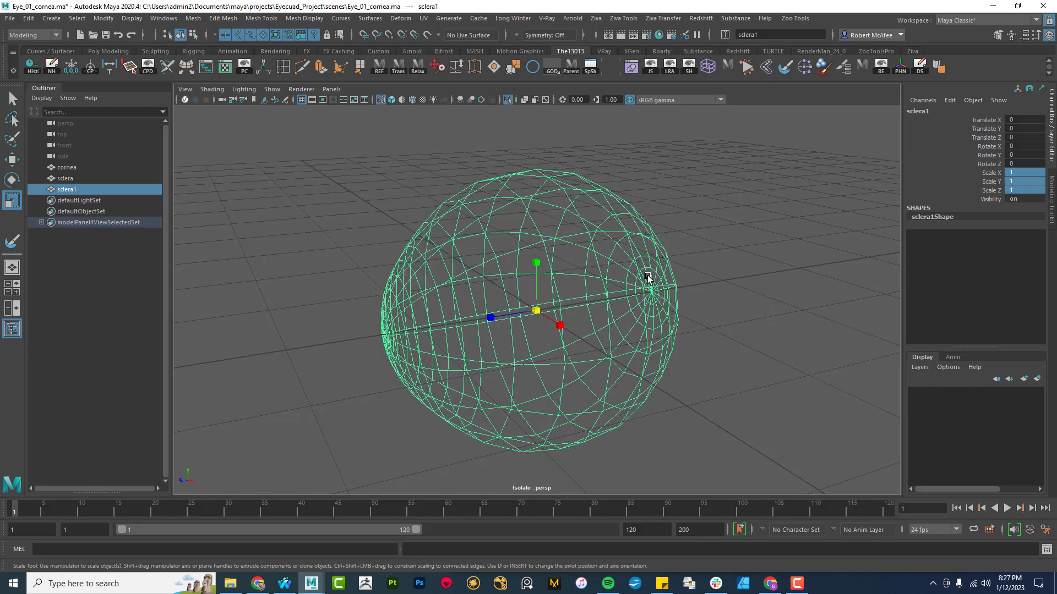
{"action": "double_click", "coordinate": [933, 111]}
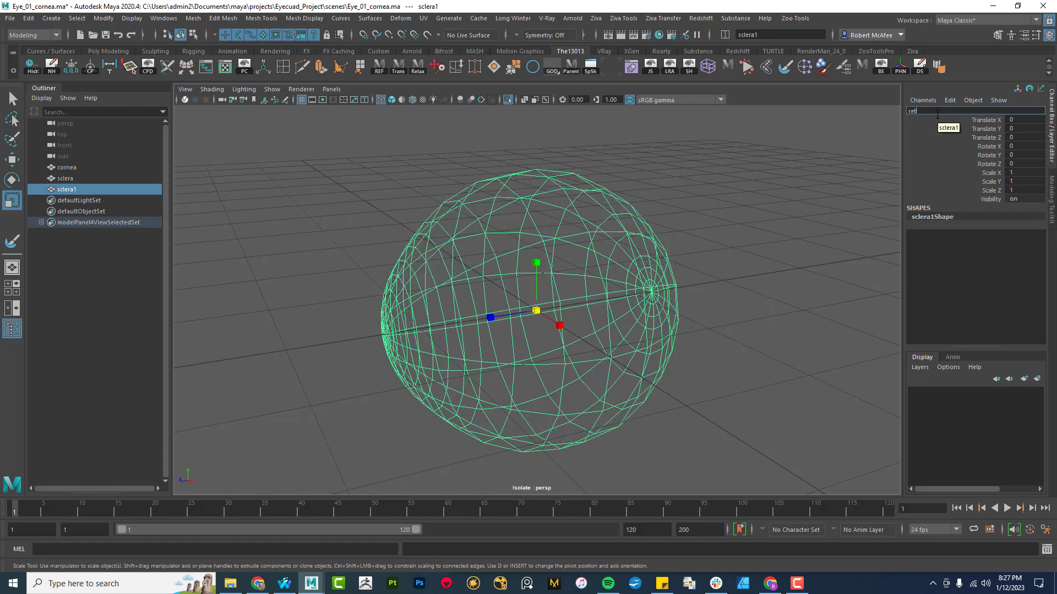
{"action": "key", "text": "Return"}
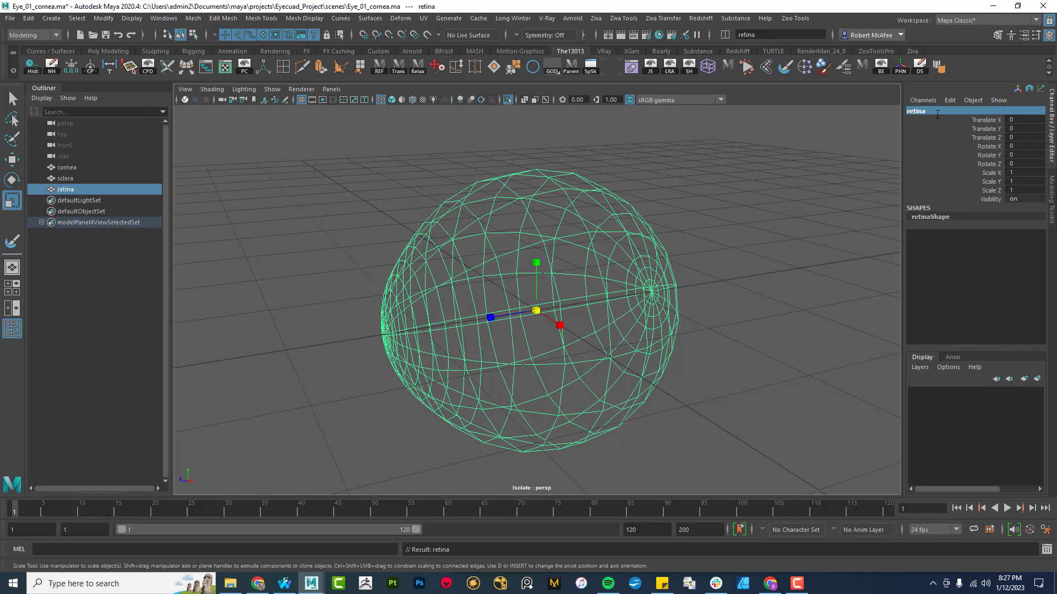
- Delete the retina's ring of faces just behind the front cap and the whole back section, keeping only the front cap
{"action": "left_click_drag", "start_coordinate": [622, 298], "coordinate": [598, 303], "text": "alt"}
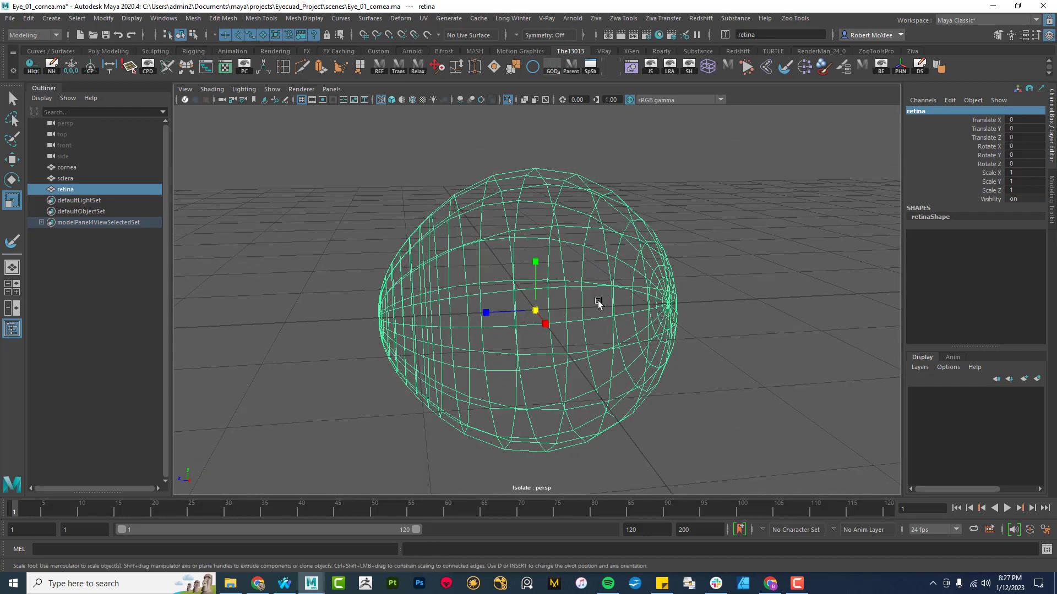
{"action": "right_click_drag", "start_coordinate": [485, 231], "coordinate": [483, 249]}
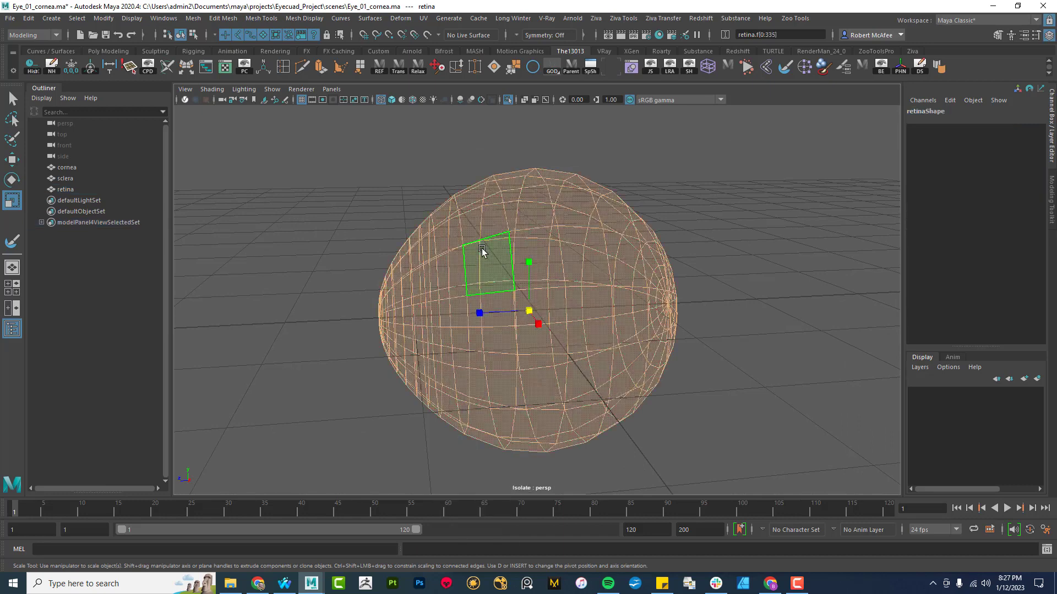
{"action": "left_click", "coordinate": [486, 262]}
{"action": "double_click", "coordinate": [480, 222], "text": "shift"}
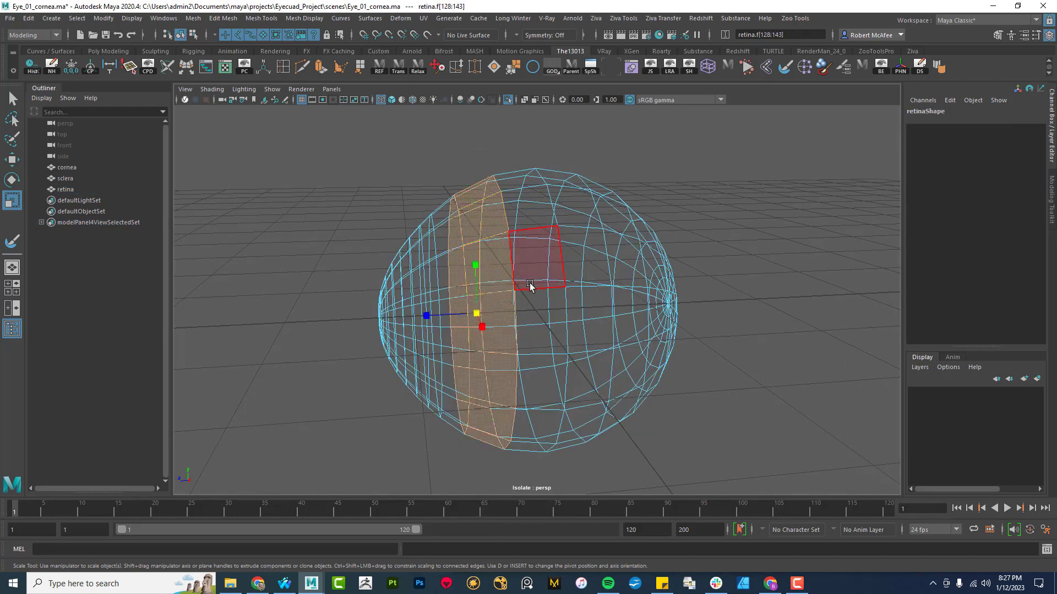
{"action": "key", "text": "Delete"}
{"action": "left_click", "coordinate": [567, 301]}
{"action": "key", "text": "Delete"}
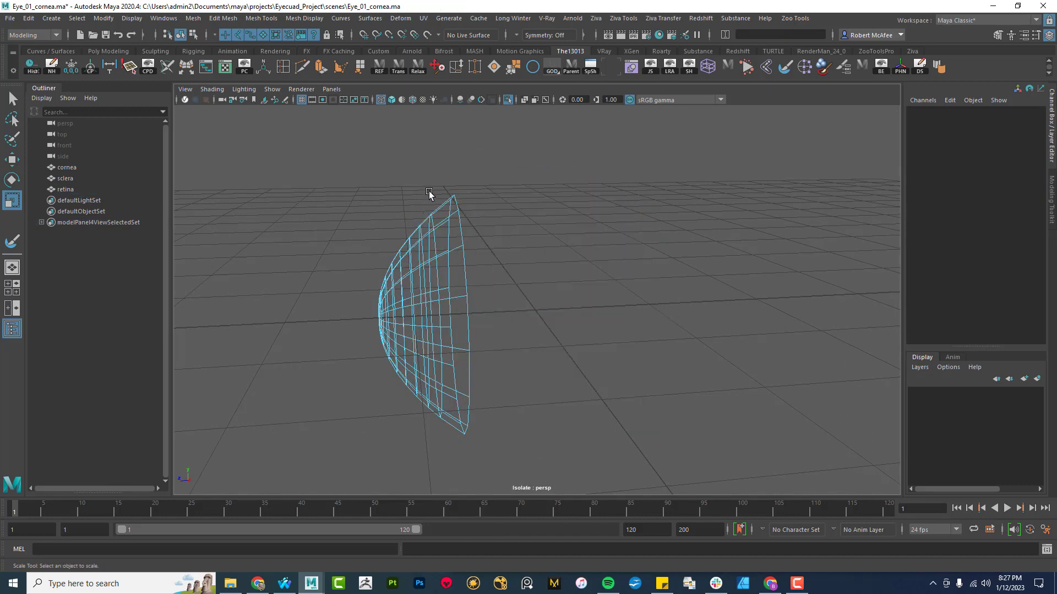
- Select all of the retina's faces, flip them along Z so the cap curves inward, and show the whole eyeball shaded again
{"action": "left_click_drag", "start_coordinate": [501, 179], "coordinate": [355, 471]}
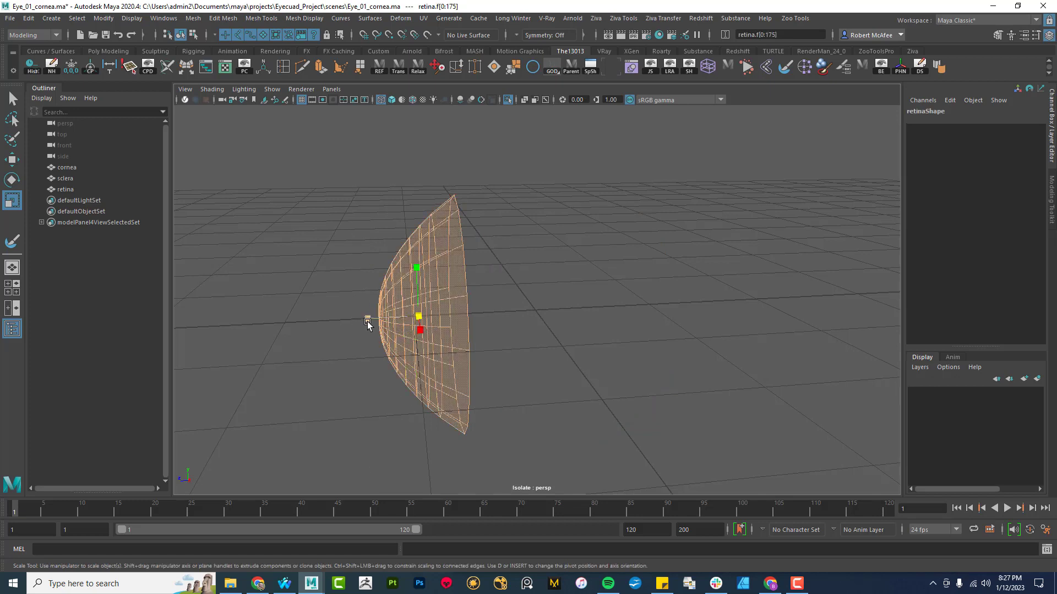
{"action": "left_click_drag", "start_coordinate": [368, 321], "coordinate": [441, 321]}
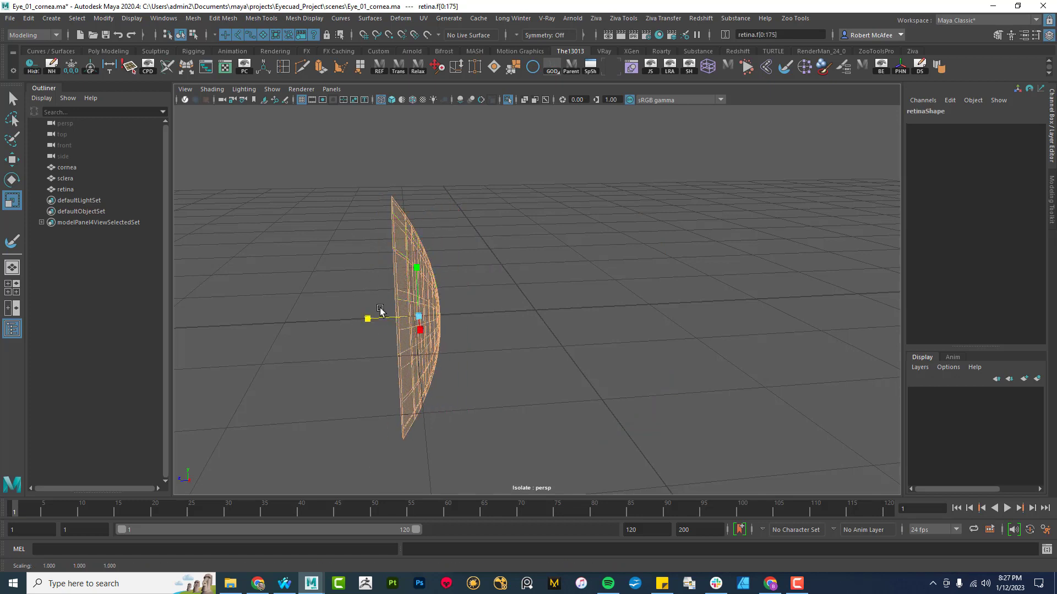
{"action": "double_click", "coordinate": [12, 200]}
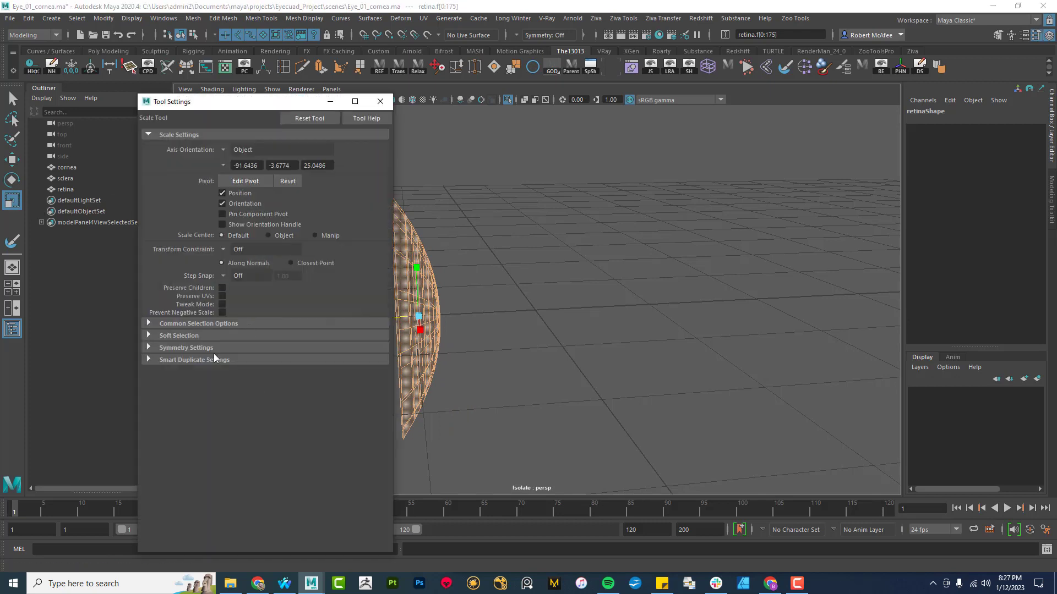
{"action": "left_click", "coordinate": [386, 104]}
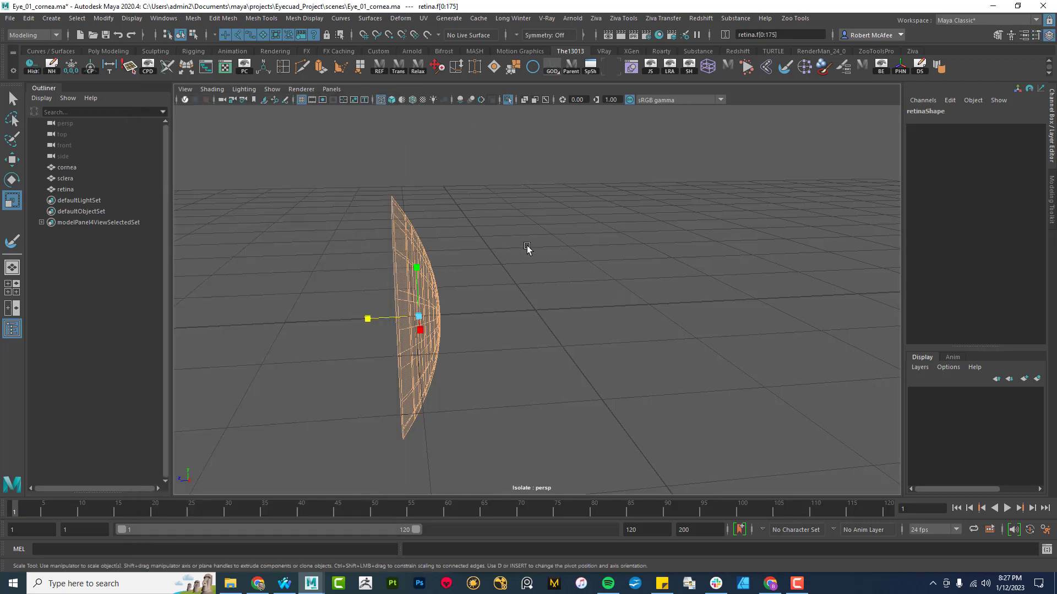
{"action": "key", "text": "5"}
{"action": "mouse_move", "coordinate": [460, 323]}
{"action": "left_mouse_down", "text": "alt"}
{"action": "mouse_move", "coordinate": [573, 316]}
{"action": "mouse_move", "coordinate": [455, 314]}
{"action": "mouse_move", "coordinate": [504, 306]}
{"action": "left_mouse_up", "text": "alt"}
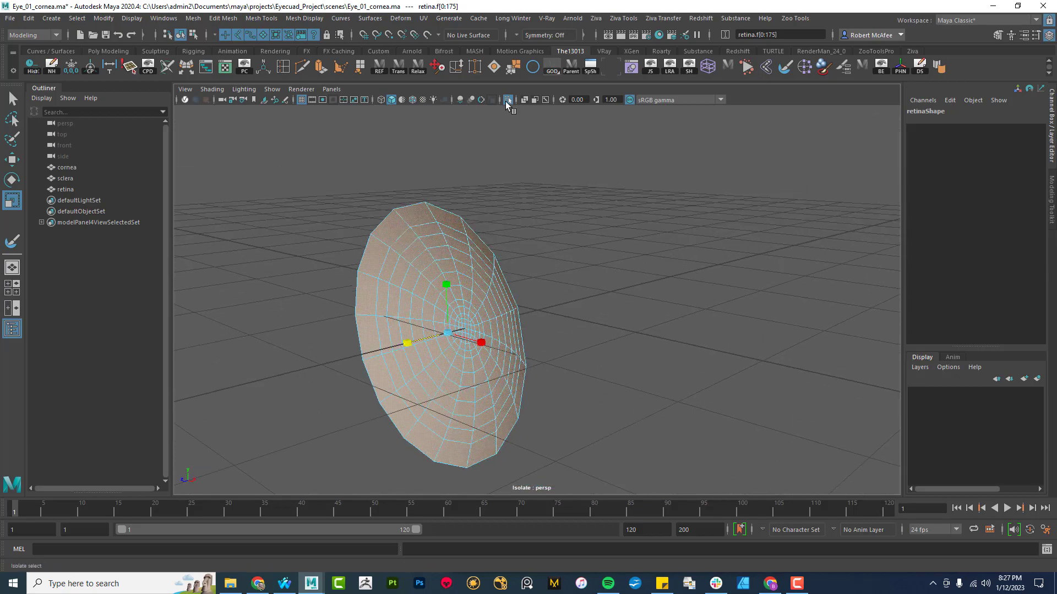
{"action": "left_click", "coordinate": [508, 100]}
{"action": "left_click_drag", "start_coordinate": [633, 355], "coordinate": [550, 356], "text": "alt"}
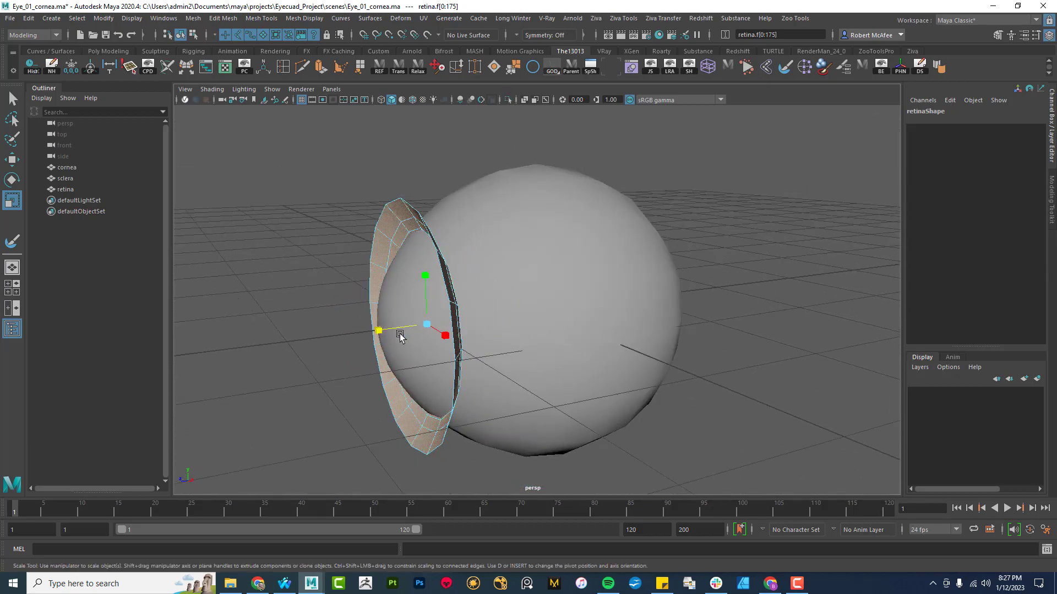
- Scale the flipped retina faces down slightly and move them back along Z until they sit inside the eyeball
{"action": "mouse_move", "coordinate": [426, 324]}
{"action": "left_mouse_down"}
{"action": "mouse_move", "coordinate": [406, 325]}
{"action": "mouse_move", "coordinate": [421, 322]}
{"action": "mouse_move", "coordinate": [429, 334]}
{"action": "left_mouse_up"}
{"action": "key", "text": "w"}
{"action": "key", "text": "4"}
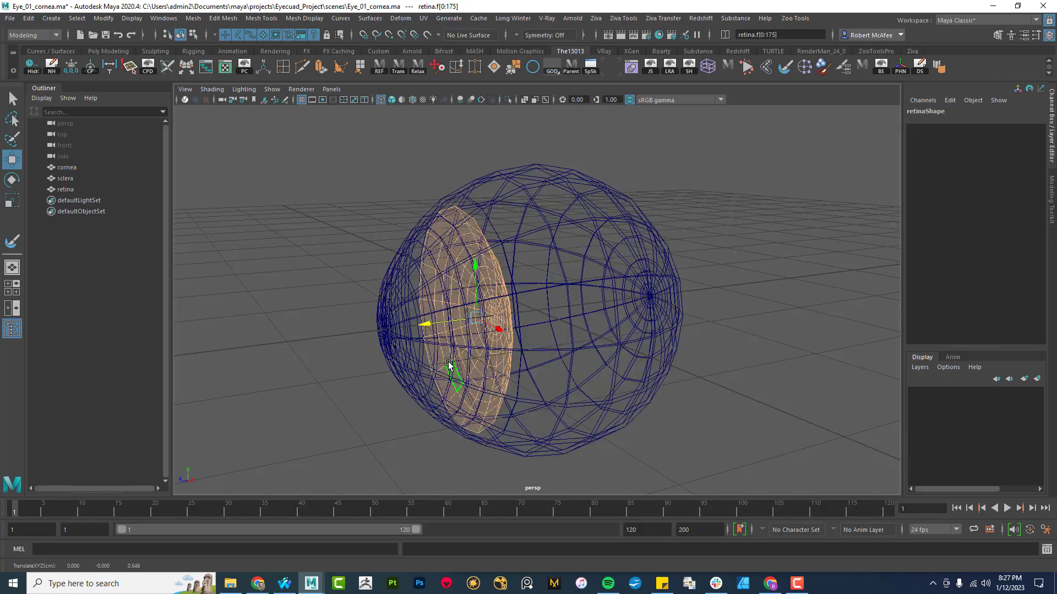
{"action": "mouse_move", "coordinate": [501, 362]}
{"action": "left_mouse_down", "text": "alt"}
{"action": "mouse_move", "coordinate": [457, 348]}
{"action": "mouse_move", "coordinate": [420, 317]}
{"action": "mouse_move", "coordinate": [545, 327]}
{"action": "mouse_move", "coordinate": [547, 319]}
{"action": "mouse_move", "coordinate": [574, 333]}
{"action": "mouse_move", "coordinate": [598, 324]}
{"action": "left_mouse_up", "text": "alt"}
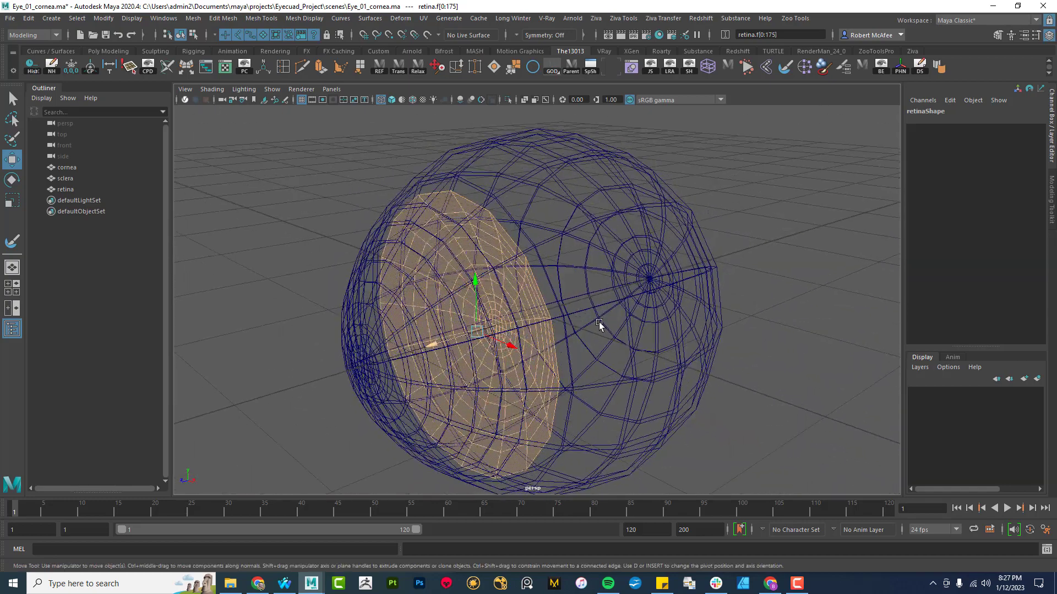
- Scale the retina's UV shell up uniformly around its centre to nearly fill the 0–1 UV tile
{"action": "left_click", "coordinate": [224, 66]}
{"action": "right_click_drag", "start_coordinate": [739, 391], "coordinate": [798, 391], "text": "alt"}
{"action": "key", "text": "r"}
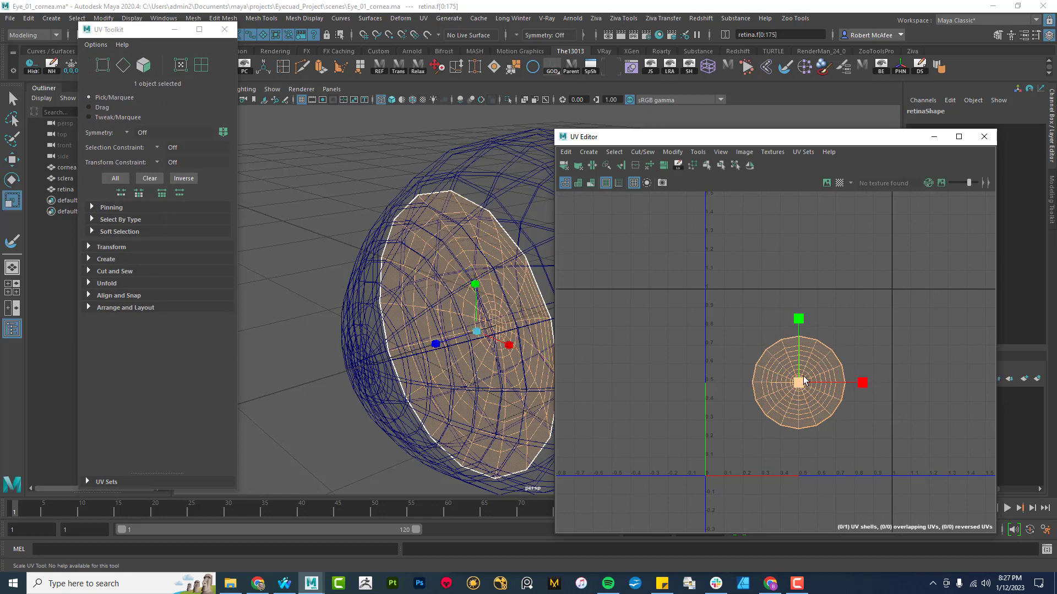
{"action": "left_click_drag", "start_coordinate": [796, 388], "coordinate": [850, 387]}
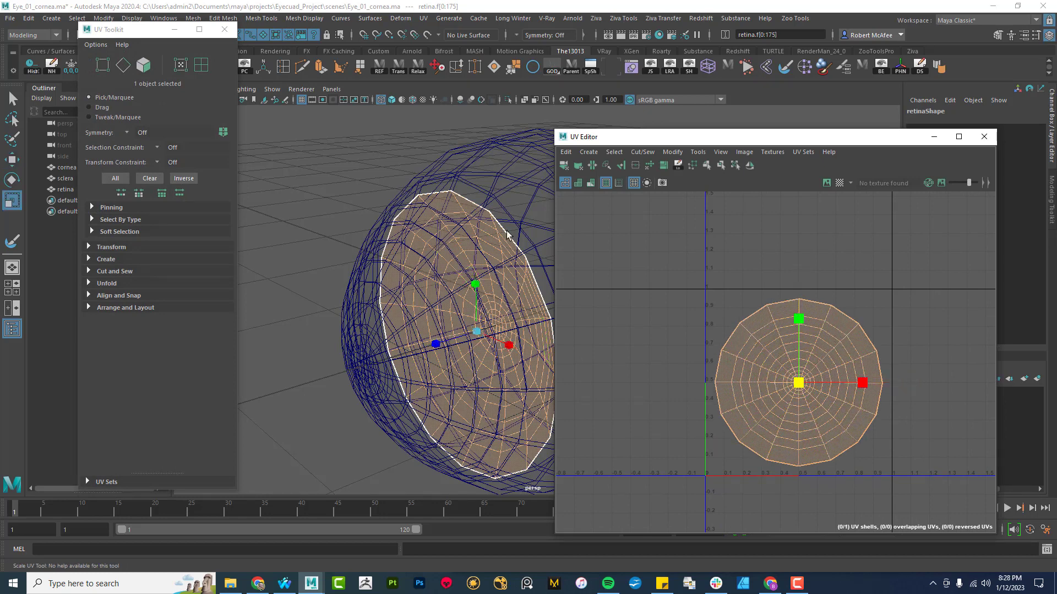
{"action": "left_click_drag", "start_coordinate": [453, 272], "coordinate": [412, 234], "text": "alt"}
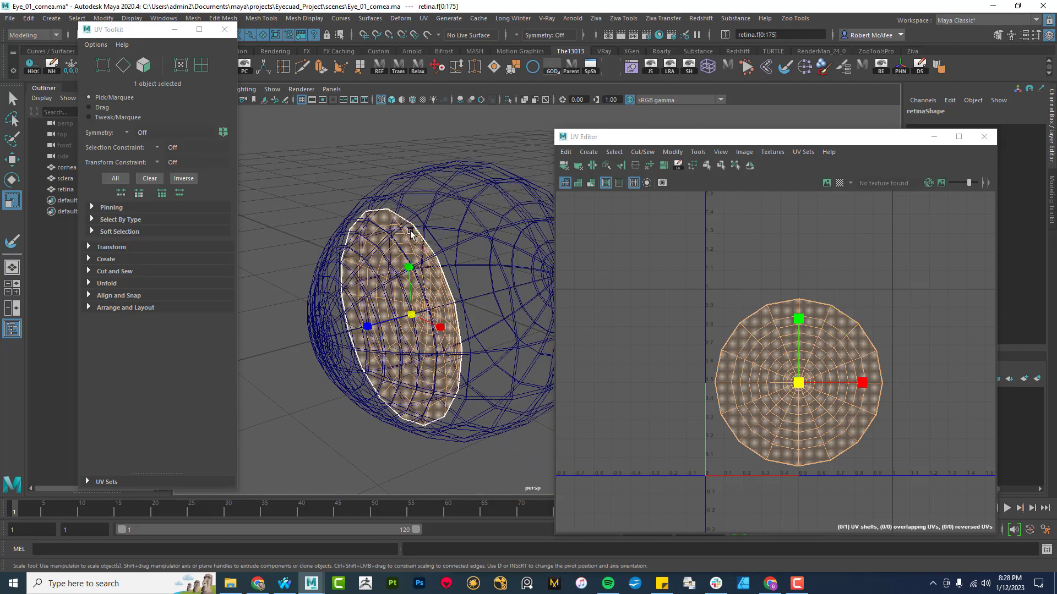
{"action": "left_click", "coordinate": [984, 136]}
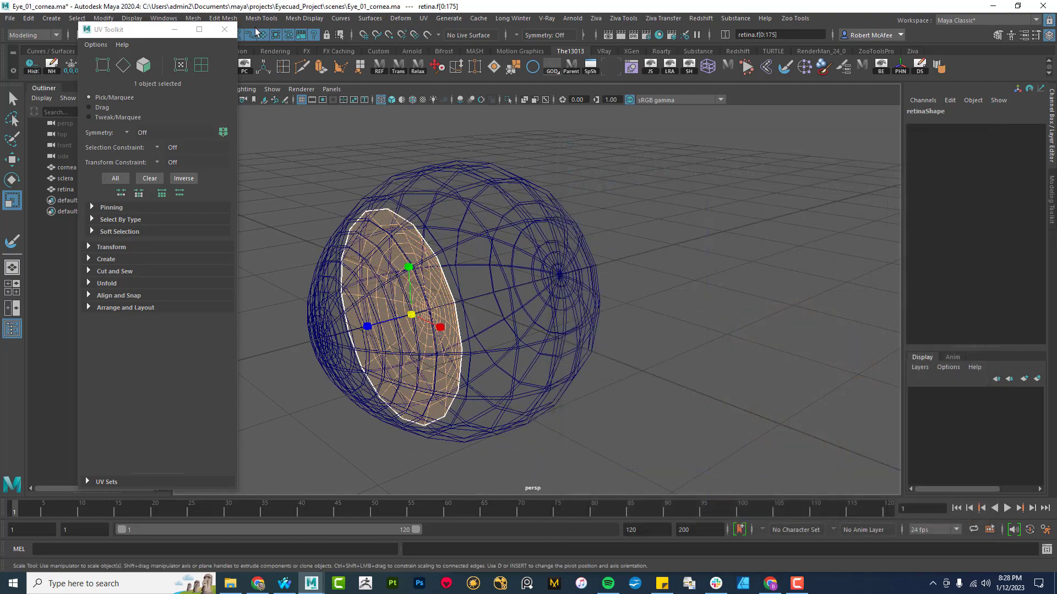
{"action": "left_click", "coordinate": [224, 35]}
- Duplicate the whole retina object and move the copy forward 0.384 along Z toward the front of the eye
{"action": "left_click_drag", "start_coordinate": [435, 436], "coordinate": [430, 263], "text": "alt"}
{"action": "right_click_drag", "start_coordinate": [429, 271], "coordinate": [472, 257]}
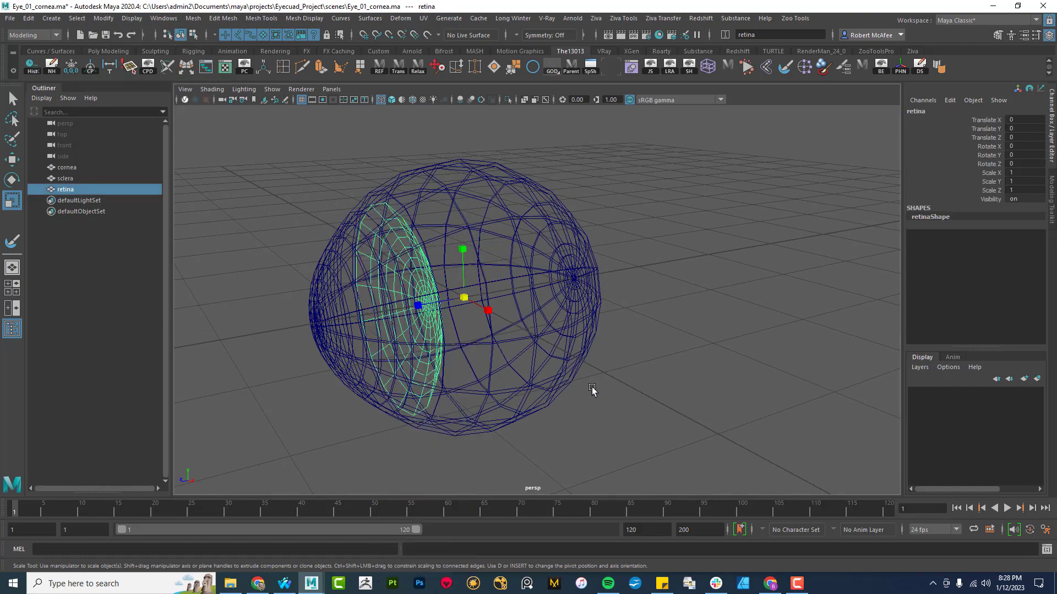
{"action": "left_click_drag", "start_coordinate": [559, 370], "coordinate": [651, 336], "text": "alt"}
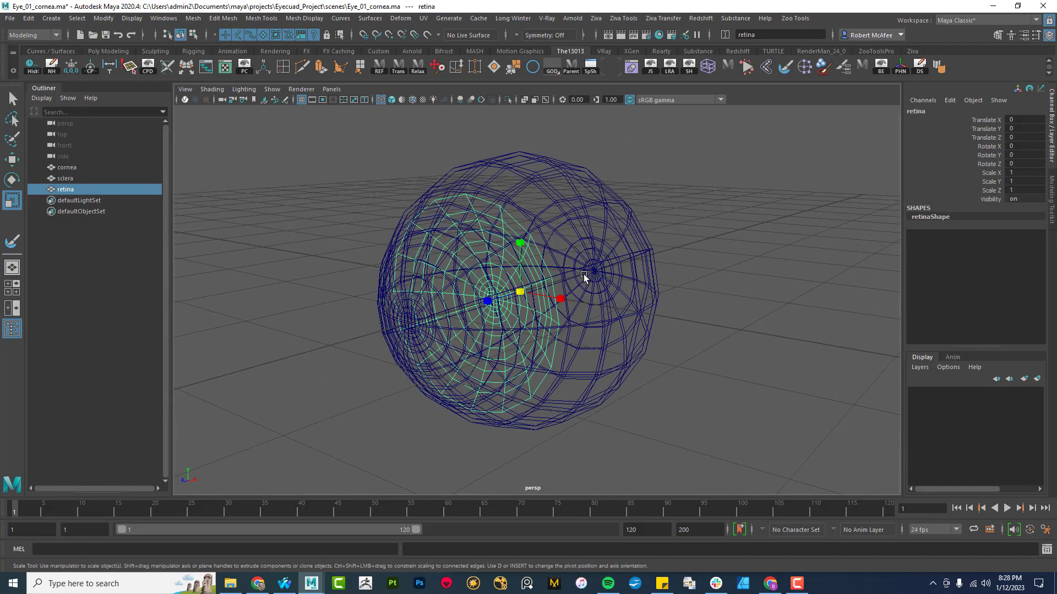
{"action": "key", "text": "ctrl+d"}
{"action": "key", "text": "w"}
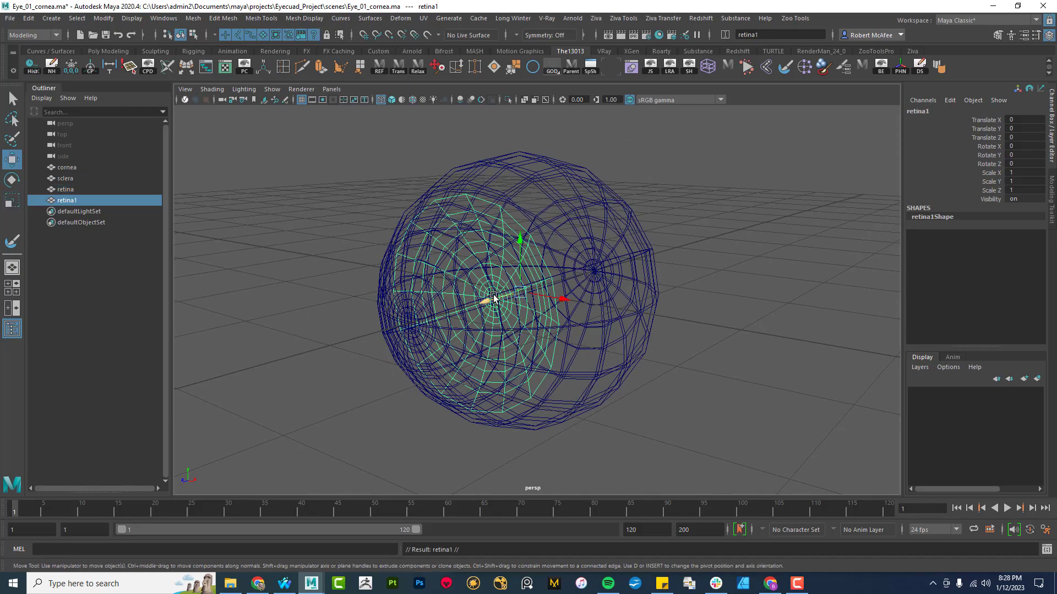
{"action": "left_click_drag", "start_coordinate": [494, 299], "coordinate": [585, 337]}
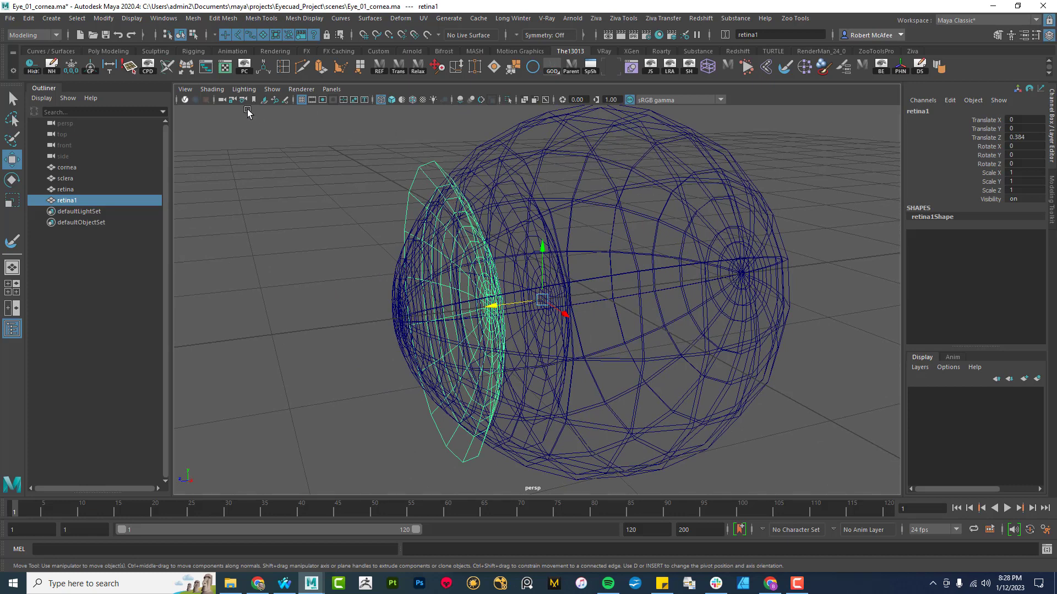
- Center the duplicate's pivot and scale it to 0.628 in X and Y and 0.118 in Z, forming a shallow disc
{"action": "left_click", "coordinate": [92, 68]}
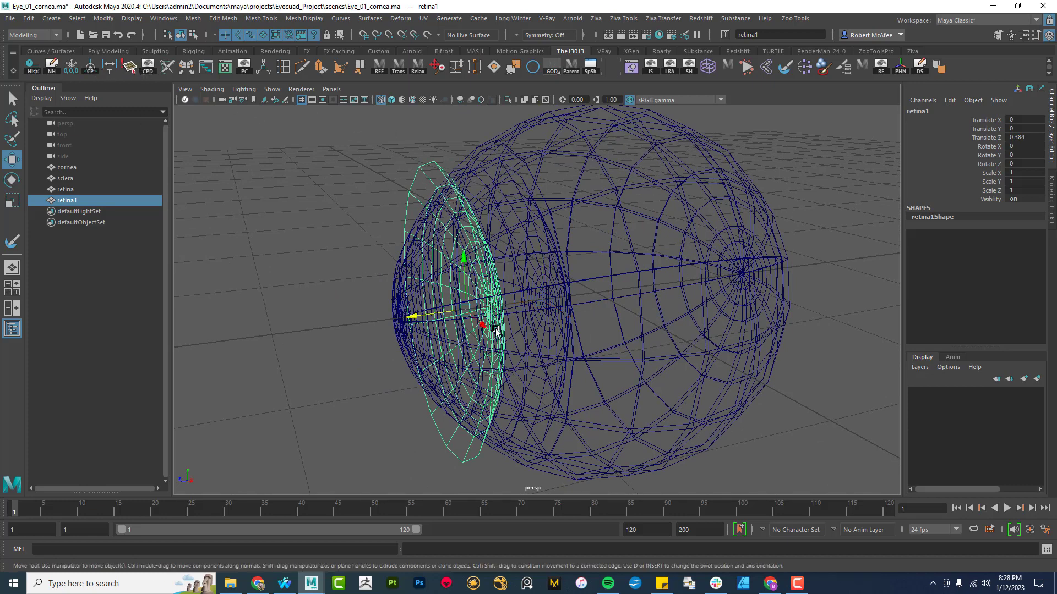
{"action": "key", "text": "e"}
{"action": "key", "text": "r"}
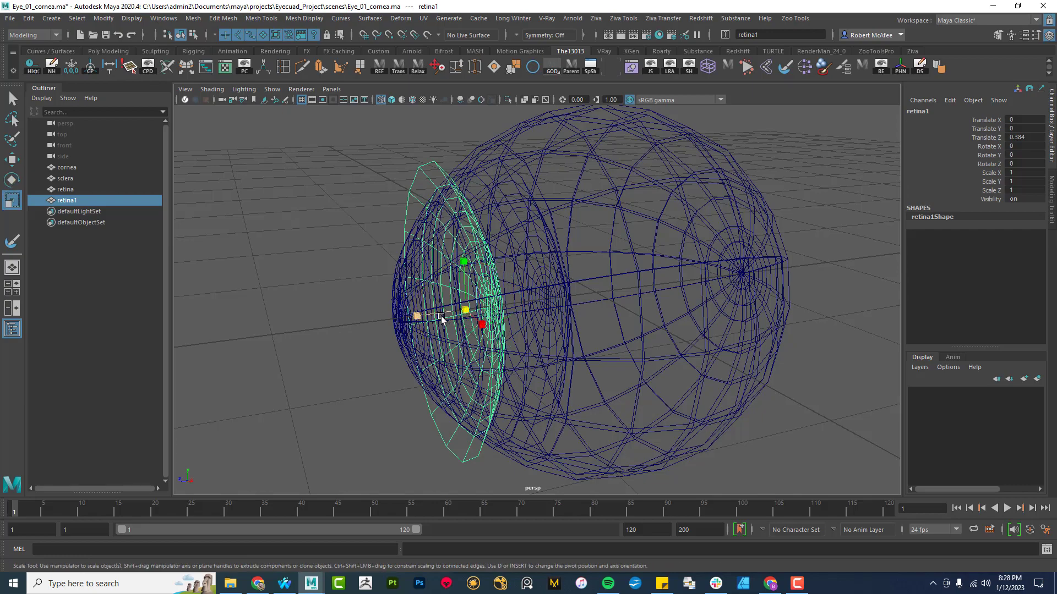
{"action": "left_click_drag", "start_coordinate": [418, 320], "coordinate": [565, 324]}
{"action": "mouse_move", "coordinate": [463, 321]}
{"action": "left_mouse_down"}
{"action": "mouse_move", "coordinate": [366, 337]}
{"action": "mouse_move", "coordinate": [410, 342]}
{"action": "mouse_move", "coordinate": [372, 347]}
{"action": "mouse_move", "coordinate": [462, 346]}
{"action": "mouse_move", "coordinate": [476, 325]}
{"action": "mouse_move", "coordinate": [455, 327]}
{"action": "left_mouse_up"}
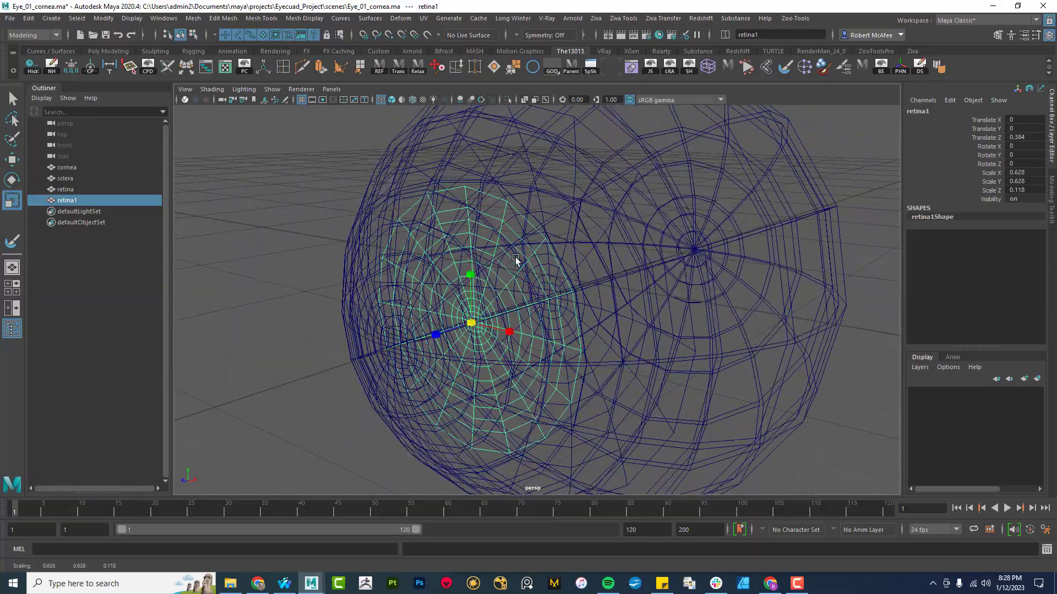
- Isolate the flattened duplicate retina and pull its outer border edge loop back along Z to form a rim
{"action": "right_click_drag", "start_coordinate": [515, 256], "coordinate": [484, 269], "text": "alt"}
{"action": "left_click", "coordinate": [506, 101]}
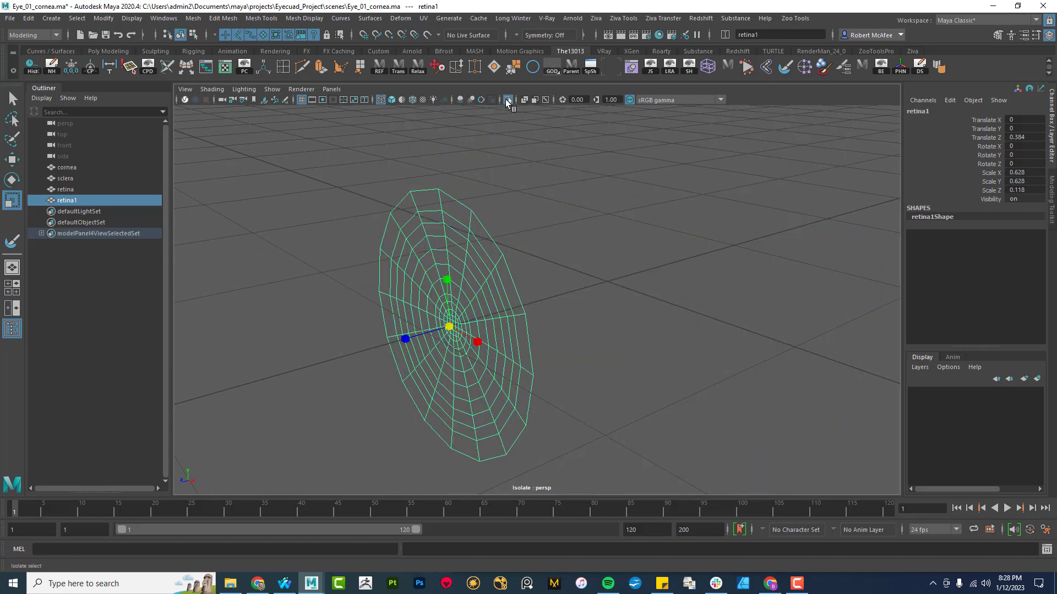
{"action": "right_click_drag", "start_coordinate": [481, 220], "coordinate": [483, 190]}
{"action": "double_click", "coordinate": [478, 234]}
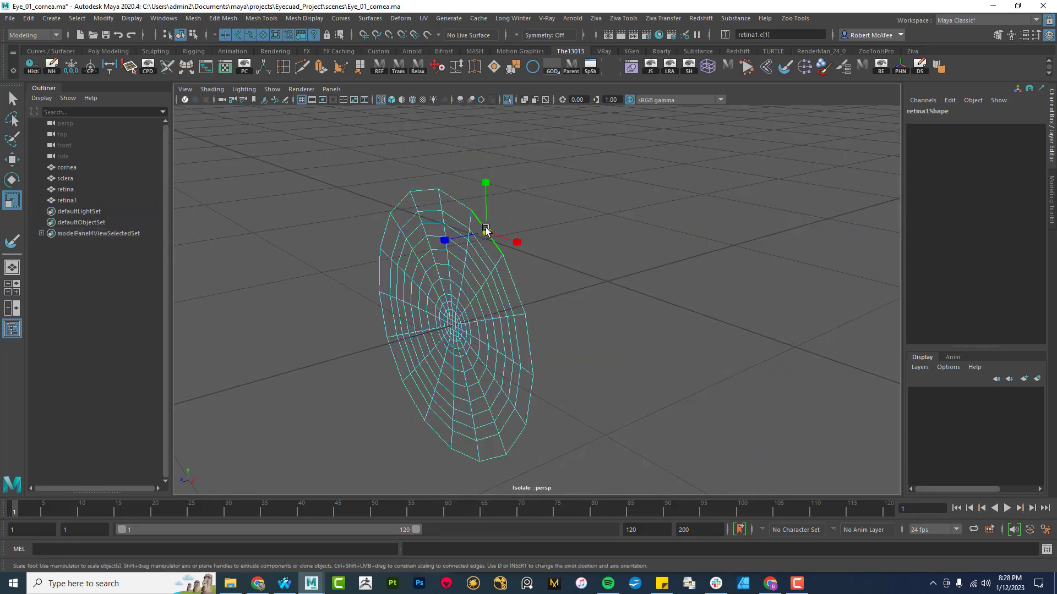
{"action": "key", "text": "w"}
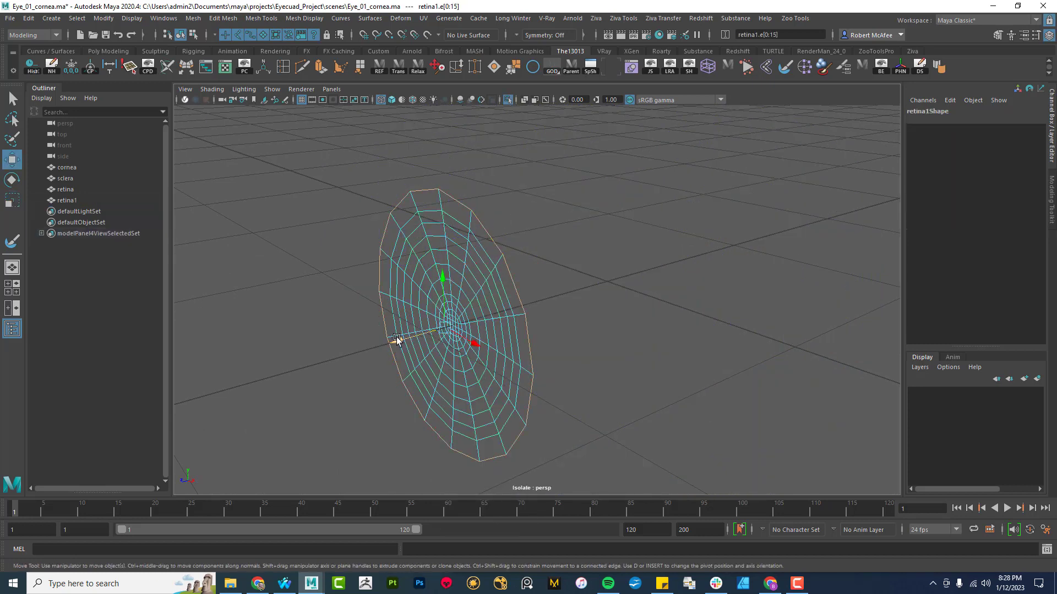
{"action": "left_click_drag", "start_coordinate": [397, 337], "coordinate": [541, 289], "text": "shift"}
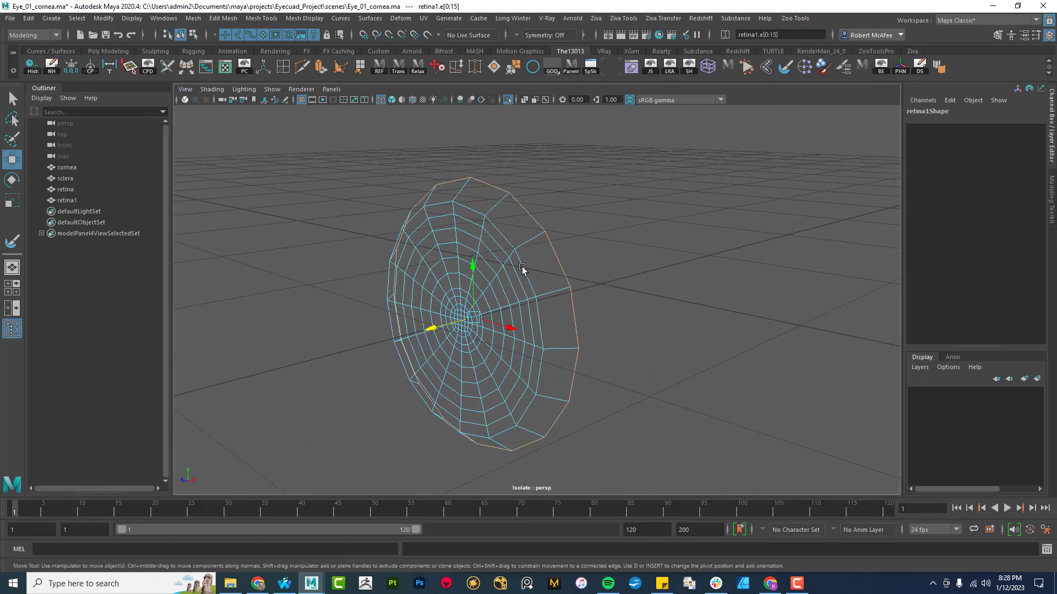
- Move the disc's second edge loop back slightly along Z and scale its outer border loop down a little
{"action": "double_click", "coordinate": [522, 269]}
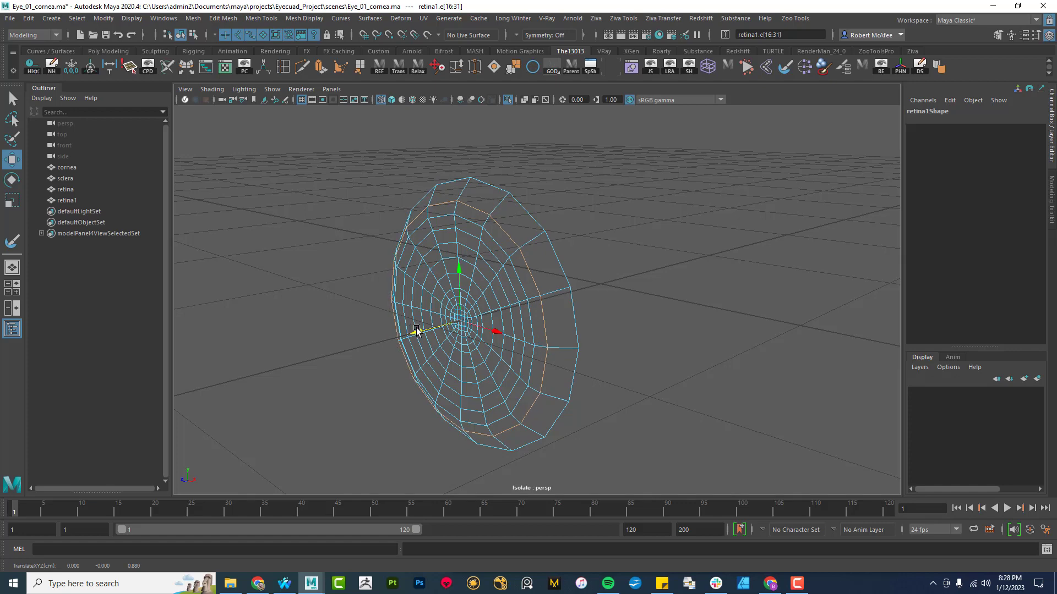
{"action": "left_click_drag", "start_coordinate": [413, 327], "coordinate": [510, 312], "text": "alt"}
{"action": "double_click", "coordinate": [502, 237]}
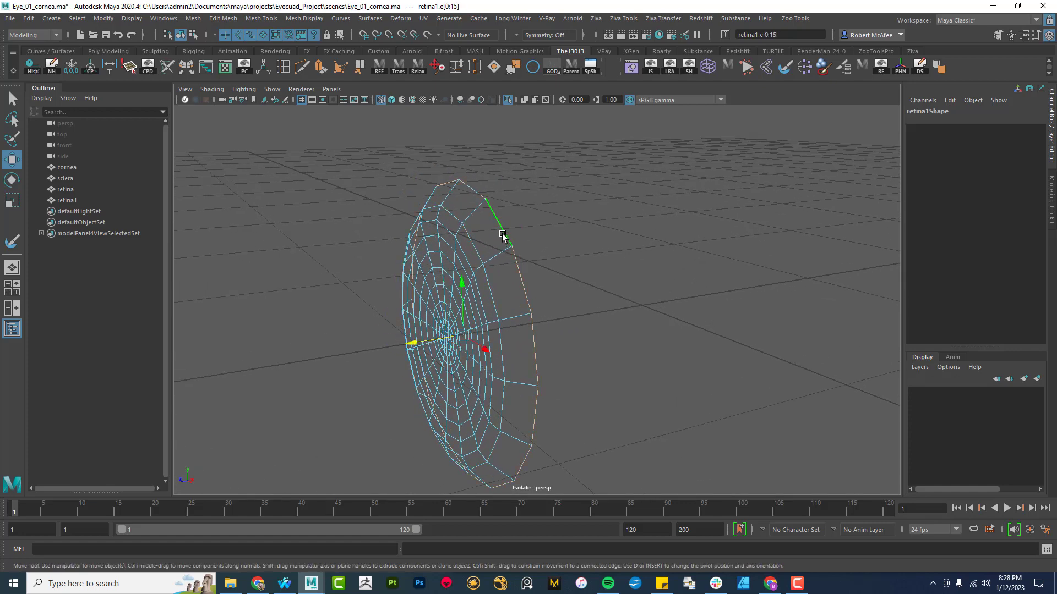
{"action": "key", "text": "r"}
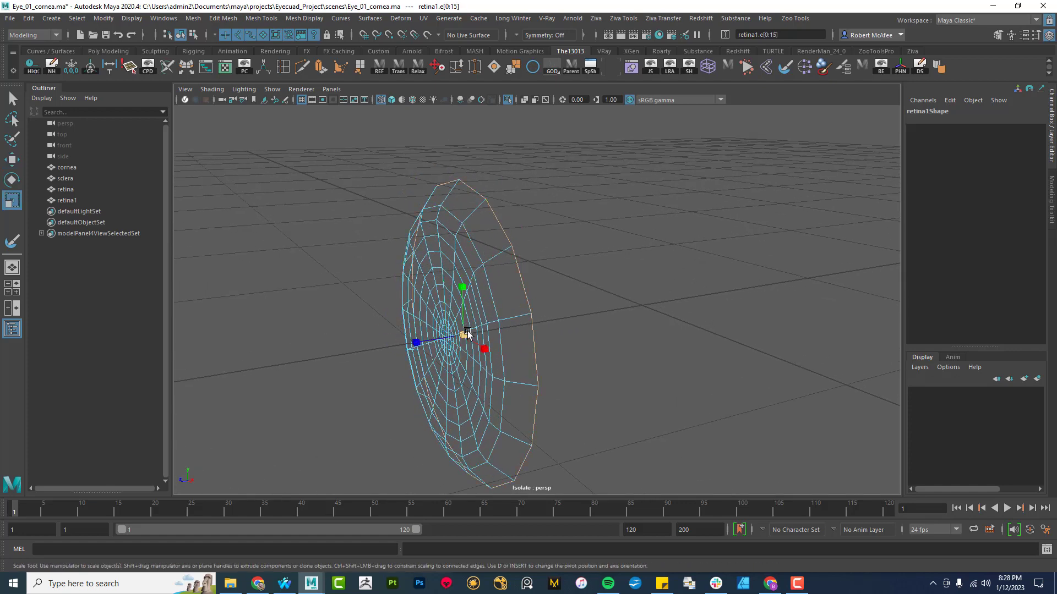
{"action": "left_click_drag", "start_coordinate": [467, 331], "coordinate": [456, 333]}
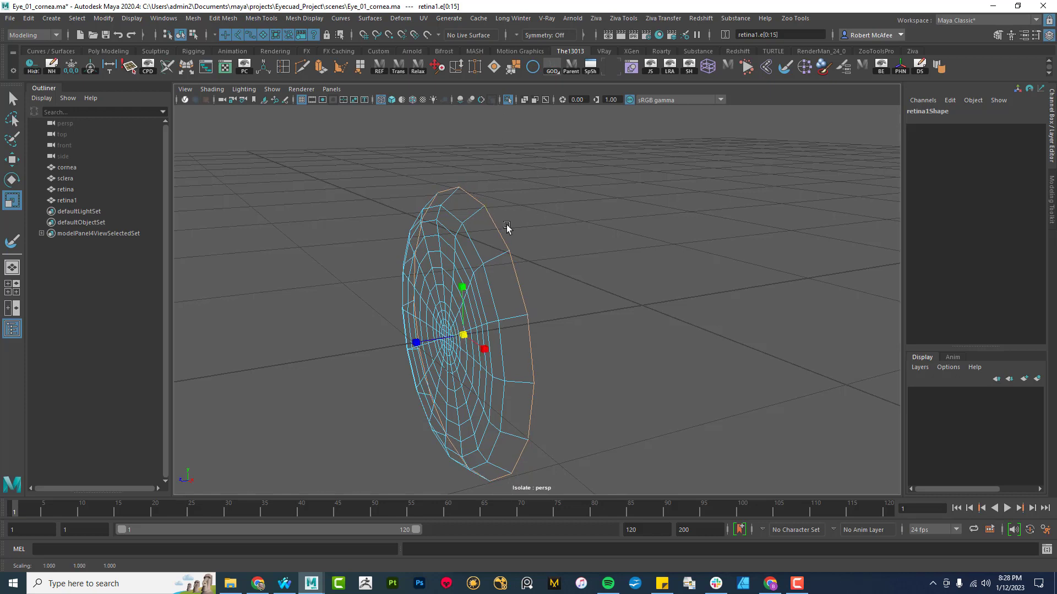
- Insert an edge loop just inside the disc's outer border to support the rim
{"action": "left_click", "coordinate": [283, 66]}
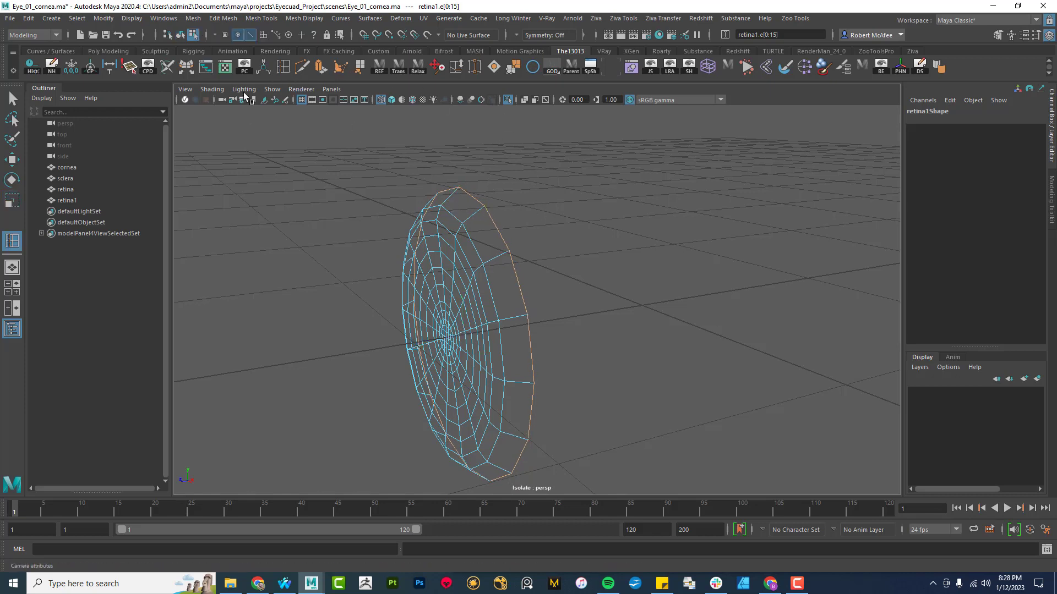
{"action": "left_click", "coordinate": [474, 215]}
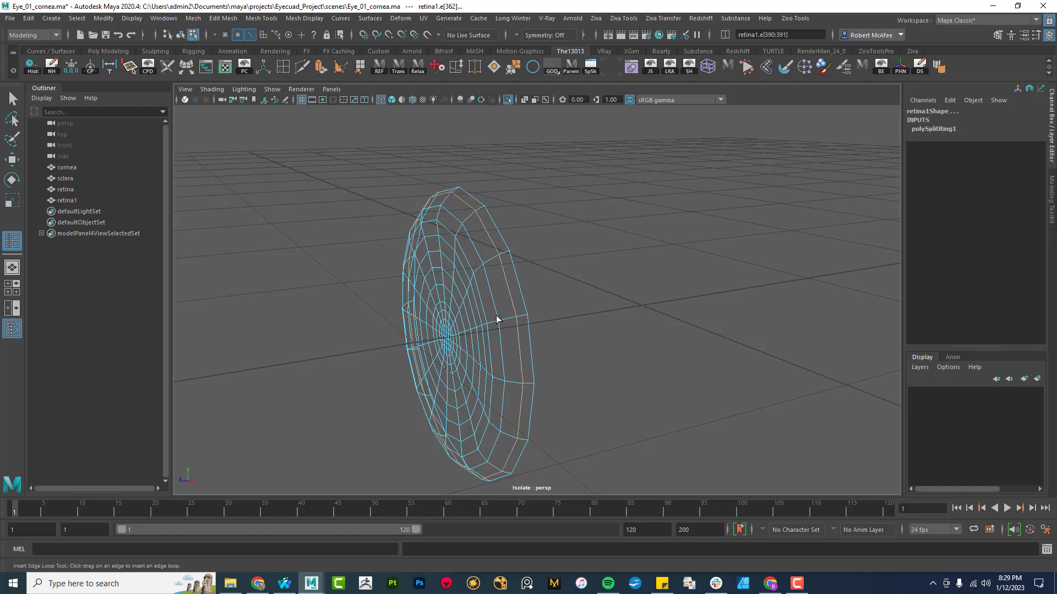
{"action": "left_click_drag", "start_coordinate": [496, 316], "coordinate": [380, 248], "text": "alt"}
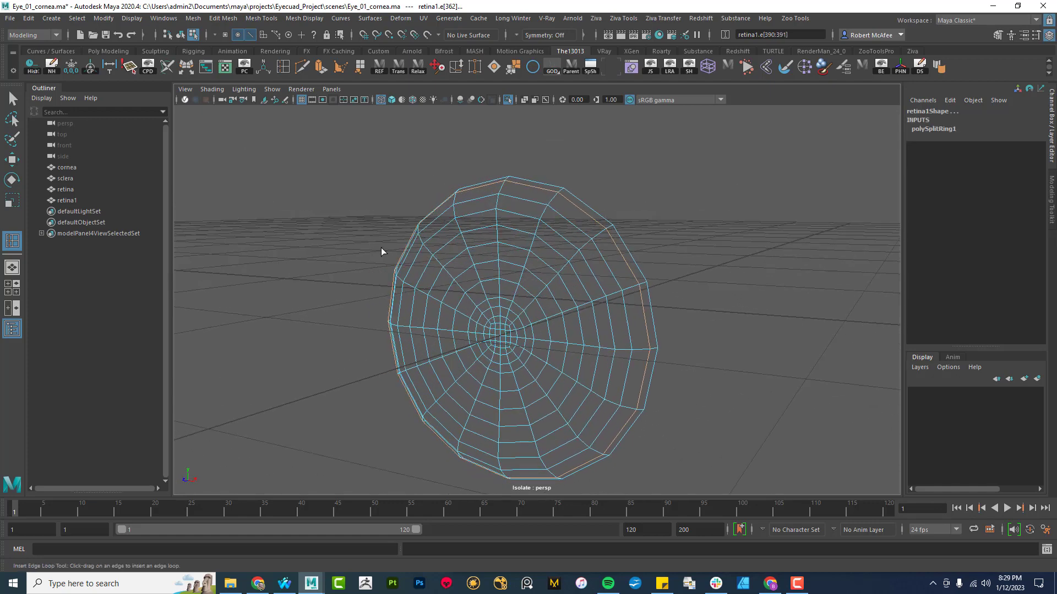
- Delete the central faces and the small face ring around them to open a pupil hole in the disc
{"action": "left_click", "coordinate": [12, 161]}
{"action": "right_click_drag", "start_coordinate": [504, 359], "coordinate": [609, 417], "text": "alt"}
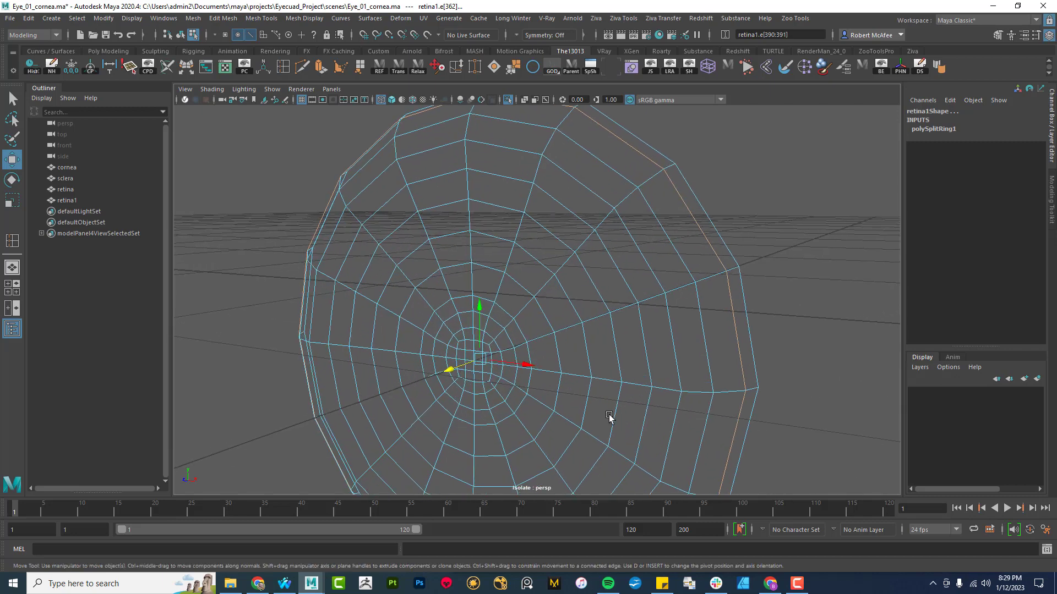
{"action": "right_click_drag", "start_coordinate": [480, 340], "coordinate": [494, 346]}
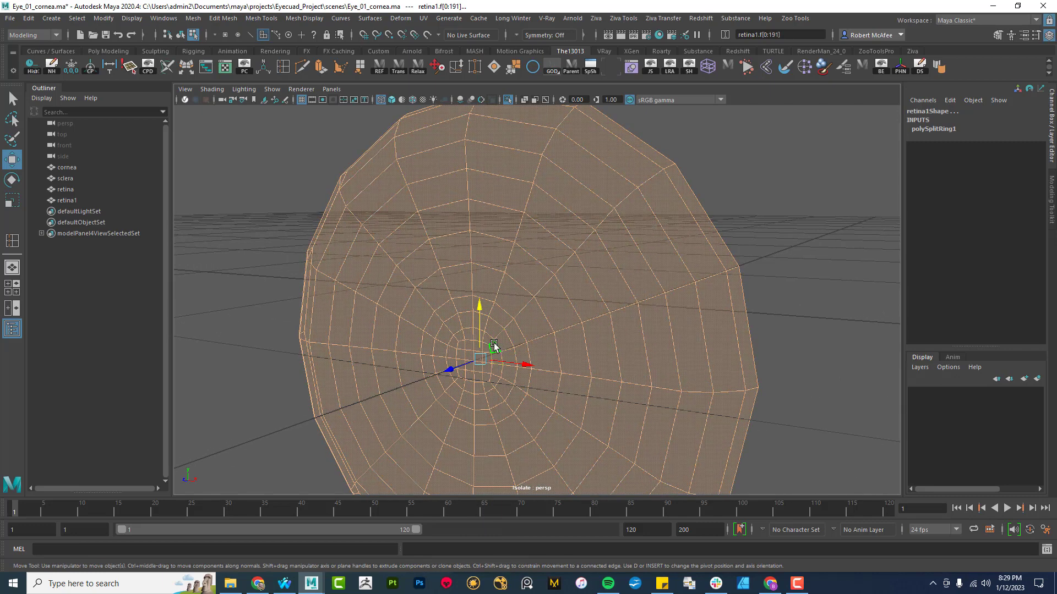
{"action": "left_click", "coordinate": [494, 348]}
{"action": "double_click", "coordinate": [500, 361]}
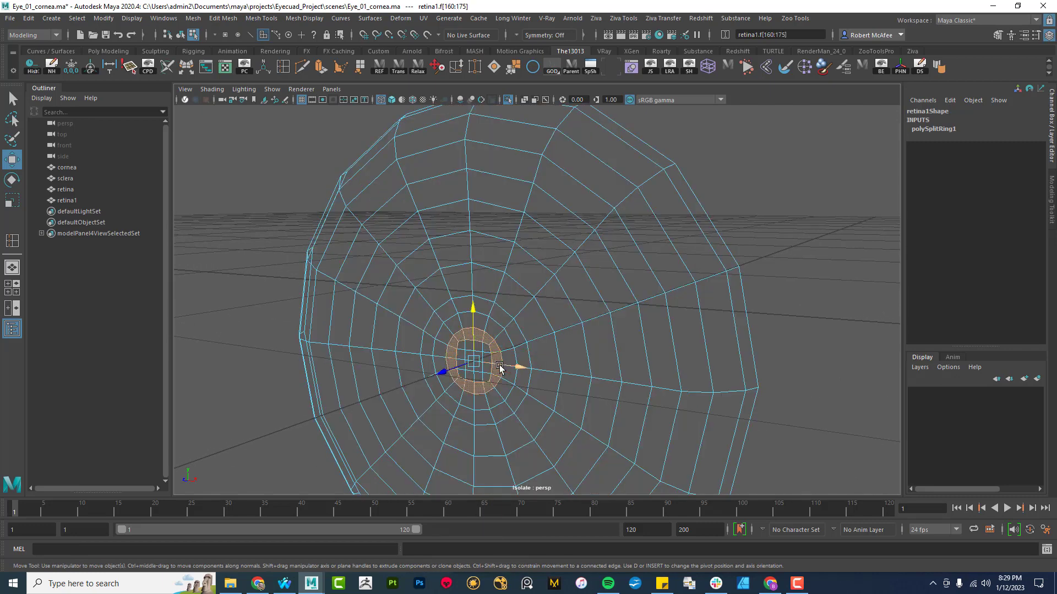
{"action": "key", "text": "Delete"}
{"action": "key", "text": "ctrl+z"}
{"action": "key", "text": "Delete"}
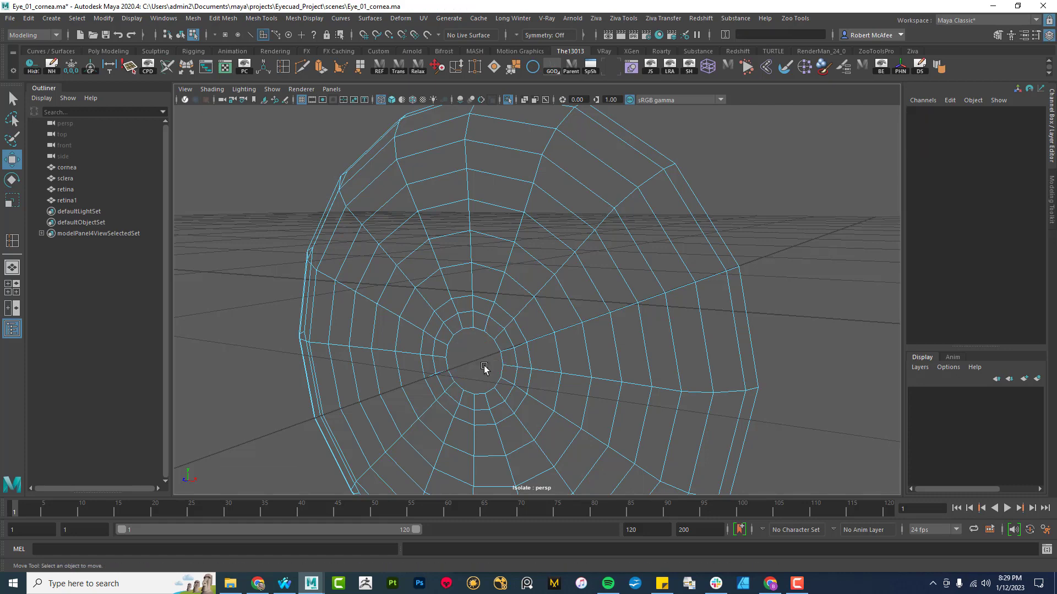
- Select the pupil hole's border edge loop and push it back along Z with soft selection to curve the opening inward
{"action": "right_click_drag", "start_coordinate": [494, 350], "coordinate": [490, 254]}
{"action": "left_click", "coordinate": [492, 336]}
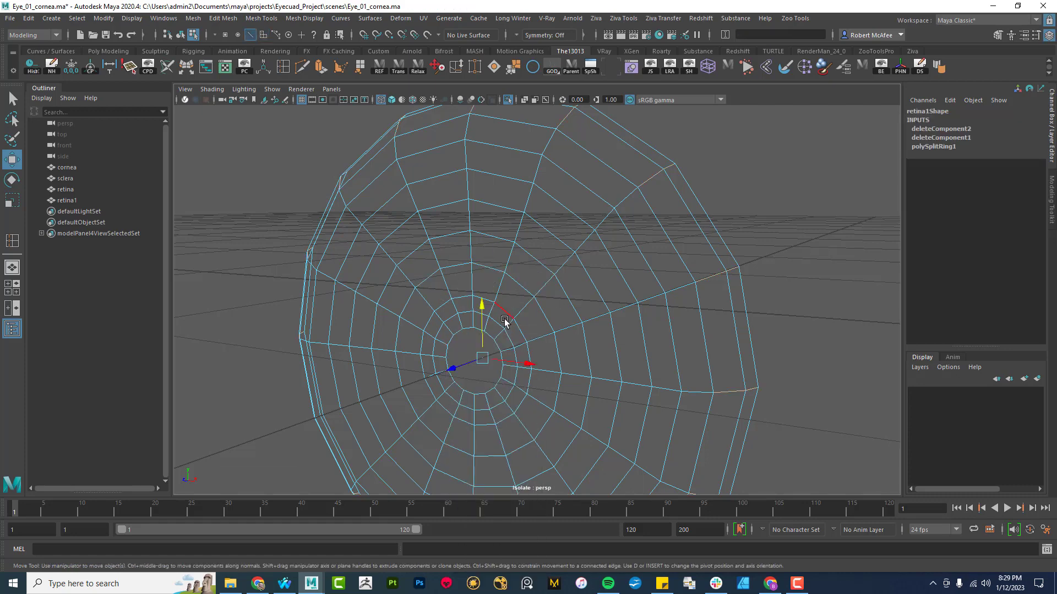
{"action": "double_click", "coordinate": [493, 336]}
{"action": "left_click_drag", "start_coordinate": [531, 354], "coordinate": [413, 387], "text": "alt"}
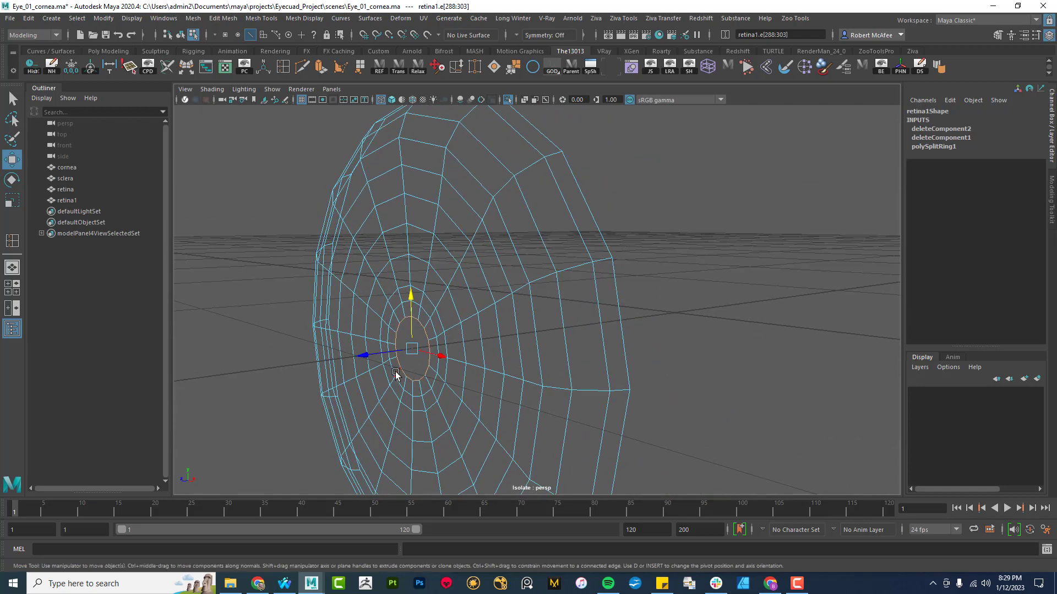
{"action": "key", "text": "b"}
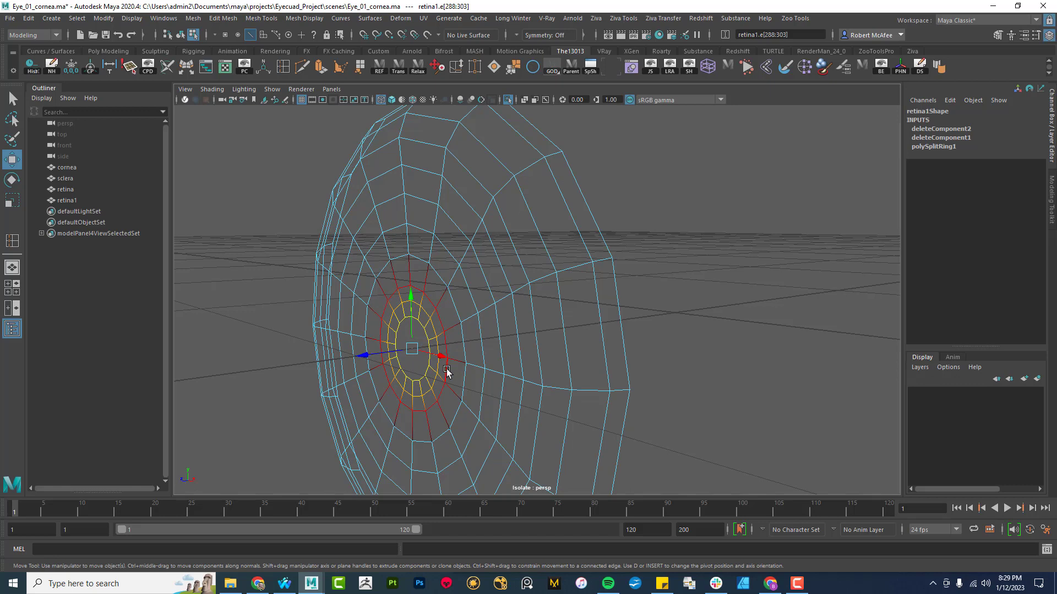
{"action": "left_click_drag", "start_coordinate": [362, 355], "coordinate": [454, 362]}
- Scale the pupil's back border loop wider and adjust its depth along Z to shape the inner wall
{"action": "key", "text": "r"}
{"action": "key", "text": "b"}
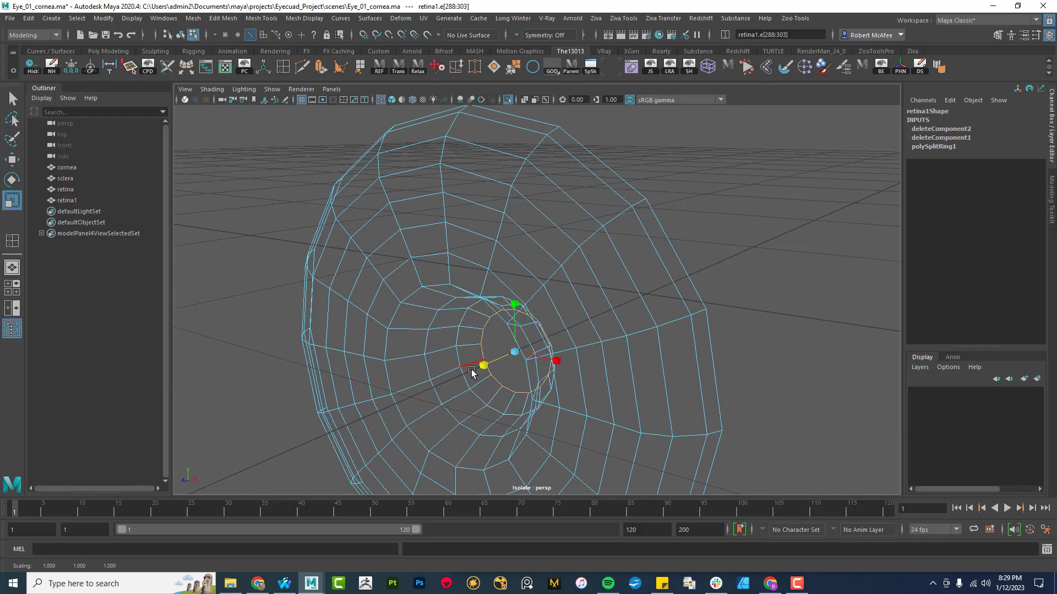
{"action": "left_click_drag", "start_coordinate": [455, 370], "coordinate": [480, 387], "text": "alt"}
{"action": "key", "text": "w"}
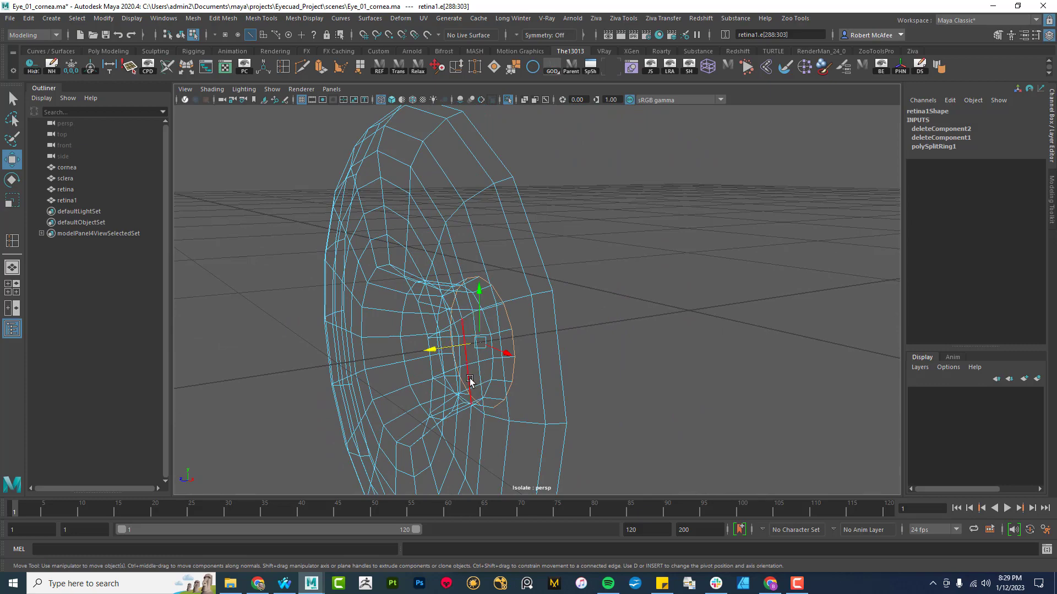
{"action": "left_click_drag", "start_coordinate": [441, 355], "coordinate": [616, 220]}
{"action": "scroll", "coordinate": [529, 287], "scroll_direction": "up", "scroll_amount": 3}
{"action": "key", "text": "5"}
{"action": "left_click_drag", "start_coordinate": [745, 252], "coordinate": [660, 330], "text": "alt"}
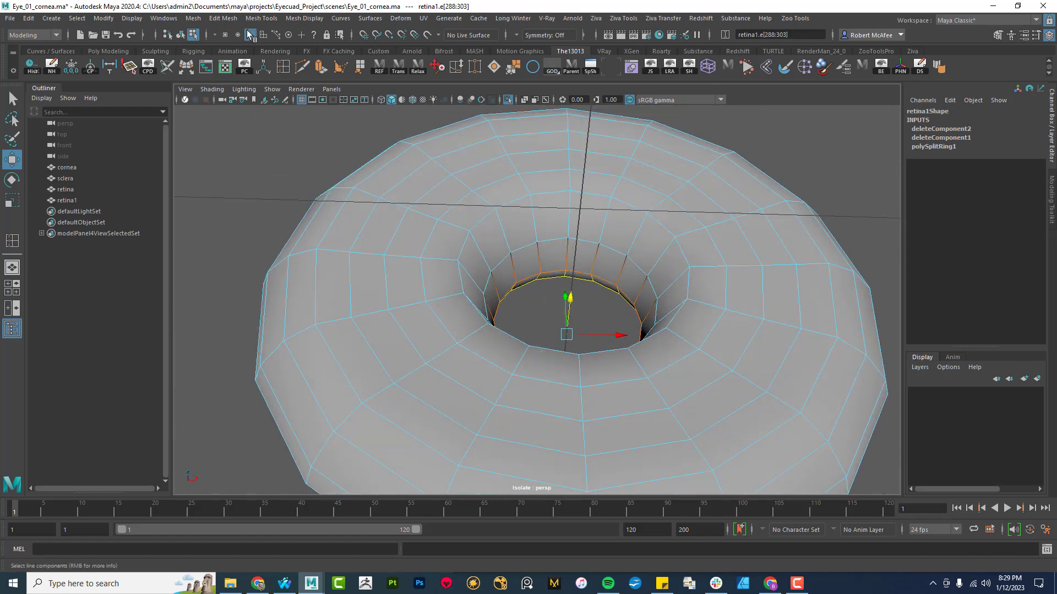
- Insert two edge loops around the pupil opening, one at the front lip and one along the inner wall
{"action": "left_click", "coordinate": [282, 66]}
{"action": "left_click", "coordinate": [605, 225]}
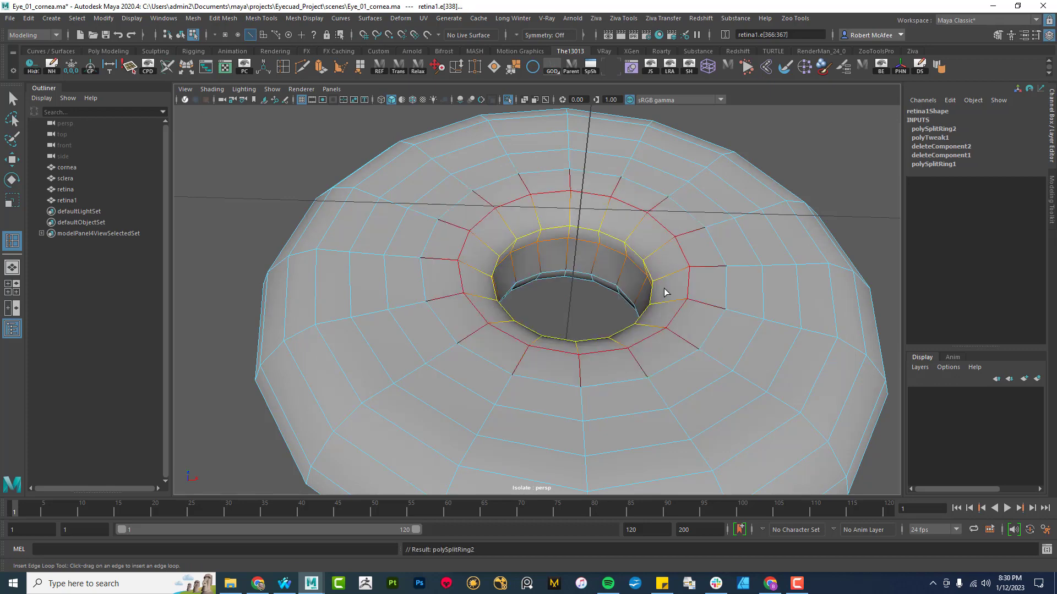
{"action": "left_click_drag", "start_coordinate": [667, 290], "coordinate": [510, 329], "text": "alt"}
{"action": "left_click", "coordinate": [600, 279]}
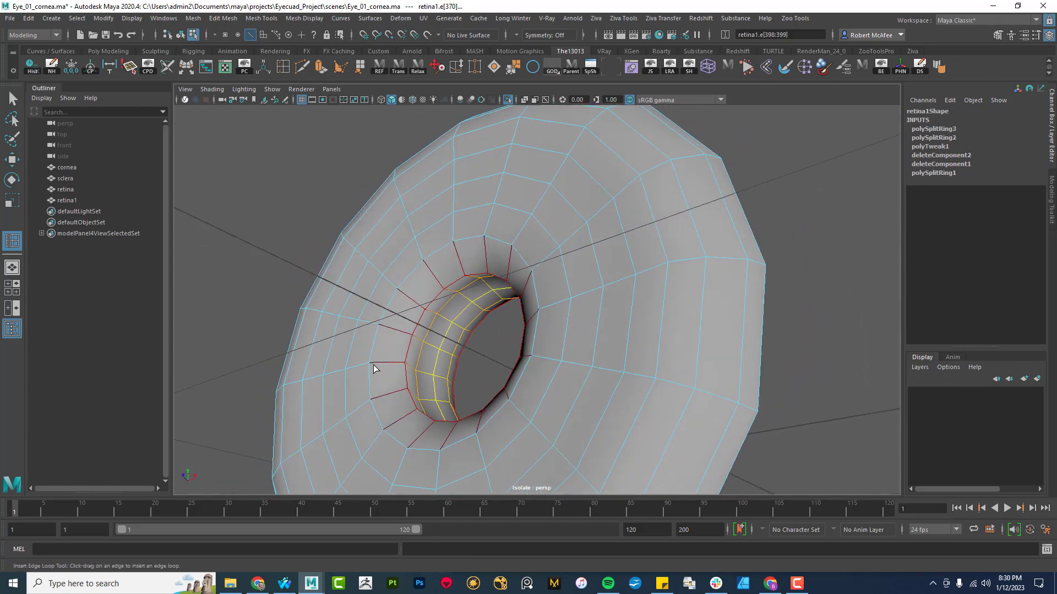
- Scale the edge loops around the pupil's lip and inner wall to round the opening's edge
{"action": "key", "text": "w"}
{"action": "double_click", "coordinate": [471, 308]}
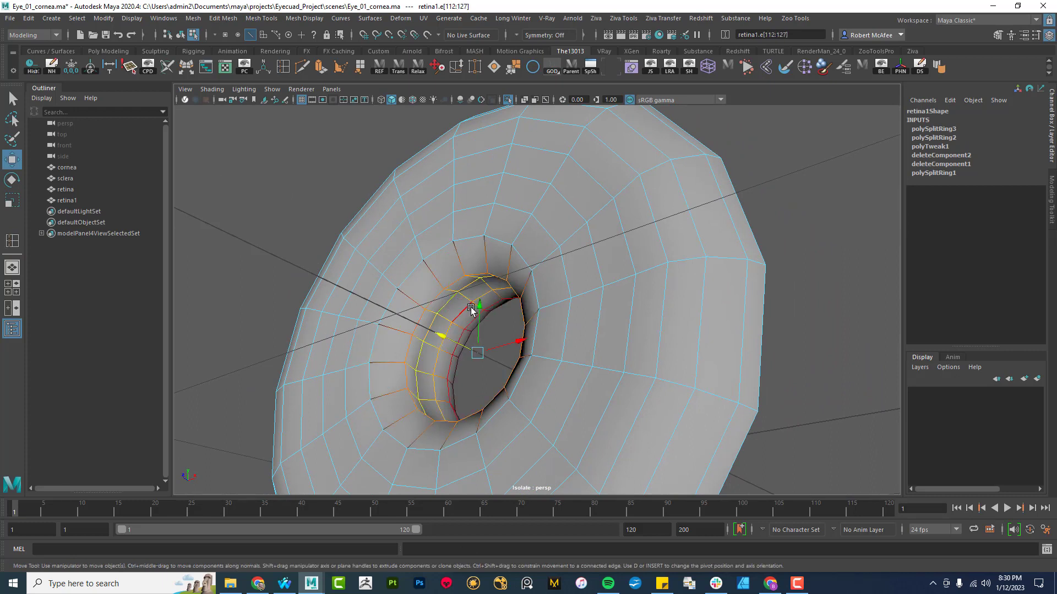
{"action": "key", "text": "r"}
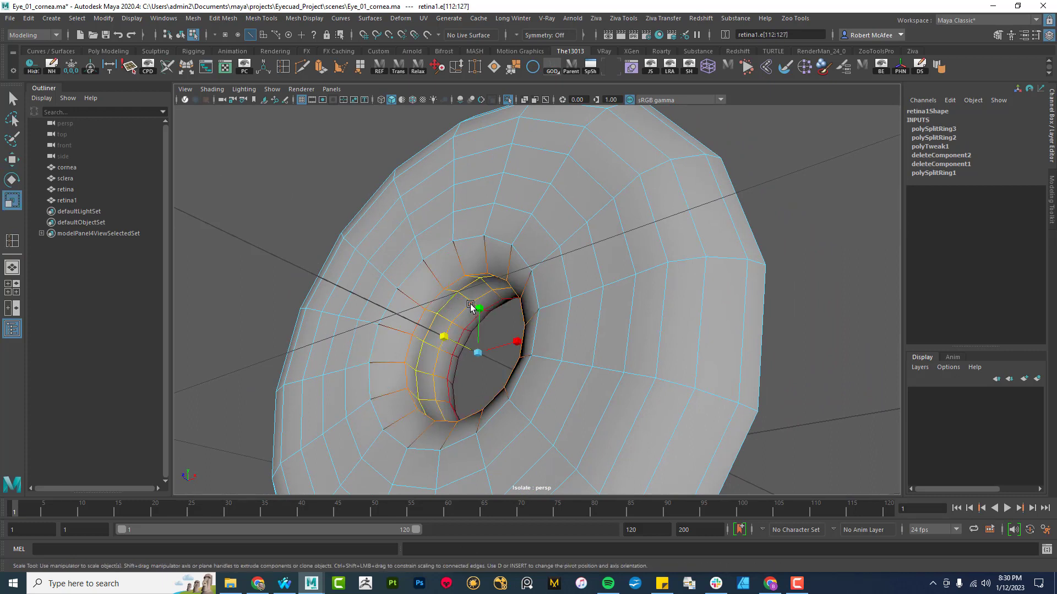
{"action": "key", "text": "b"}
{"action": "left_click_drag", "start_coordinate": [478, 354], "coordinate": [543, 324]}
{"action": "double_click", "coordinate": [459, 314]}
{"action": "double_click", "coordinate": [537, 324]}
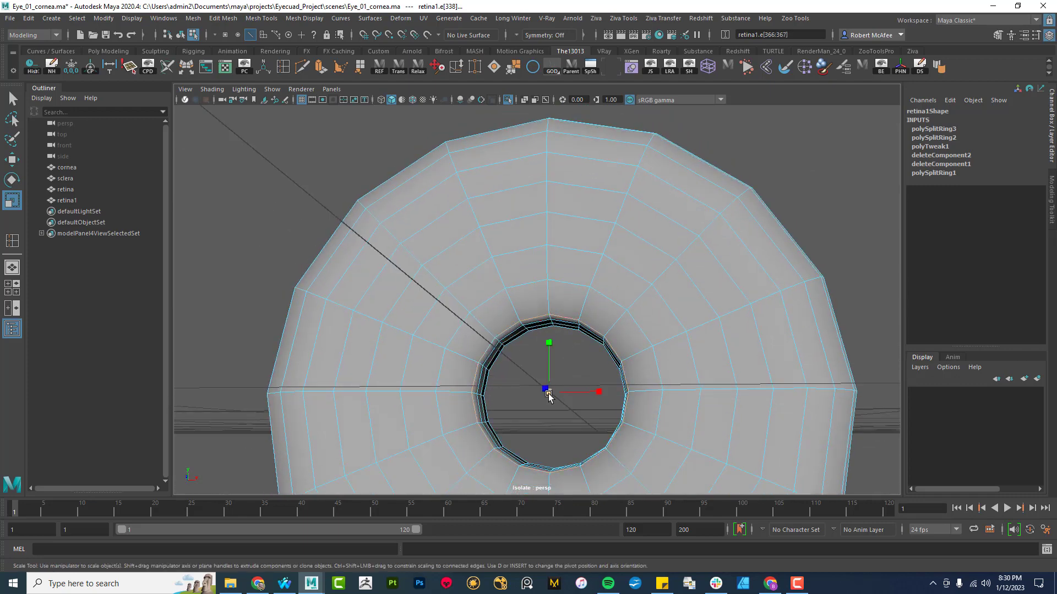
{"action": "left_click_drag", "start_coordinate": [548, 395], "coordinate": [550, 392]}
- Return the disc to object mode, delete its construction history and freeze its transformations
{"action": "right_click_drag", "start_coordinate": [727, 349], "coordinate": [651, 236], "text": "alt"}
{"action": "left_click_drag", "start_coordinate": [655, 242], "coordinate": [643, 274], "text": "alt"}
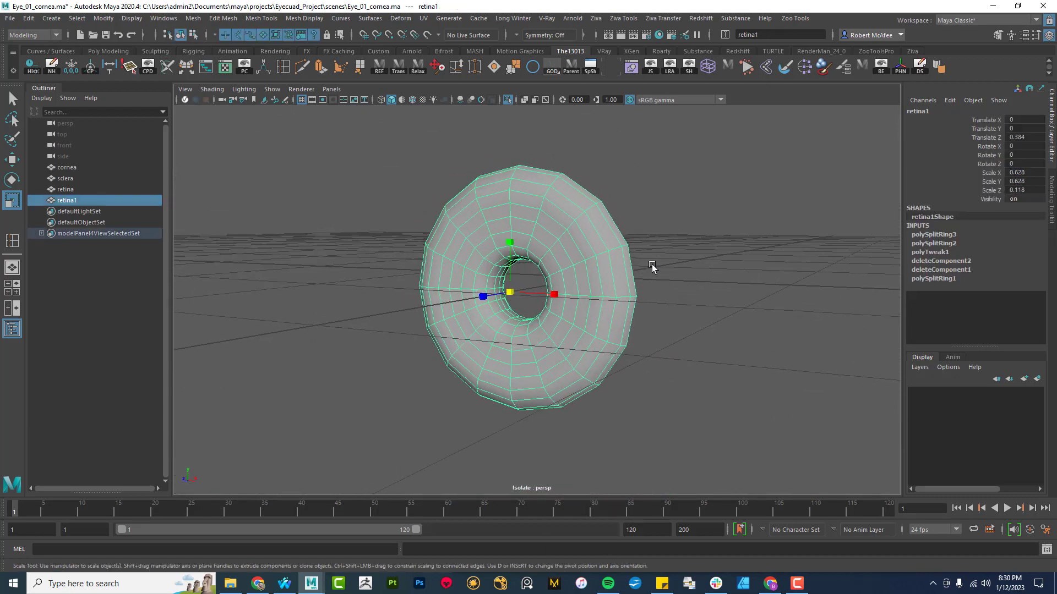
{"action": "key", "text": "alt+shift+d"}
{"action": "left_click", "coordinate": [71, 66]}
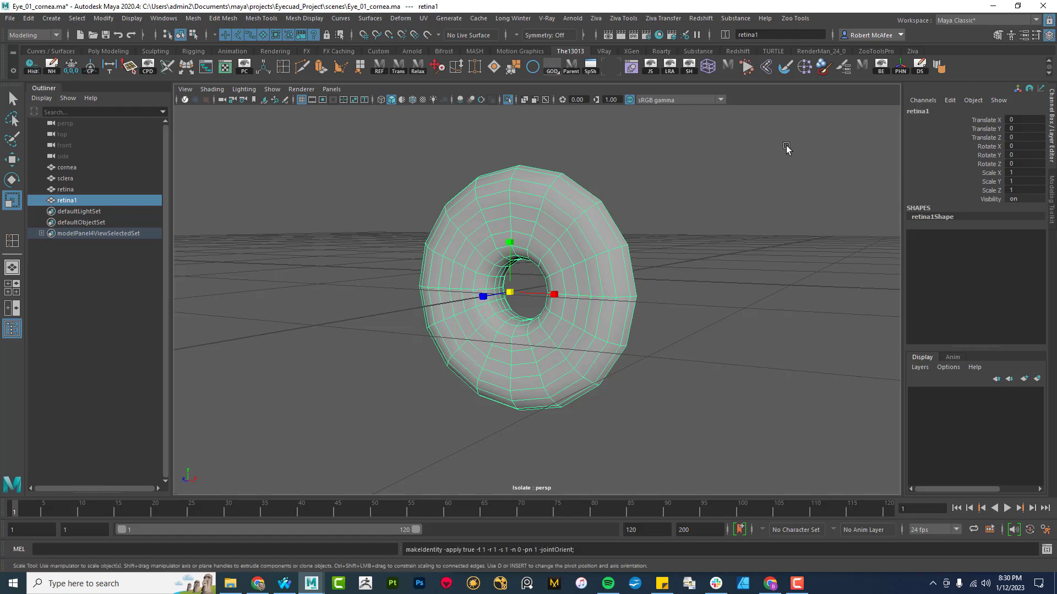
- Rename the retina1 disc as iris
{"action": "left_click_drag", "start_coordinate": [579, 226], "coordinate": [522, 210], "text": "alt"}
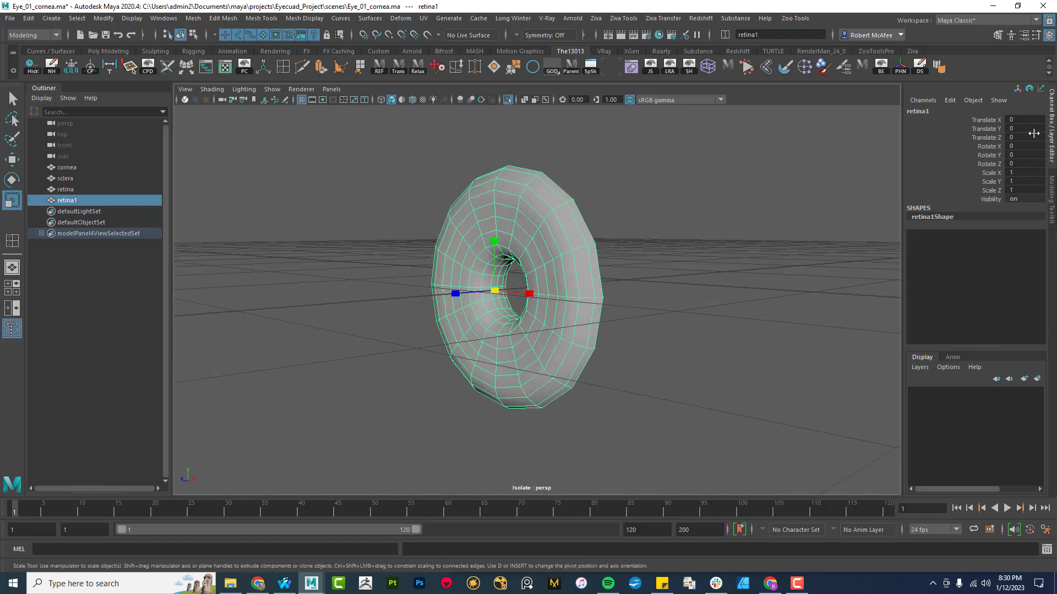
{"action": "left_click_drag", "start_coordinate": [773, 307], "coordinate": [704, 227], "text": "alt"}
{"action": "left_click_drag", "start_coordinate": [659, 331], "coordinate": [660, 308], "text": "alt"}
{"action": "double_click", "coordinate": [934, 110]}
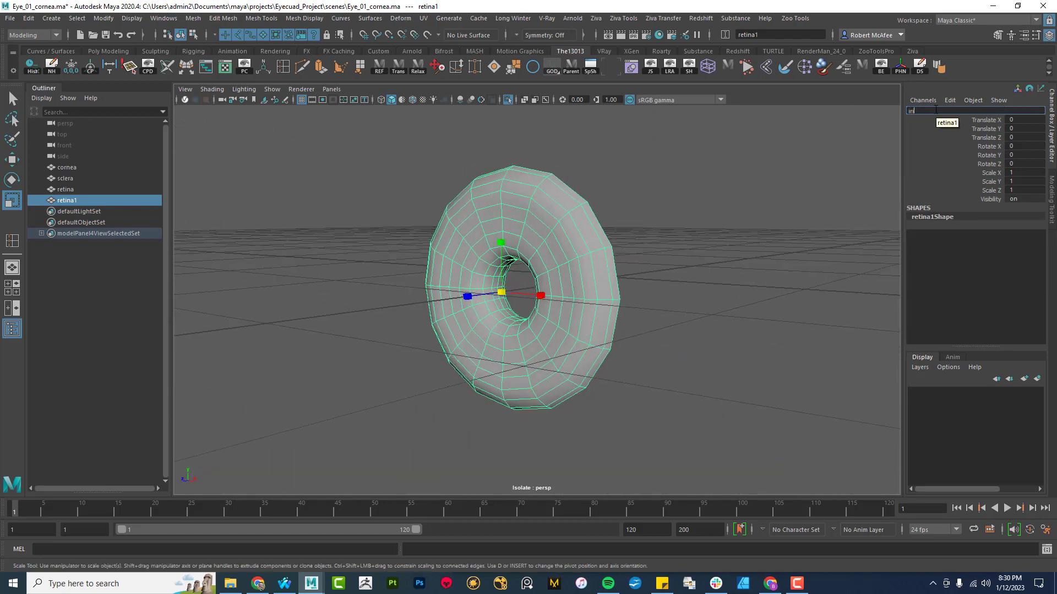
{"action": "key", "text": "Return"}
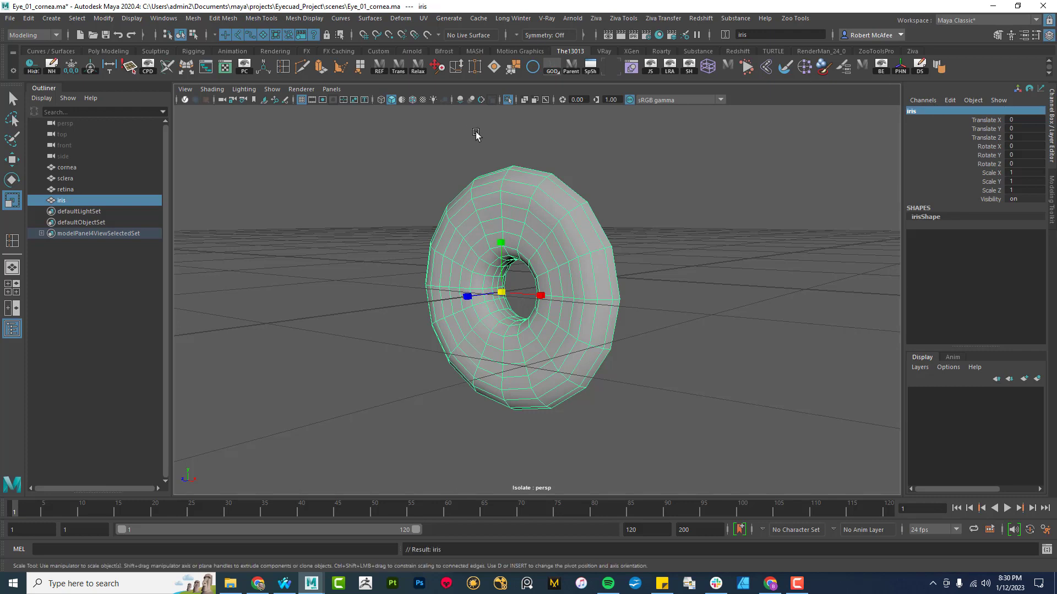
- Show all eye parts in wireframe, scale the iris uniformly to 1.256 to fit inside the eyeball, and freeze its transformations
{"action": "left_click", "coordinate": [507, 99]}
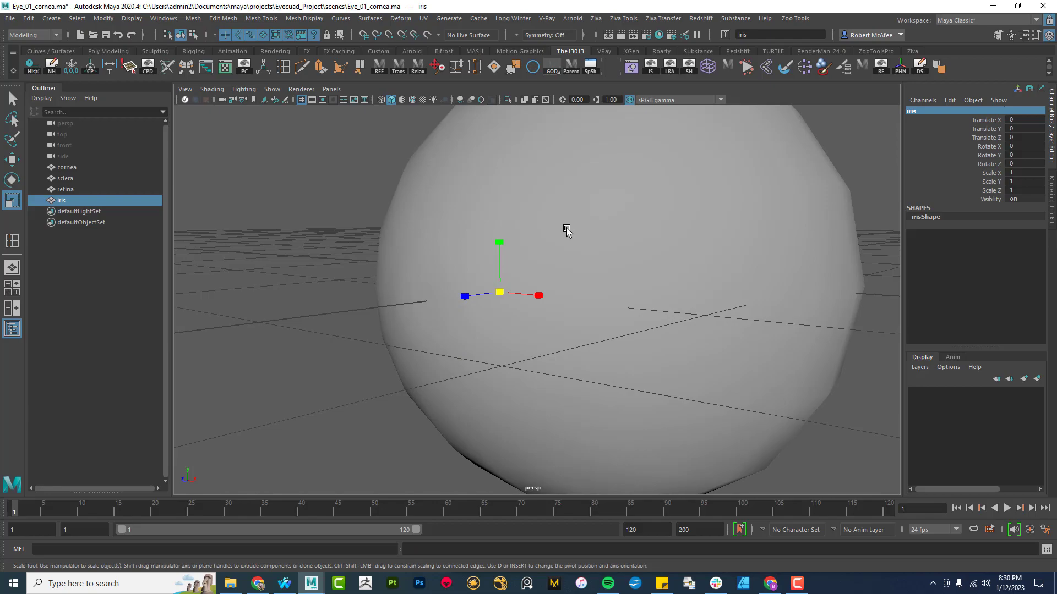
{"action": "key", "text": "4"}
{"action": "mouse_move", "coordinate": [680, 300]}
{"action": "left_mouse_down", "text": "alt"}
{"action": "mouse_move", "coordinate": [437, 324]}
{"action": "mouse_move", "coordinate": [532, 308]}
{"action": "mouse_move", "coordinate": [446, 297]}
{"action": "mouse_move", "coordinate": [475, 292]}
{"action": "mouse_move", "coordinate": [526, 302]}
{"action": "mouse_move", "coordinate": [471, 302]}
{"action": "mouse_move", "coordinate": [543, 309]}
{"action": "left_mouse_up", "text": "alt"}
{"action": "key", "text": "r"}
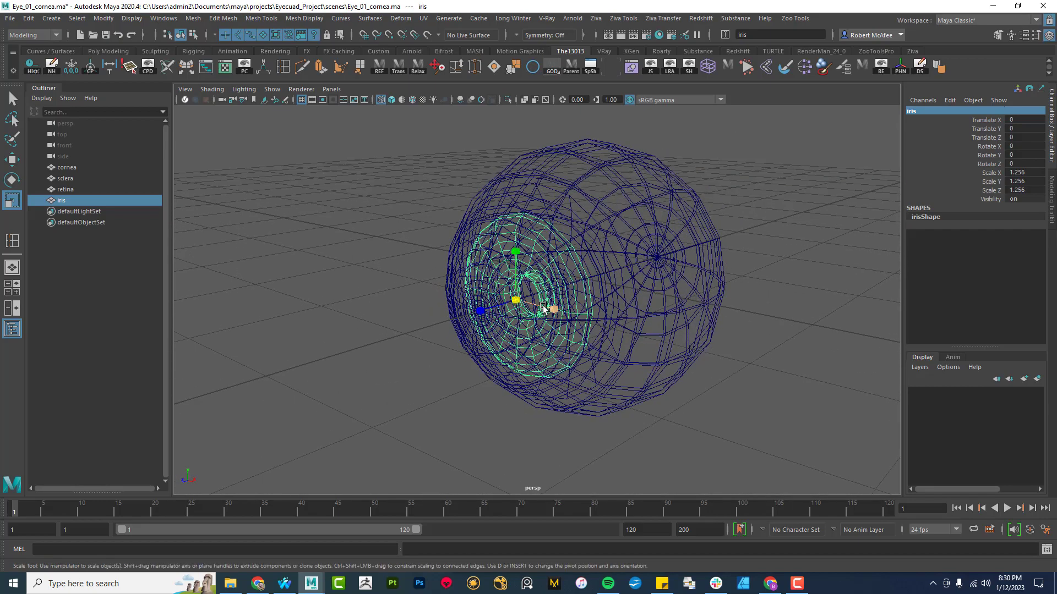
{"action": "left_click", "coordinate": [72, 65]}
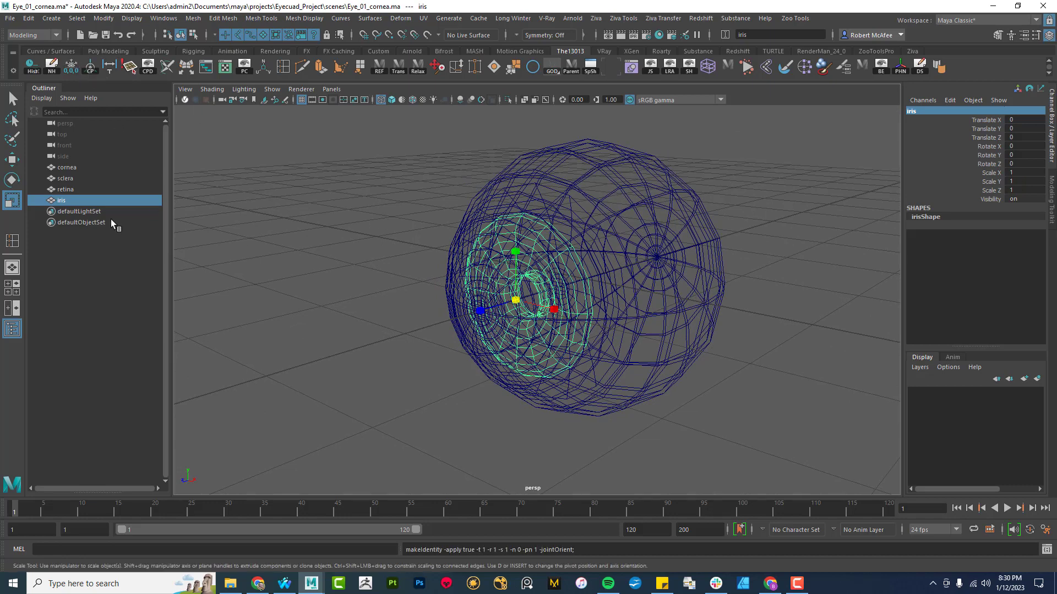
- Group the cornea, sclera, retina and iris as Eye_geo_grp and expand the group
{"action": "left_click_drag", "start_coordinate": [84, 167], "coordinate": [90, 201]}
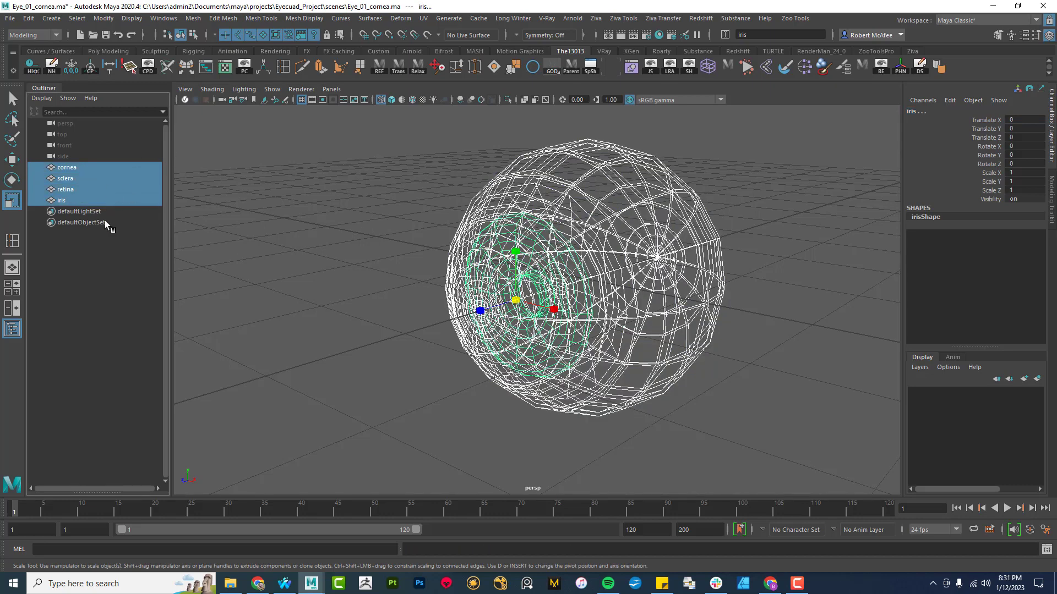
{"action": "key", "text": "ctrl+g"}
{"action": "double_click", "coordinate": [70, 167]}
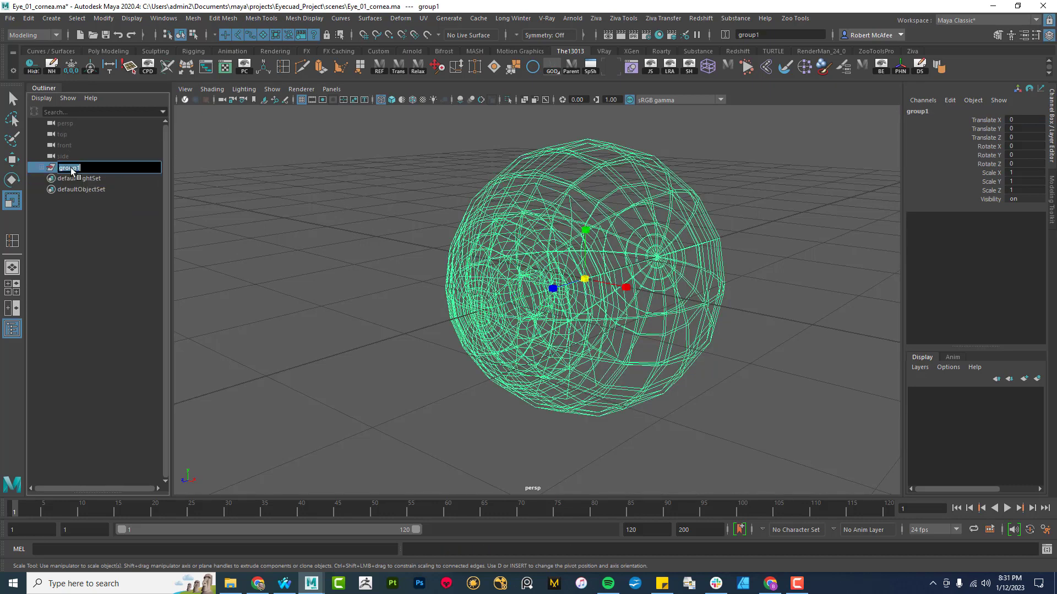
{"action": "type", "text": "Eye_geo_"}
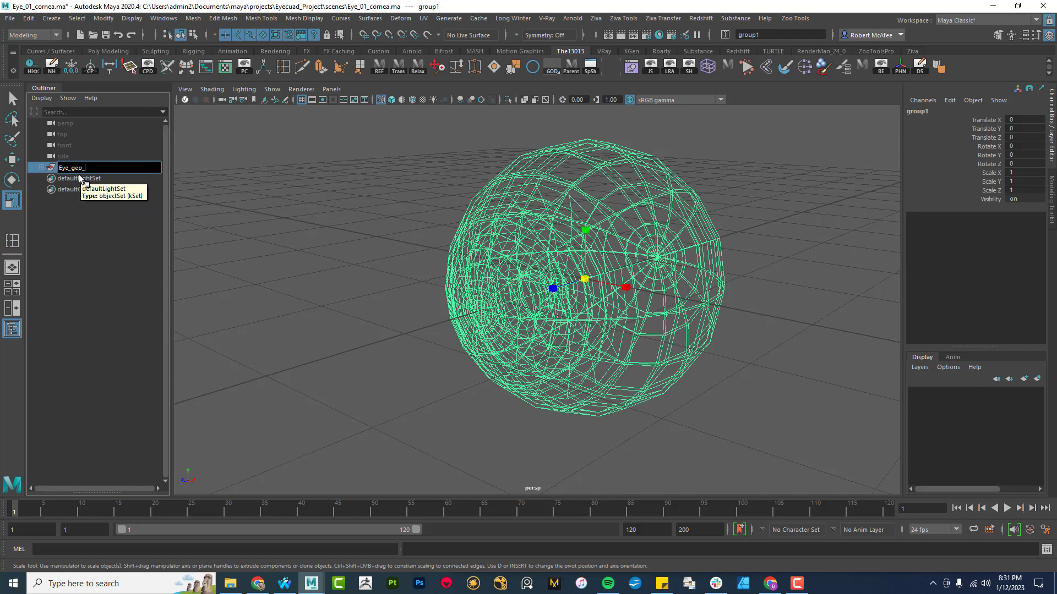
{"action": "key", "text": "Return"}
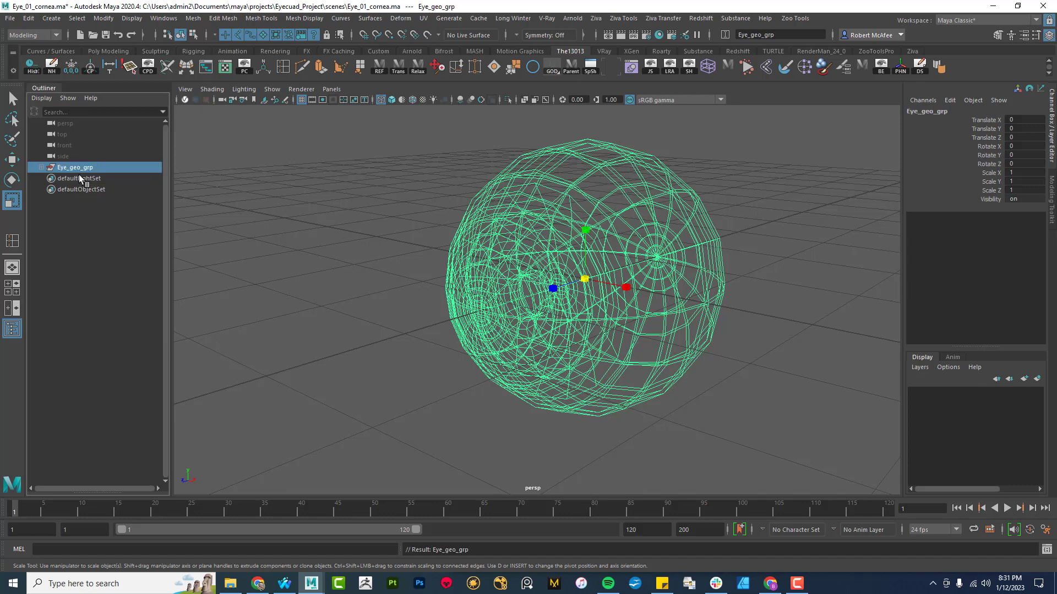
{"action": "left_click", "coordinate": [41, 168]}
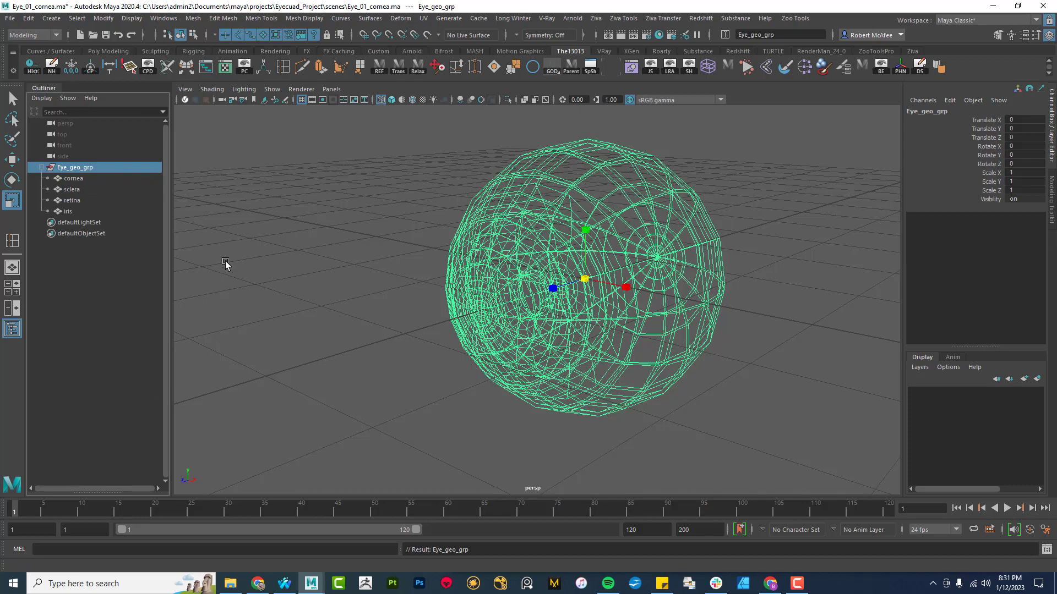
- Check the iris's UV layout in the UV Editor and close the editor
{"action": "left_click_drag", "start_coordinate": [597, 300], "coordinate": [643, 295], "text": "alt"}
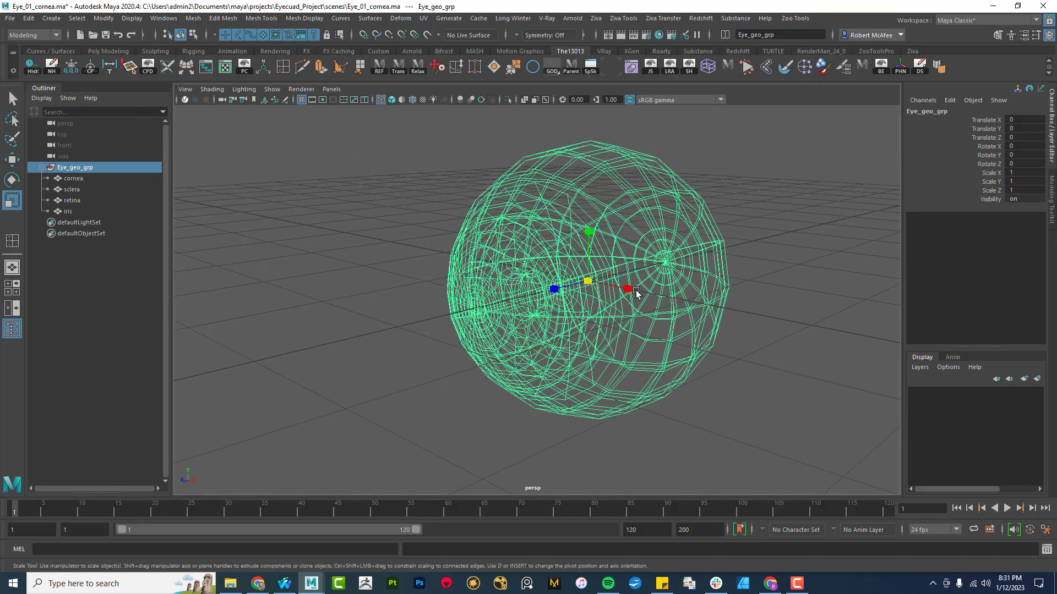
{"action": "scroll", "coordinate": [702, 361], "scroll_direction": "up", "scroll_amount": 5}
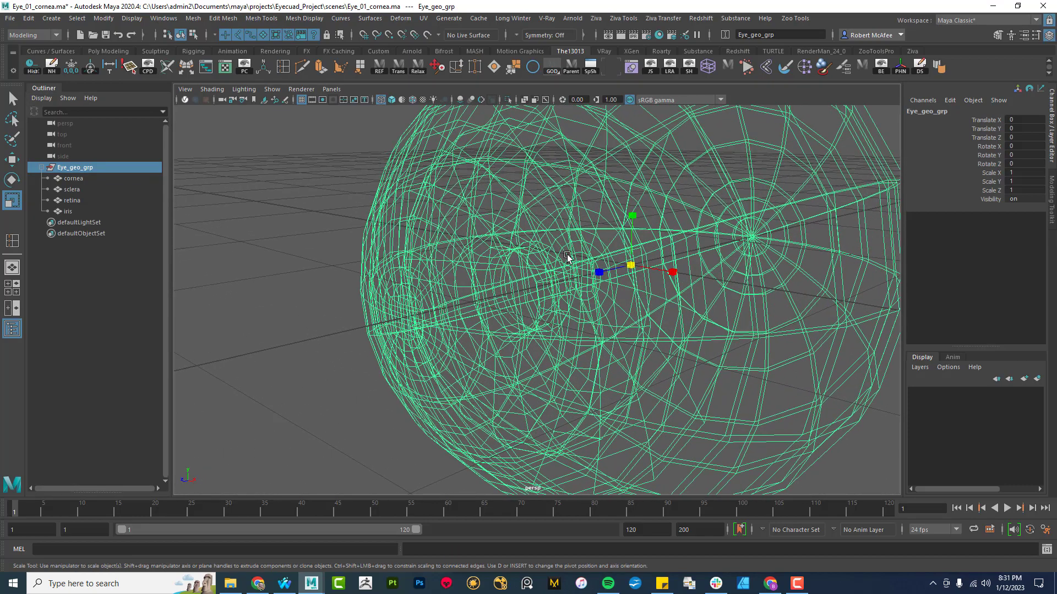
{"action": "left_click", "coordinate": [528, 259]}
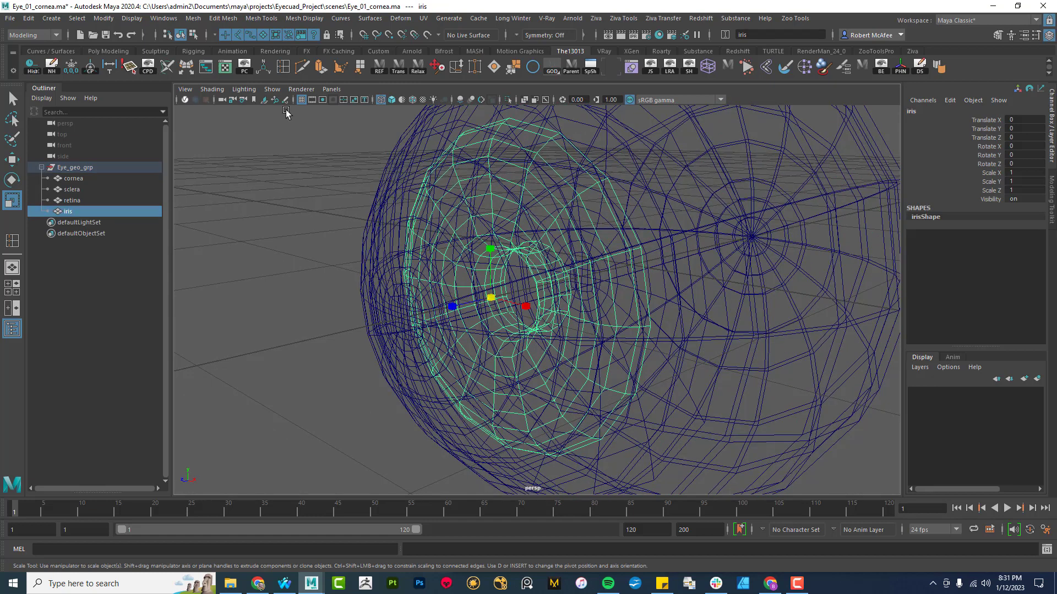
{"action": "left_click", "coordinate": [236, 67]}
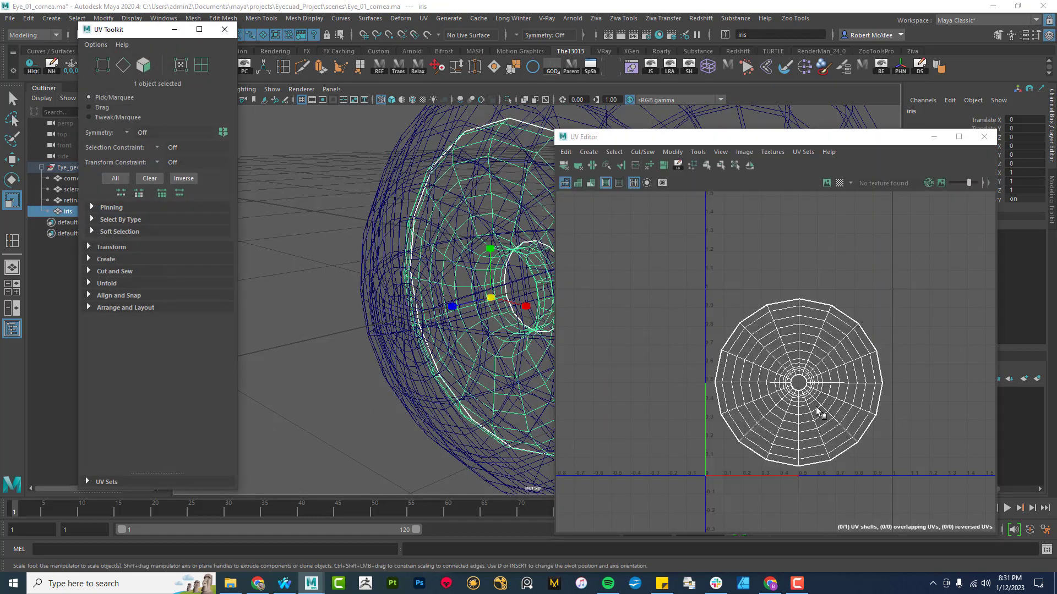
{"action": "left_click", "coordinate": [983, 138]}
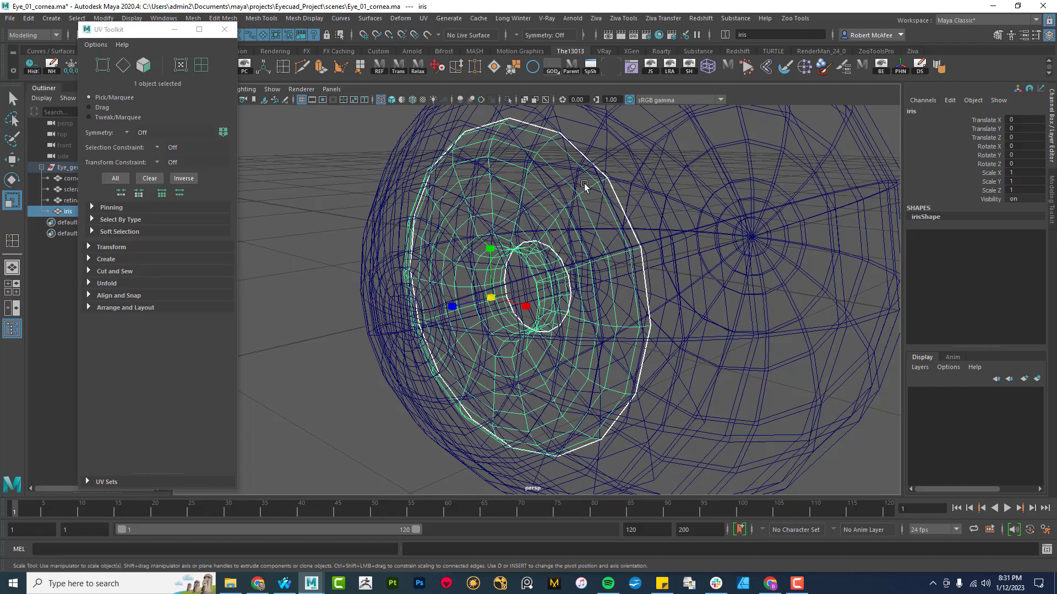
{"action": "left_click_drag", "start_coordinate": [585, 188], "coordinate": [586, 243], "text": "alt"}
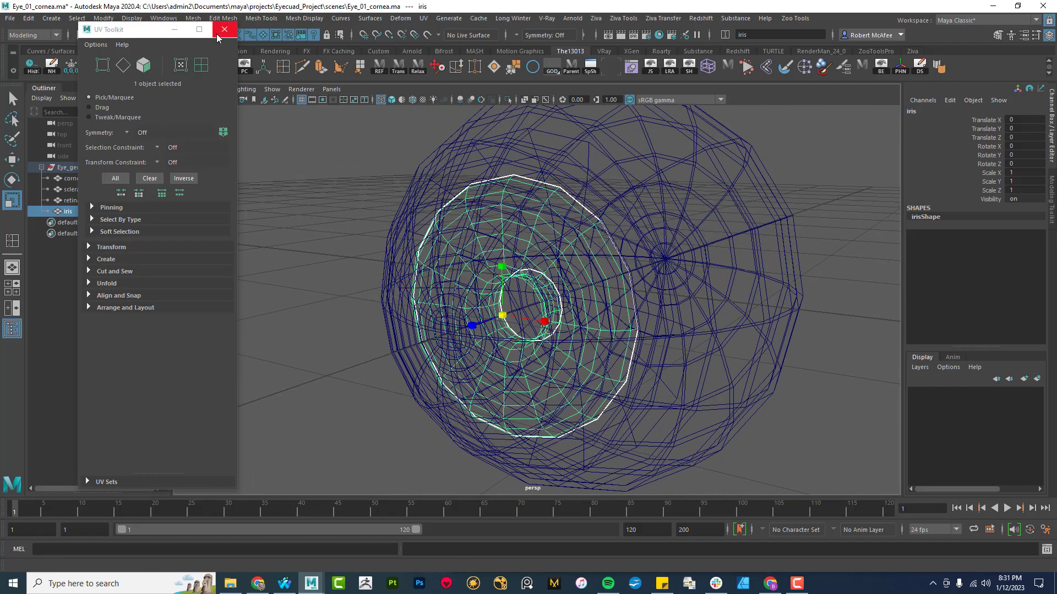